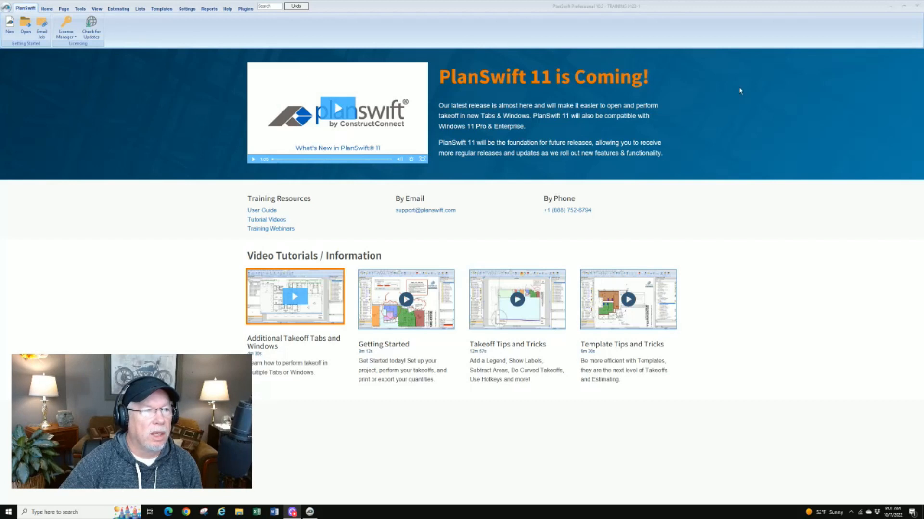
- Create a new area takeoff named "Remove slab-on-grade" with a blue colour on the demolition plan
click(46, 9)
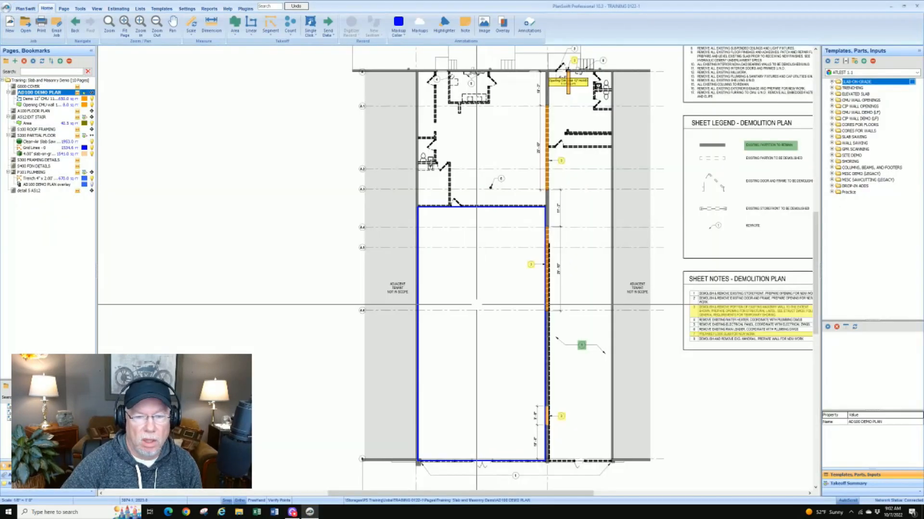
drag(476, 305, 439, 288)
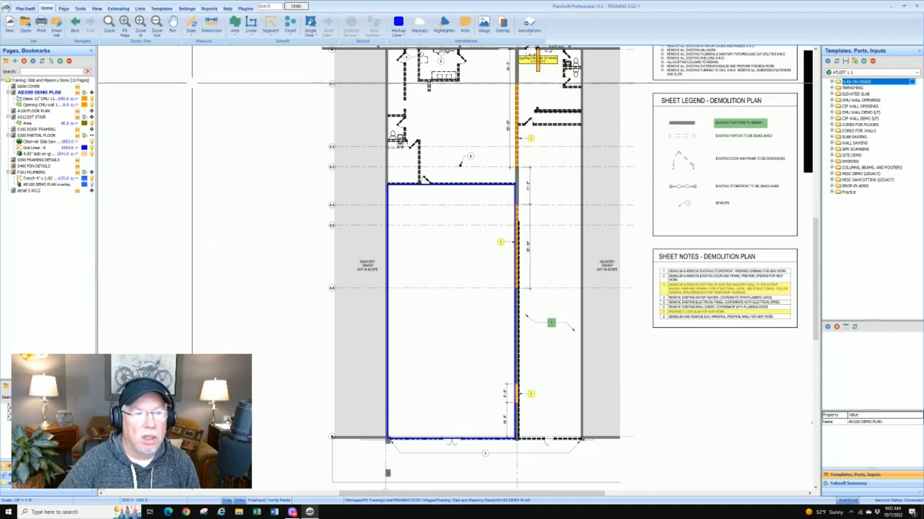
click(235, 34)
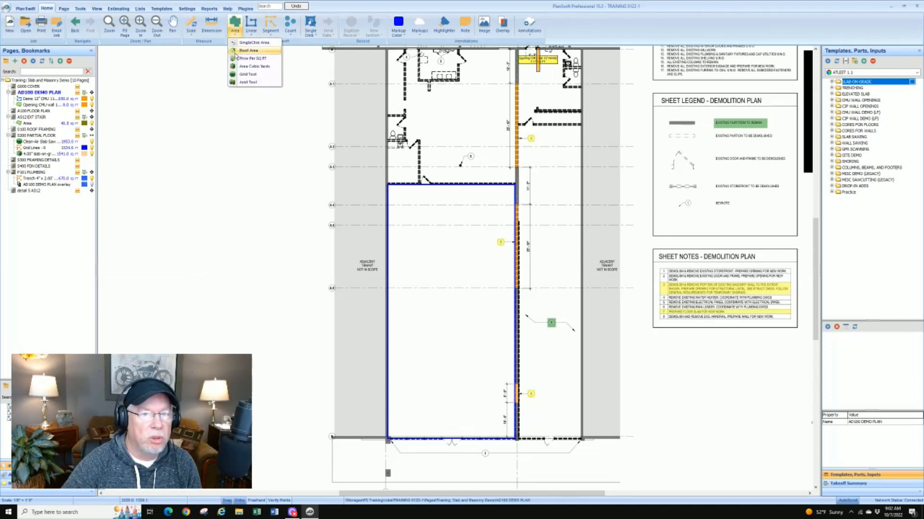
click(236, 23)
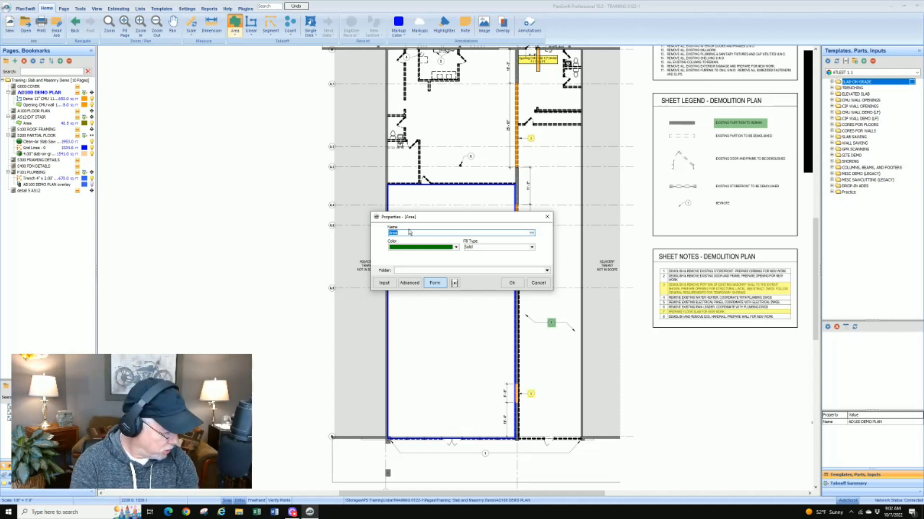
text(Remove )
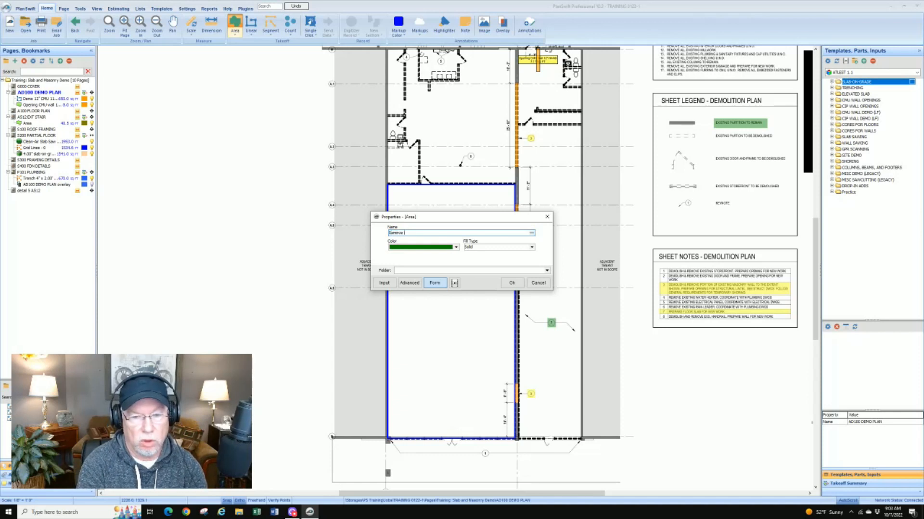
text(slab-on-grade)
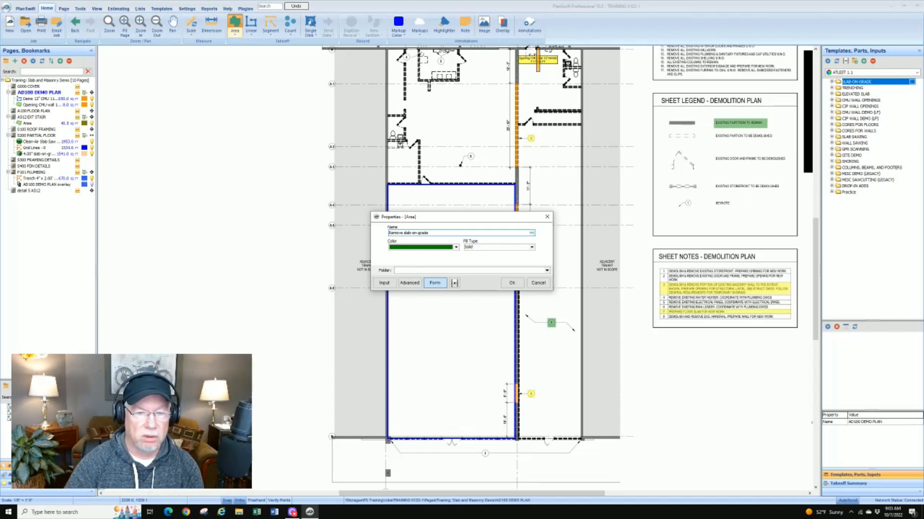
click(456, 247)
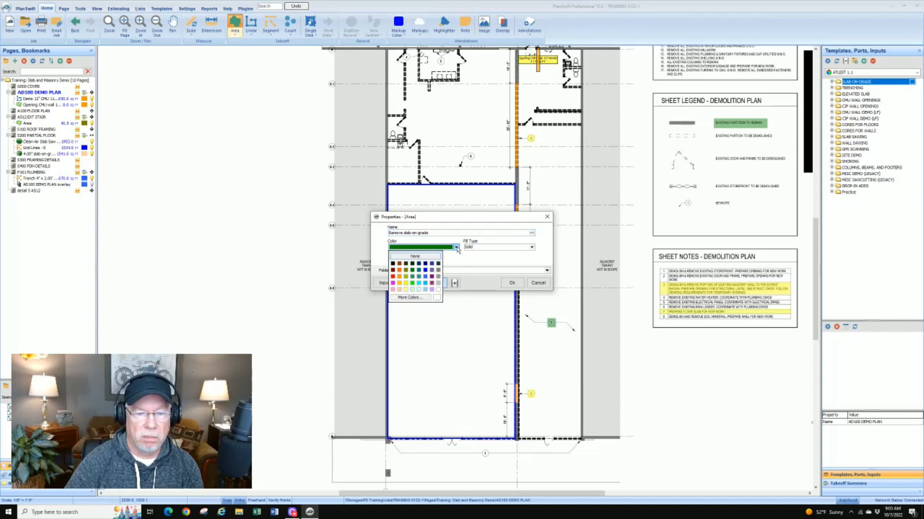
click(426, 281)
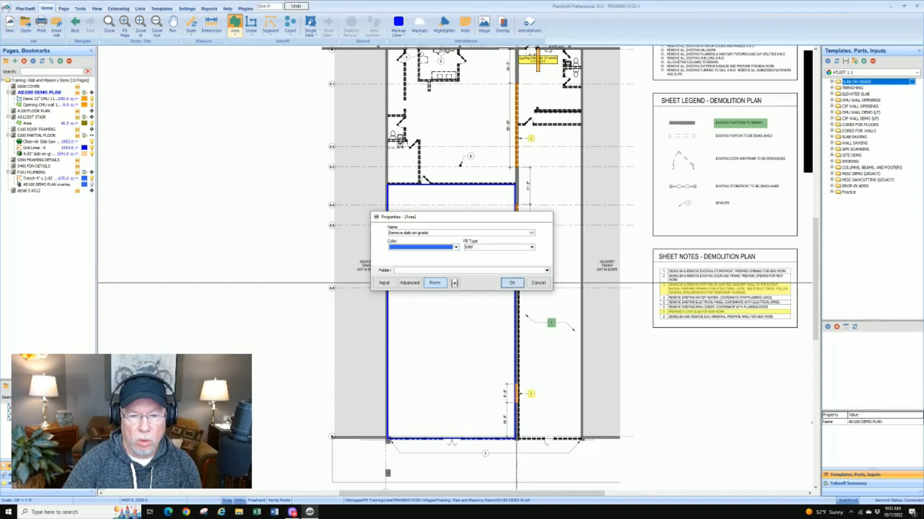
click(512, 283)
- Trace the takeoff area around the four corners of the blue-outlined space on the demolition plan and stop recording
click(432, 140)
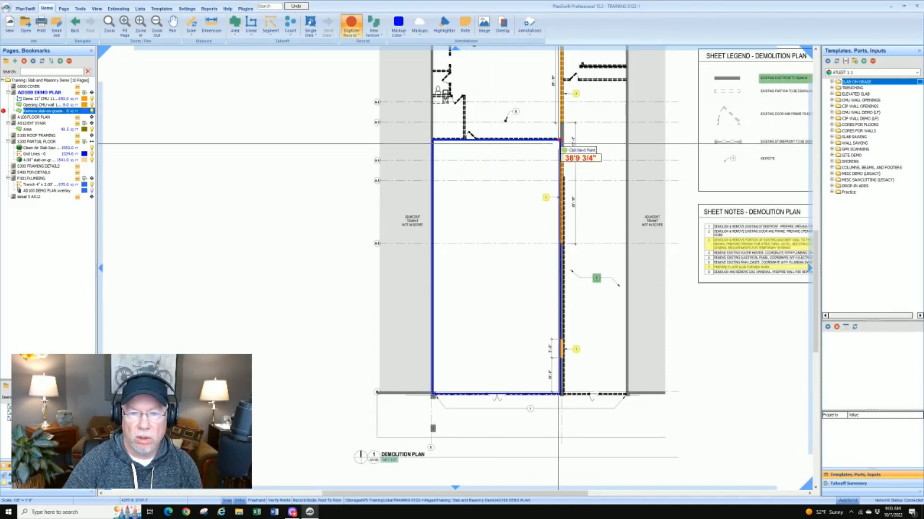
click(559, 141)
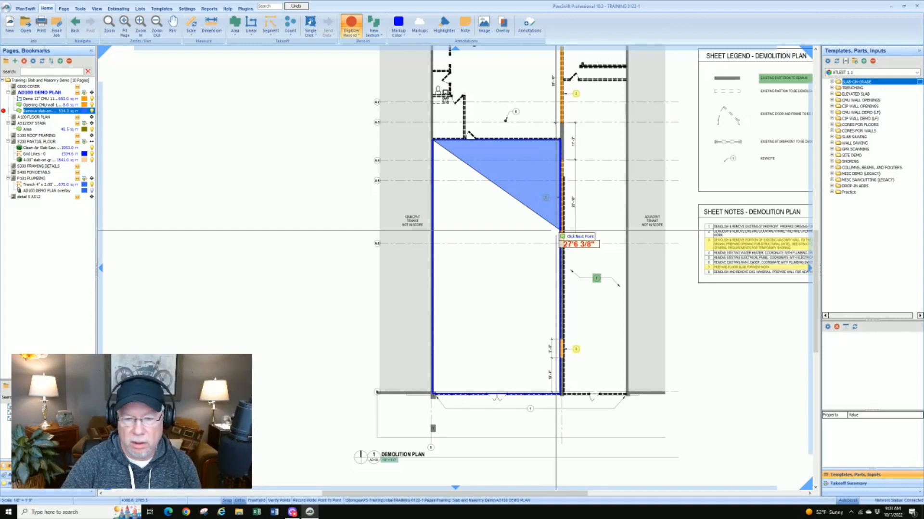
click(560, 394)
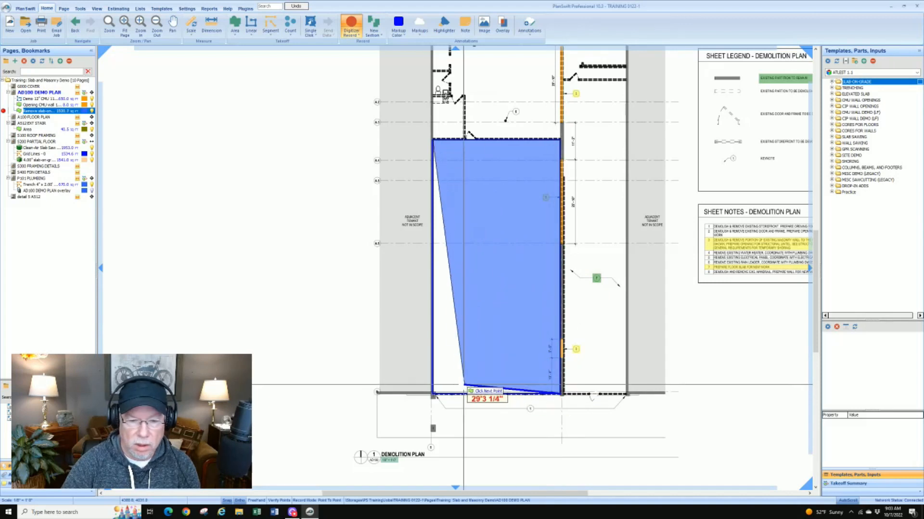
click(433, 394)
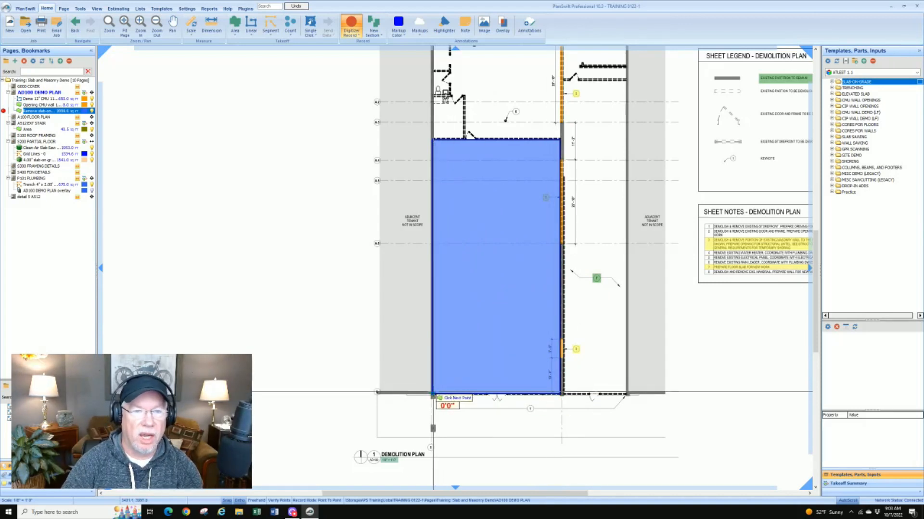
click(352, 23)
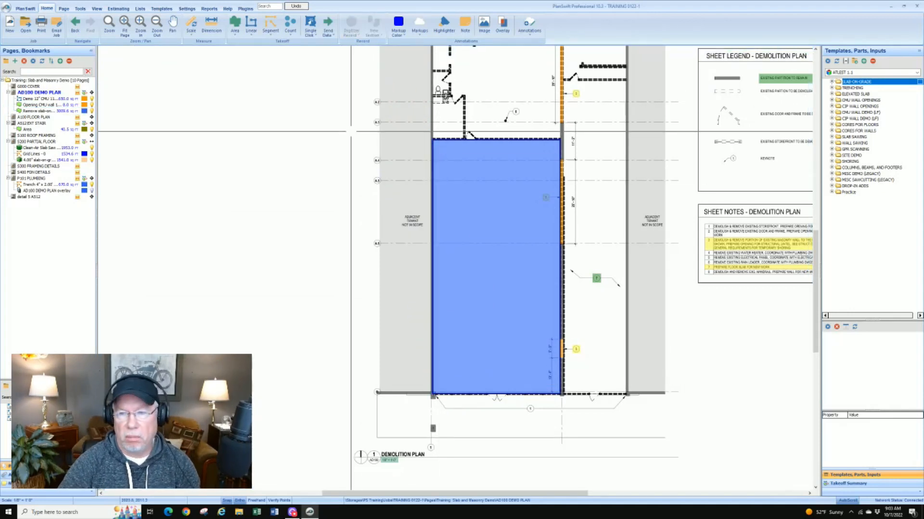
- Move the "Remove slab-on-grade" item into the TRAINING TEMPLATES 1 folder in the estimate and return to the plan
click(854, 483)
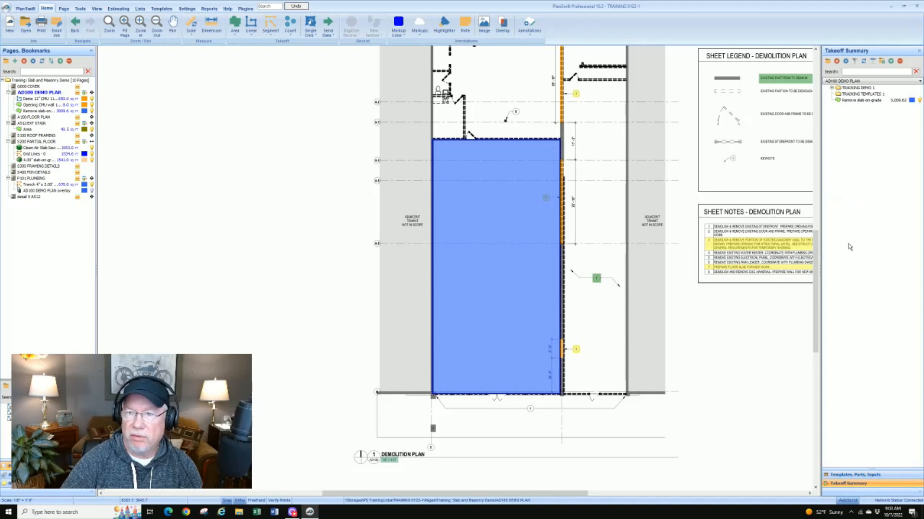
click(856, 101)
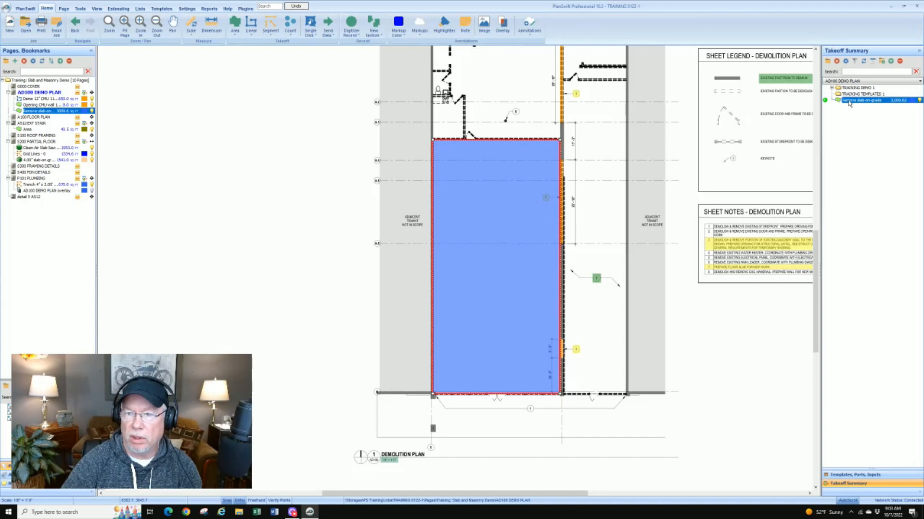
click(118, 9)
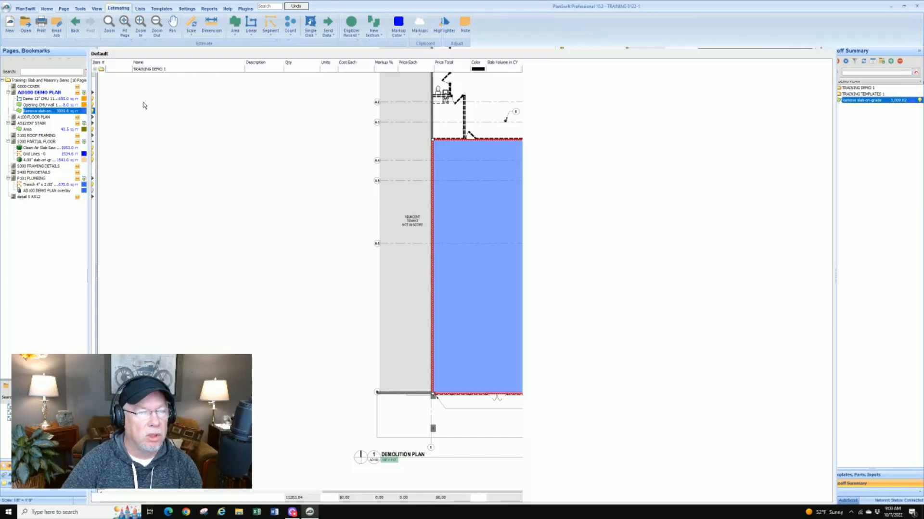
click(154, 82)
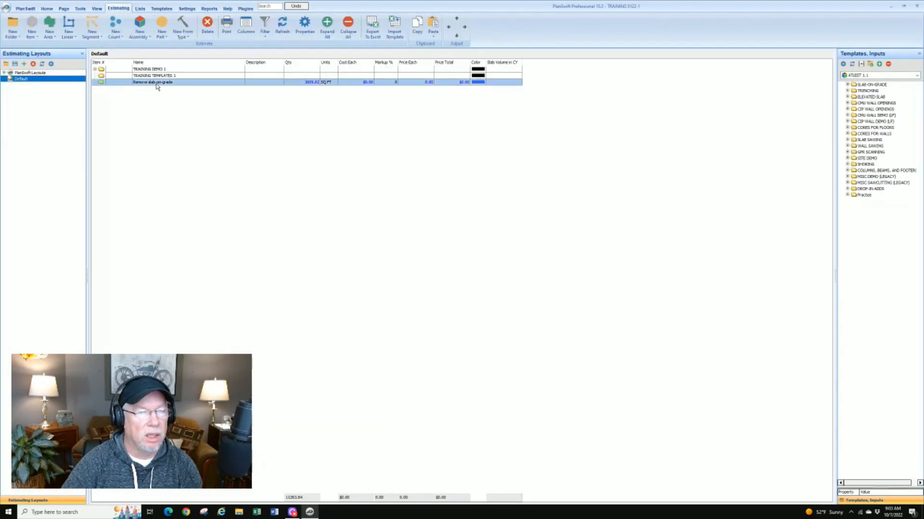
click(463, 28)
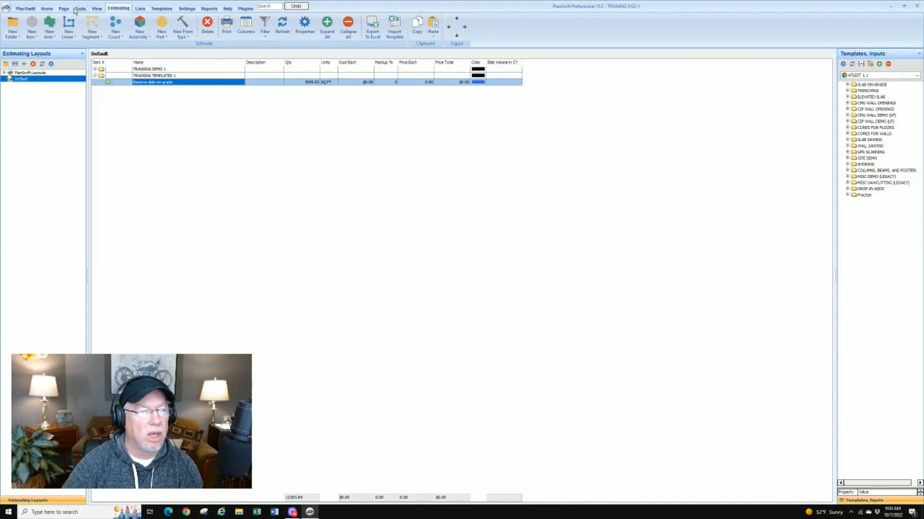
click(46, 8)
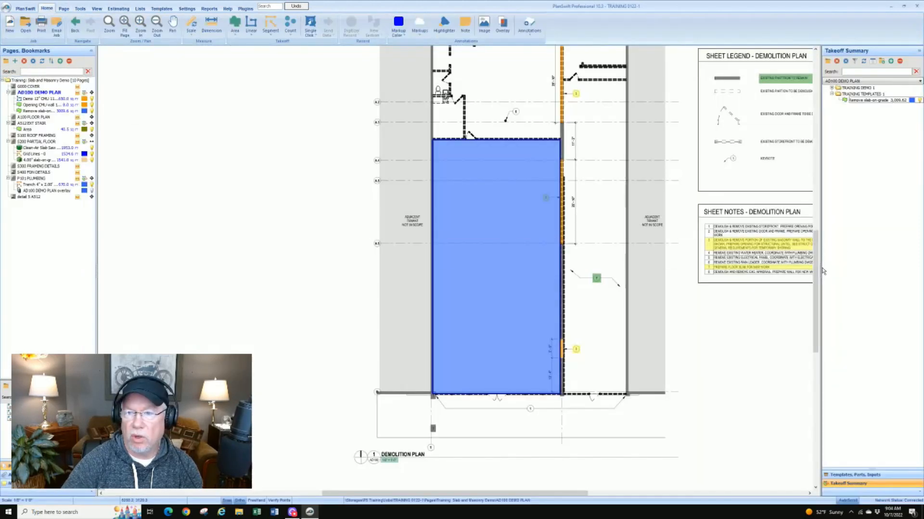
- Open the advanced properties of the "Remove slab-on-grade" area and enlarge the properties window
click(870, 102)
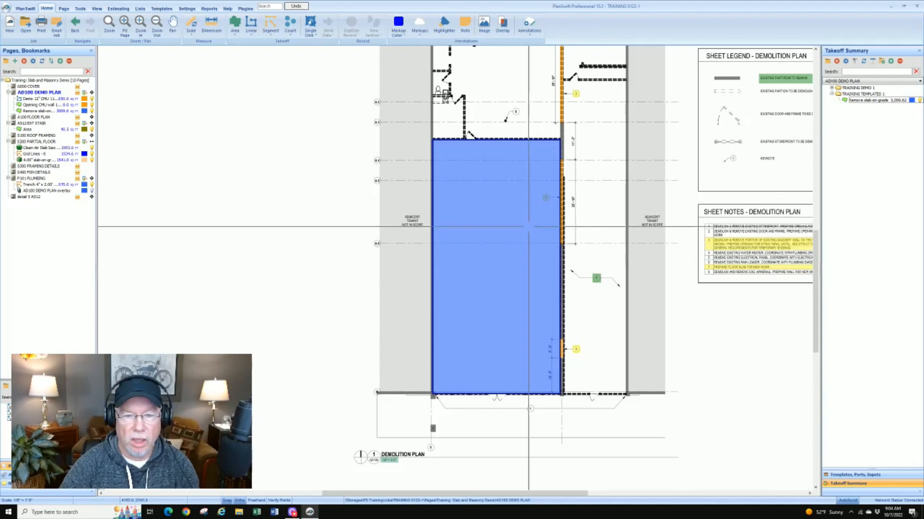
click(505, 241)
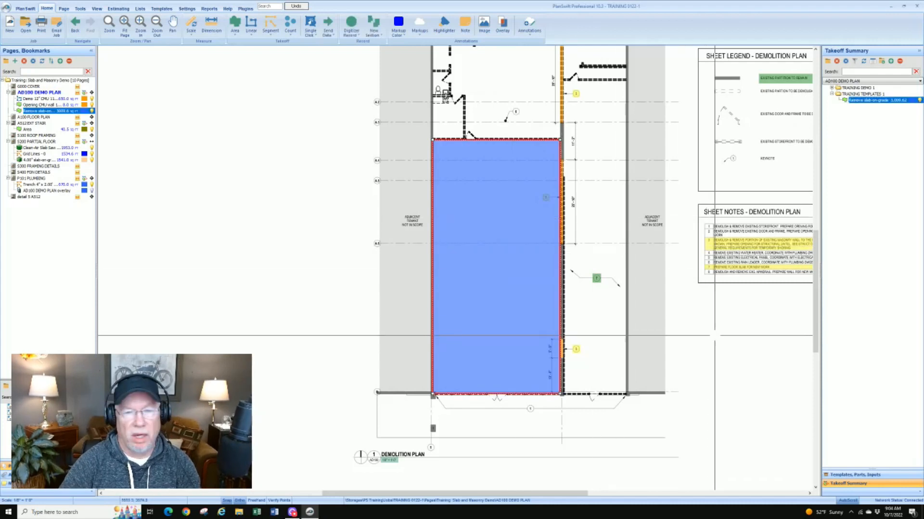
mouse_move(485, 197)
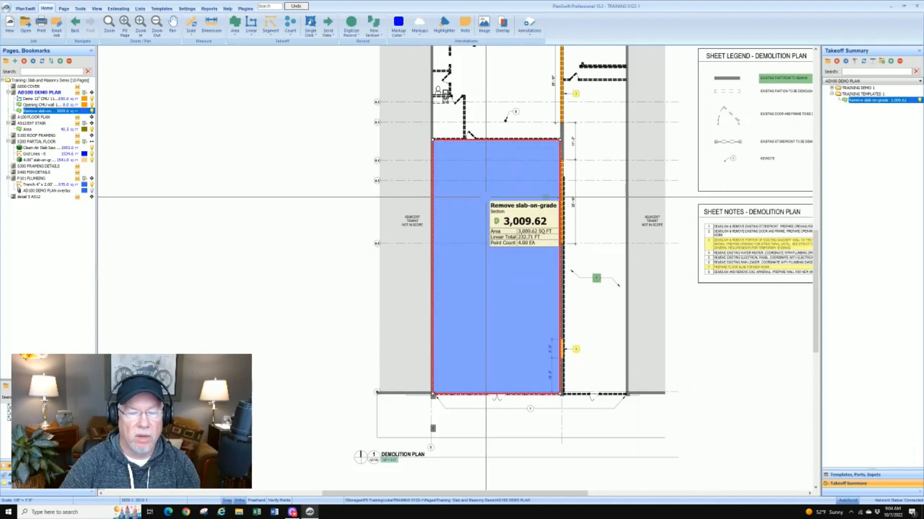
right_click(486, 197)
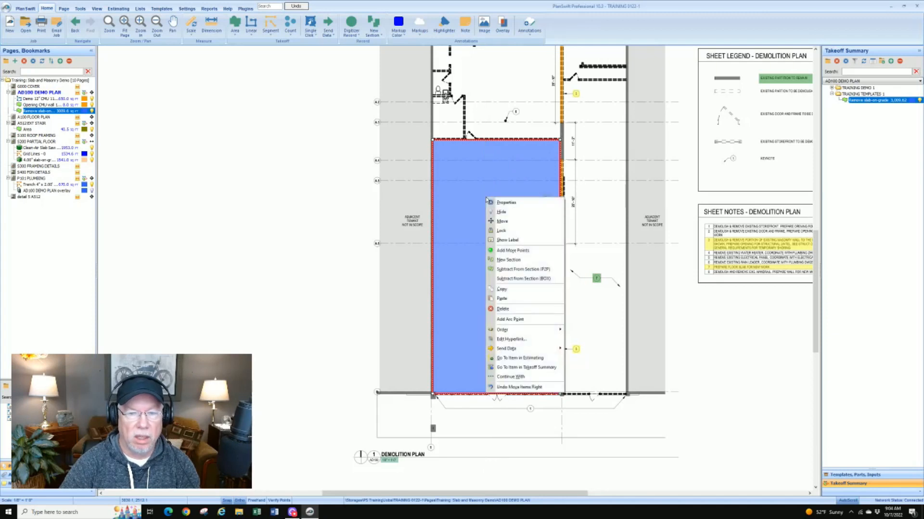
click(505, 203)
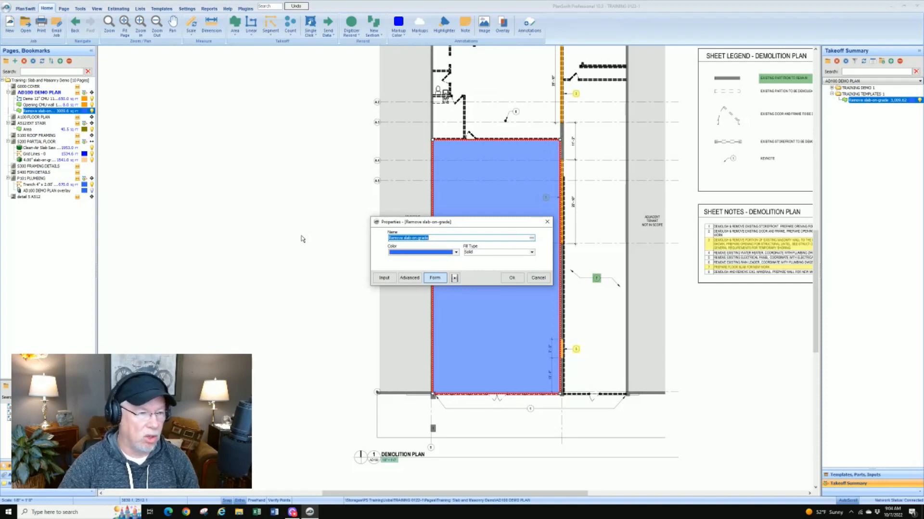
click(408, 279)
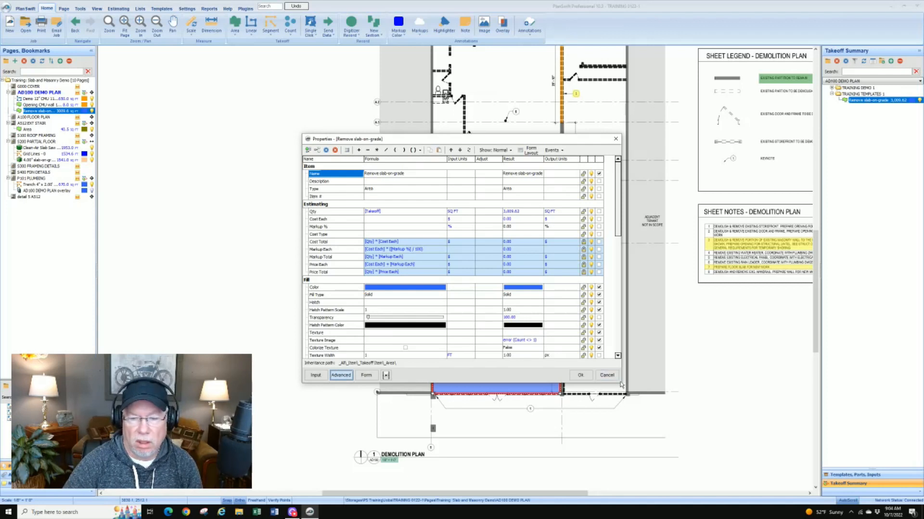
drag(620, 385, 642, 423)
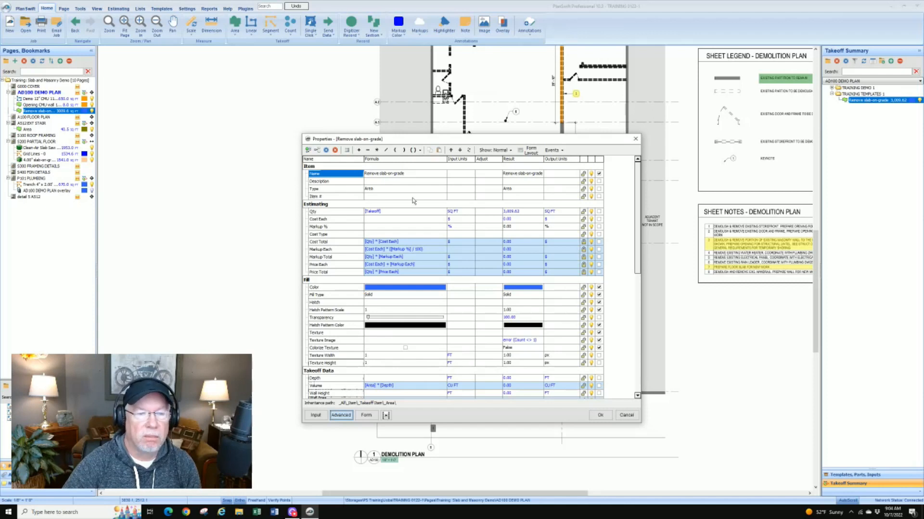
- Examine the area's property groups, from Estimating and Fill through Takeoff Data, Work Breakdown Structure and Other
click(314, 205)
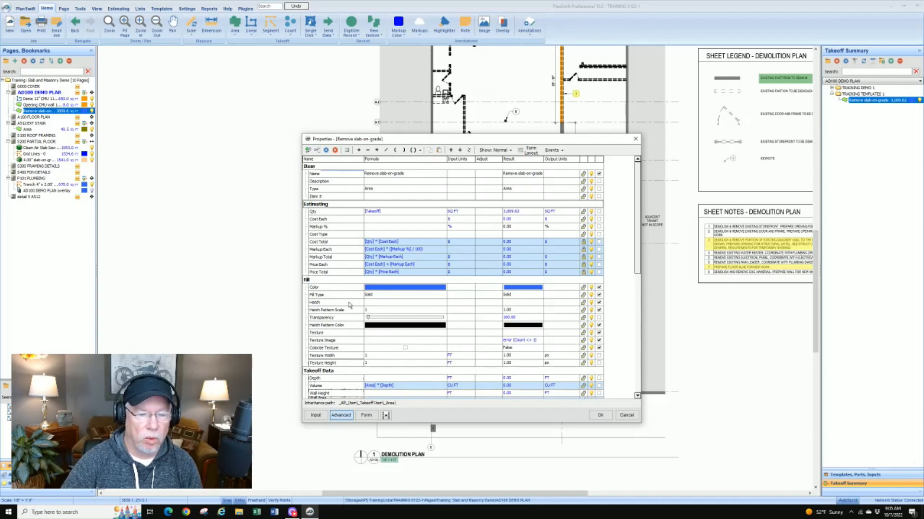
scroll(350, 305, down, 3)
scroll(350, 305, down, 7)
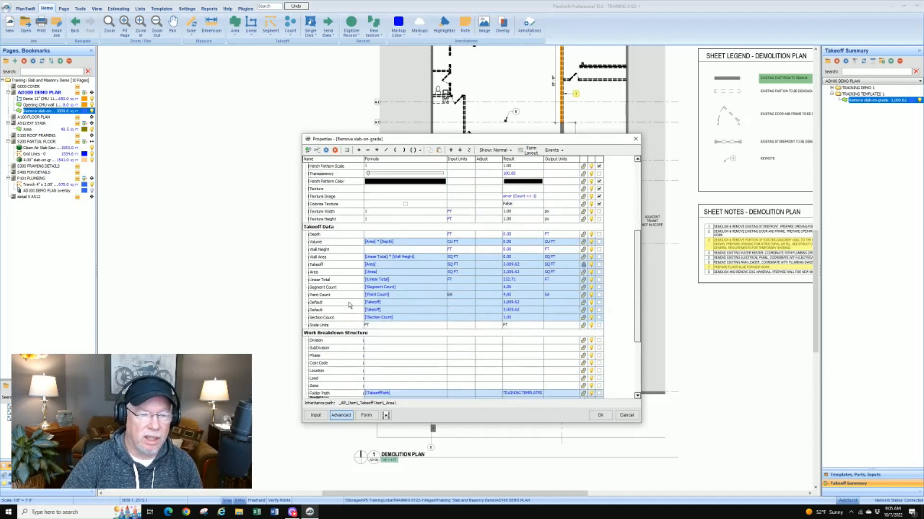
scroll(350, 305, down, 1)
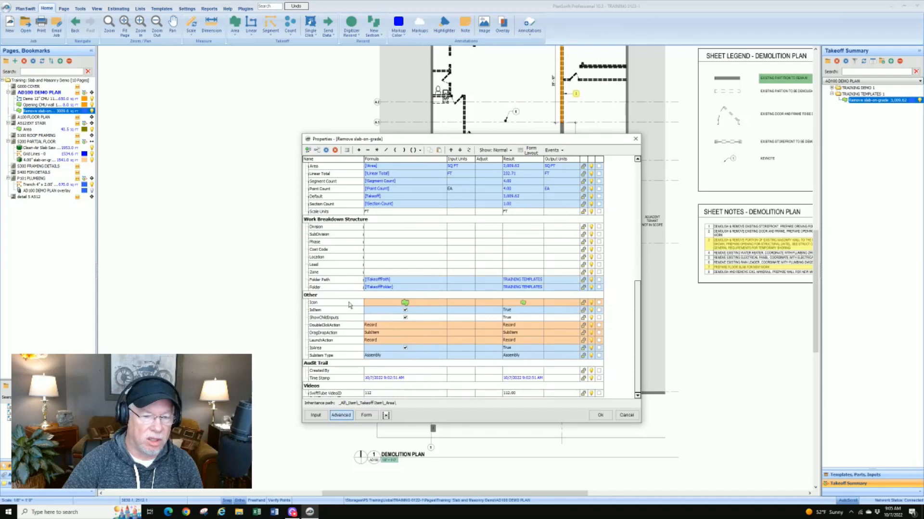
scroll(350, 305, up, 6)
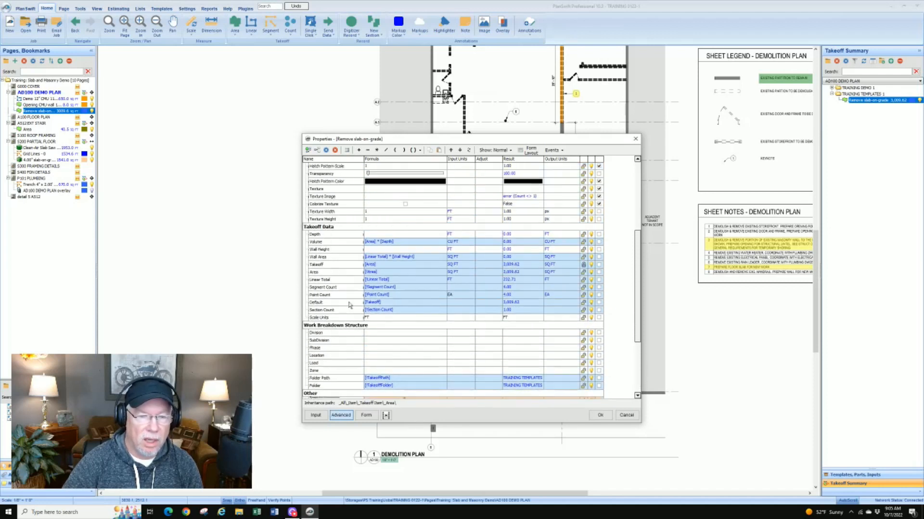
scroll(350, 305, up, 5)
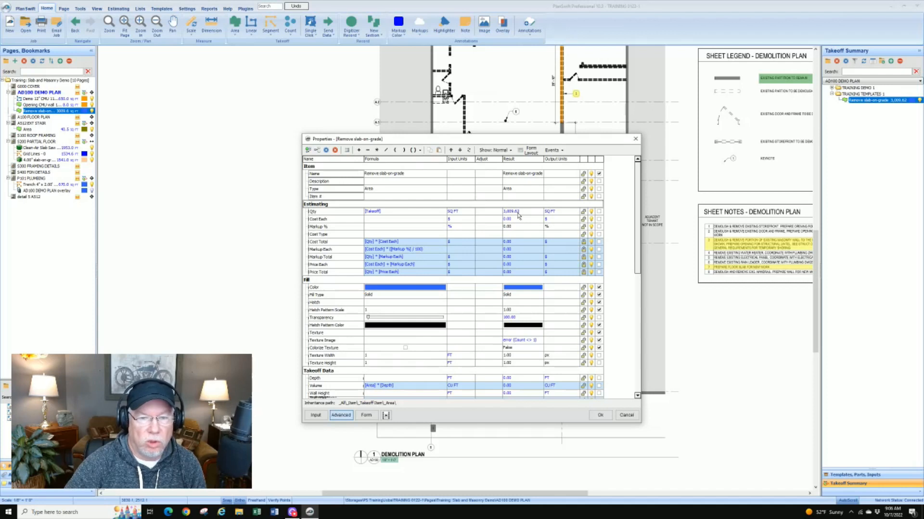
- Wrap the area's Qty formula in the round-up function so it reads RoundUp([Takeoff])
click(418, 215)
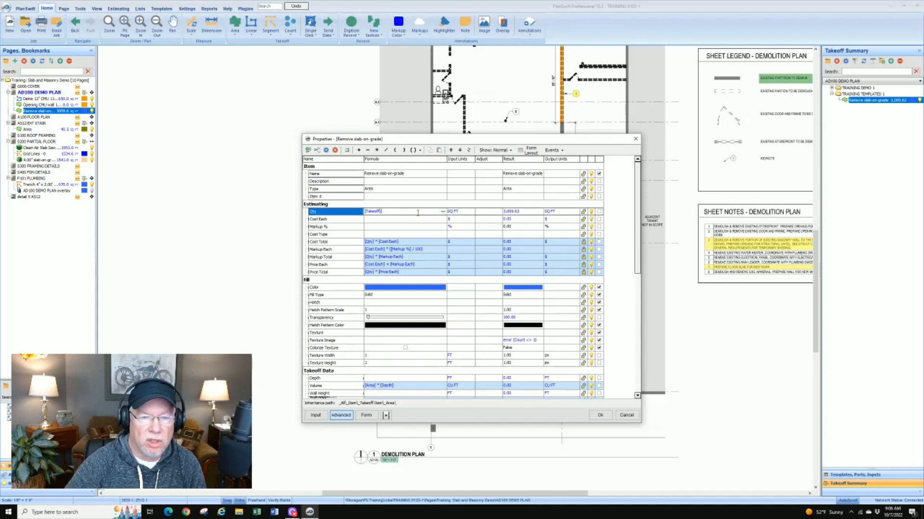
click(420, 152)
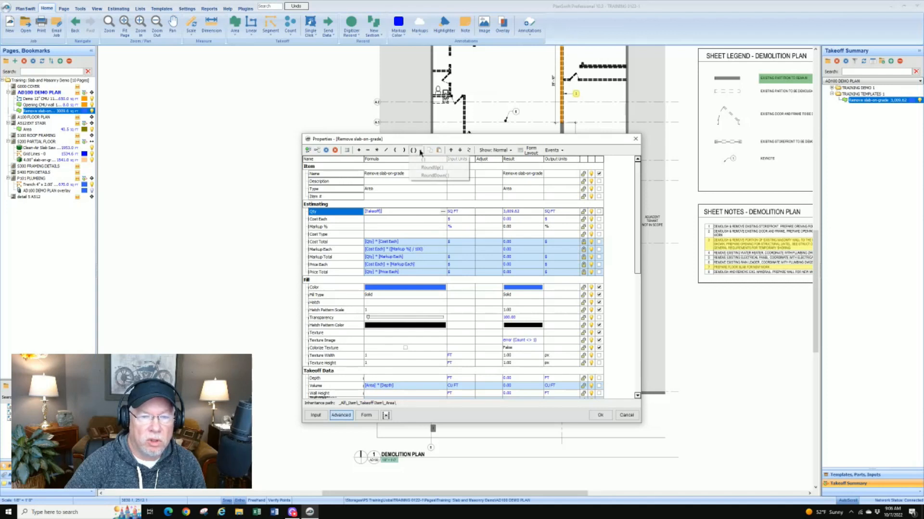
click(431, 167)
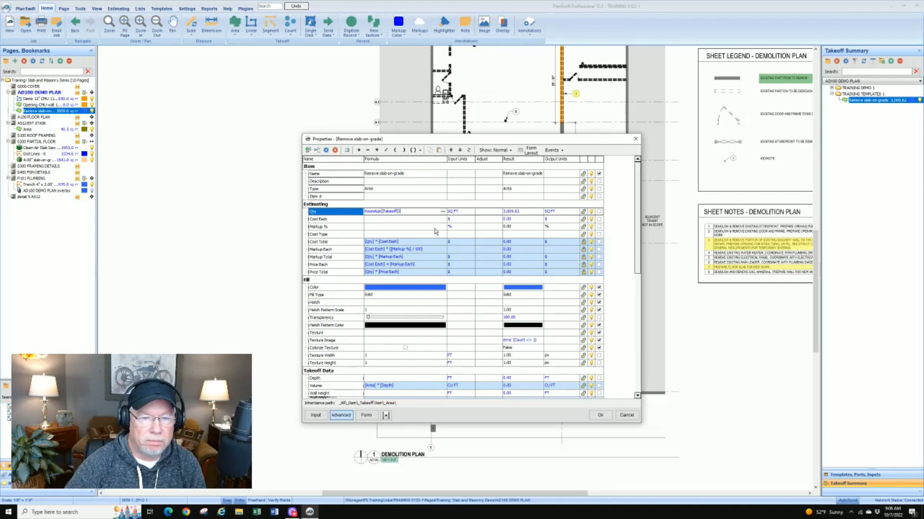
click(490, 216)
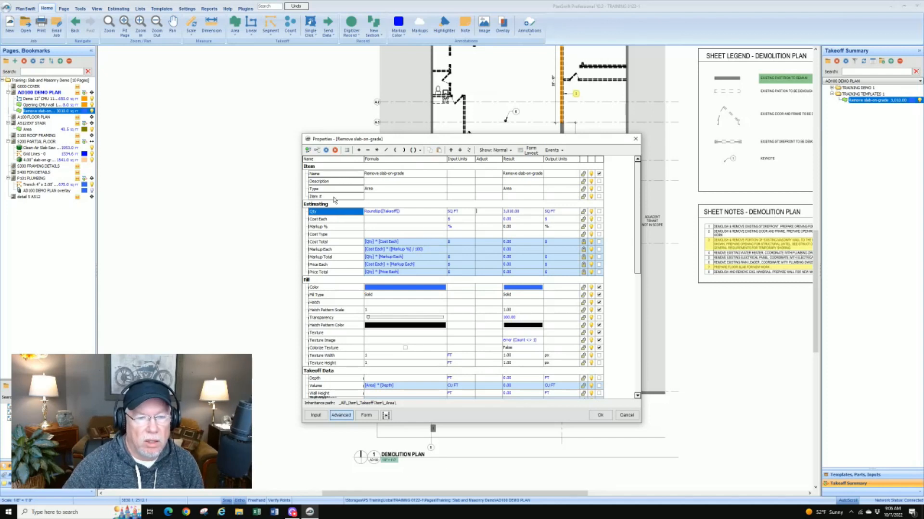
- Add a new number property named "Slab Thickness" to the area's Estimating group
click(307, 151)
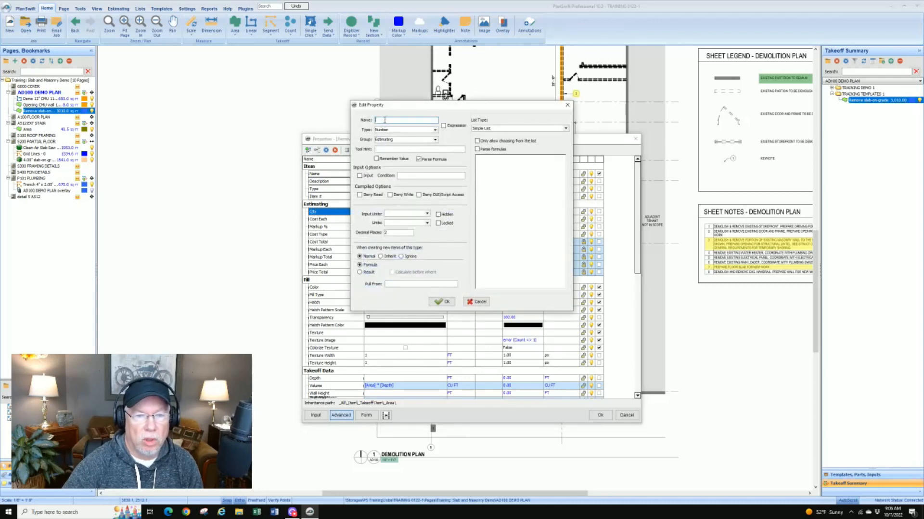
text(Slab)
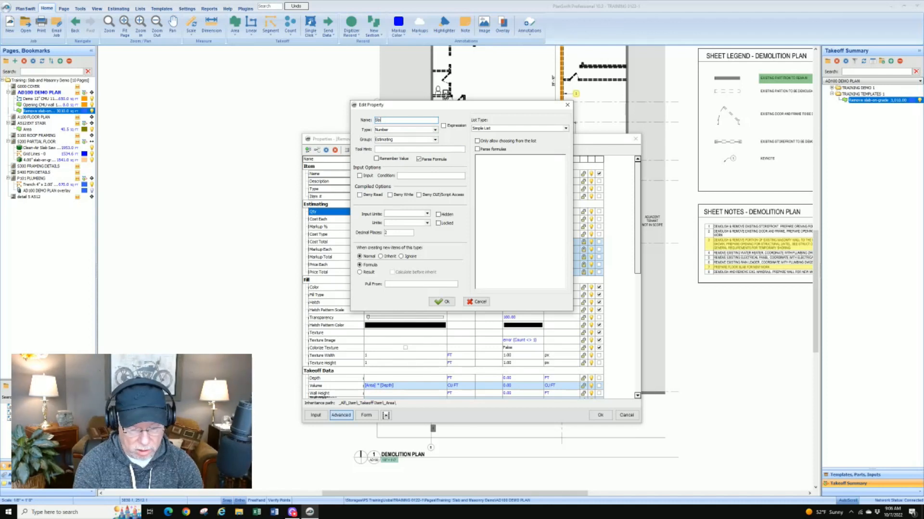
text( Th)
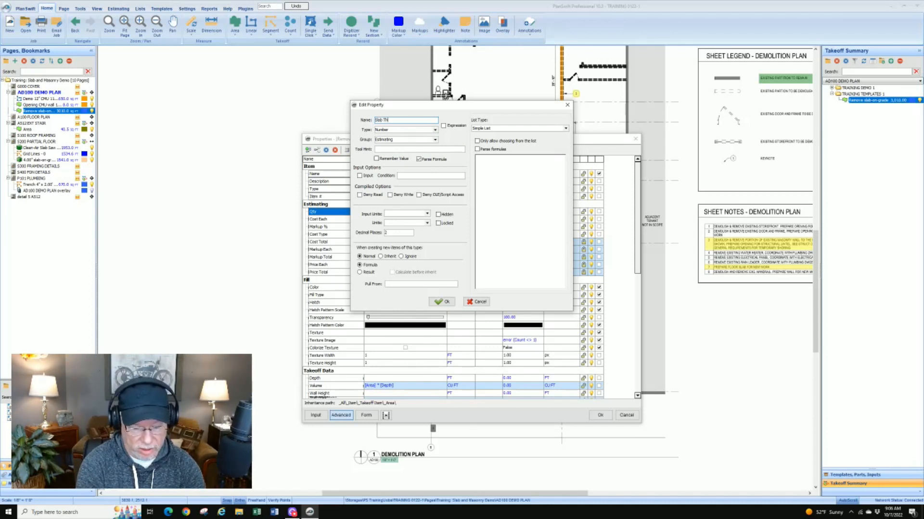
text(ickne)
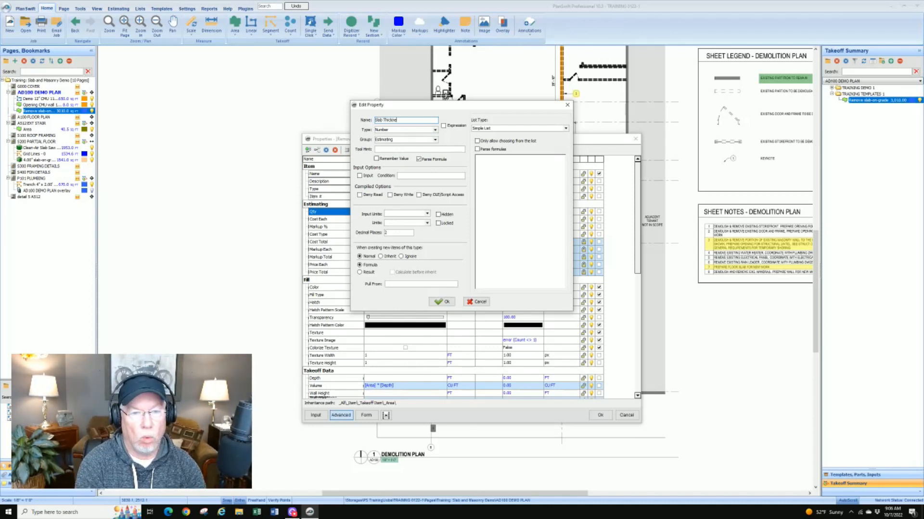
text(ss)
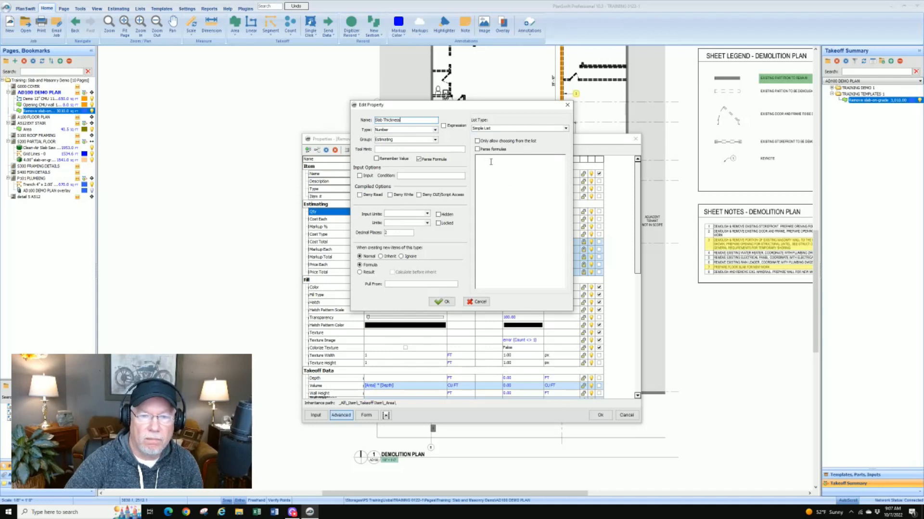
- Give the Slab Thickness property a simple list of choices 4, 5, 6, 8, 10 and 12, and save the property
click(536, 190)
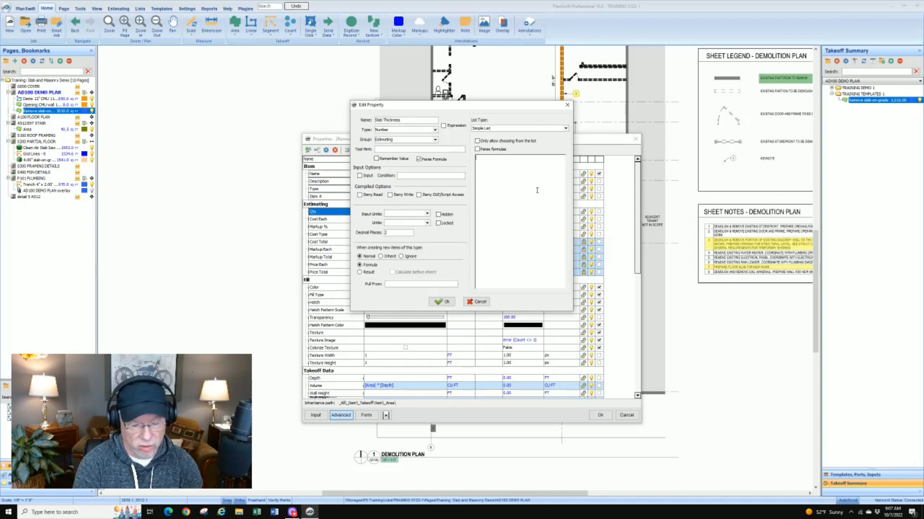
text(4)
key(Return)
text(5 )
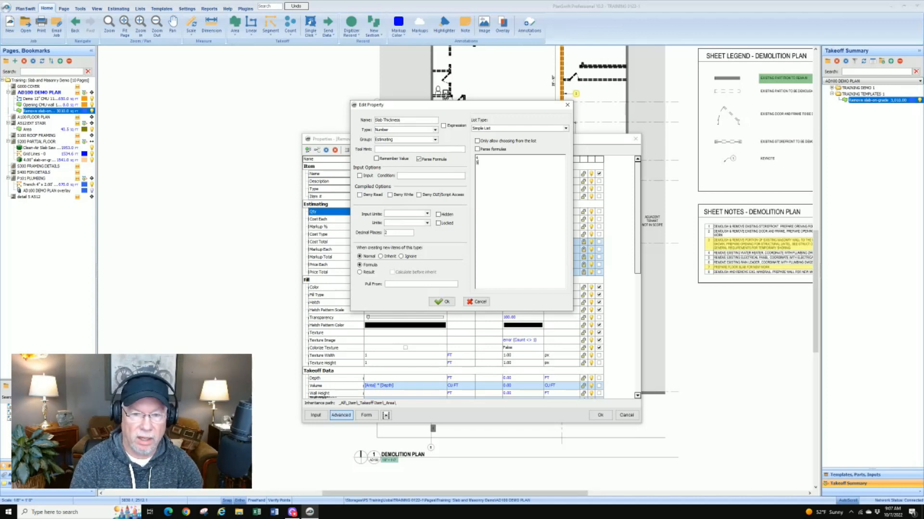
text(6 )
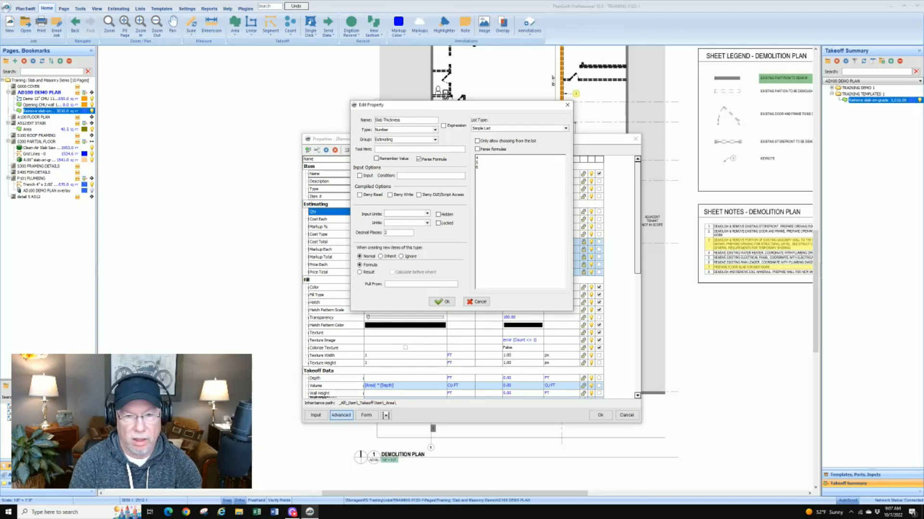
text(8)
key(Return)
text(10)
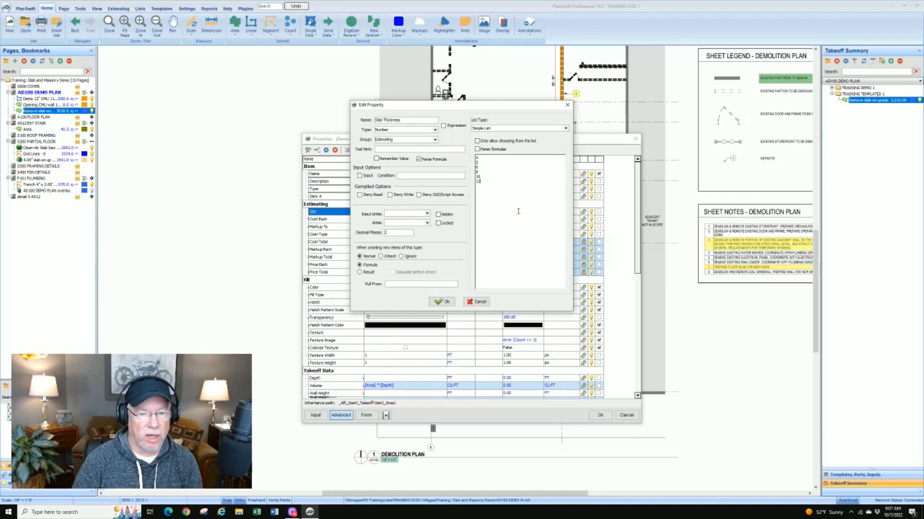
click(395, 234)
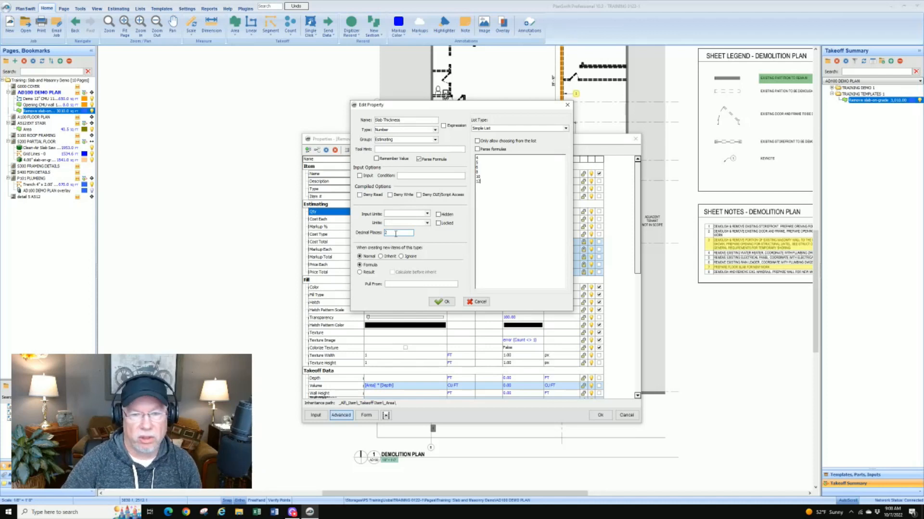
click(442, 301)
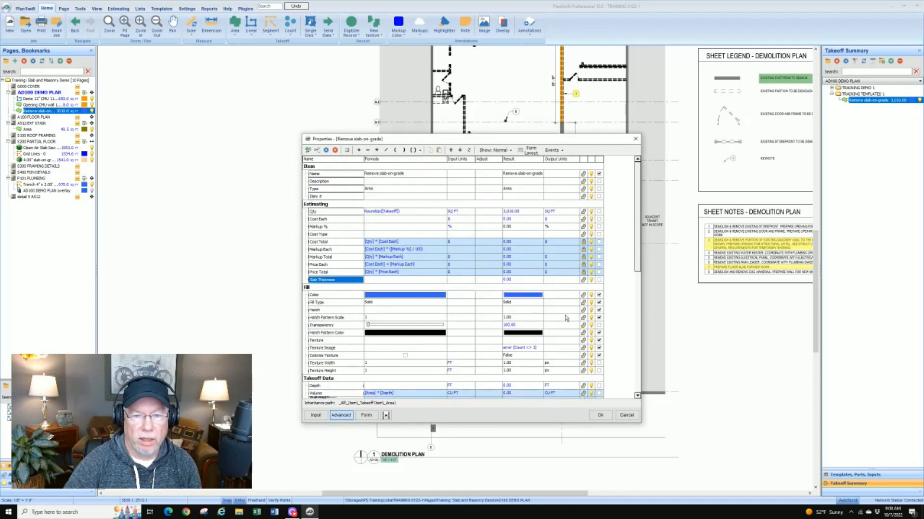
- Set the Slab Thickness value to 6 with IN as its input units
click(376, 280)
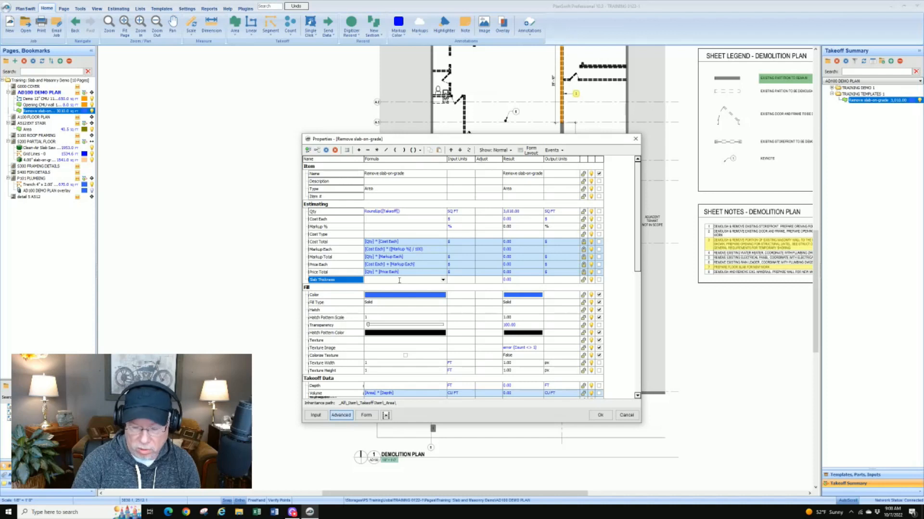
text(6)
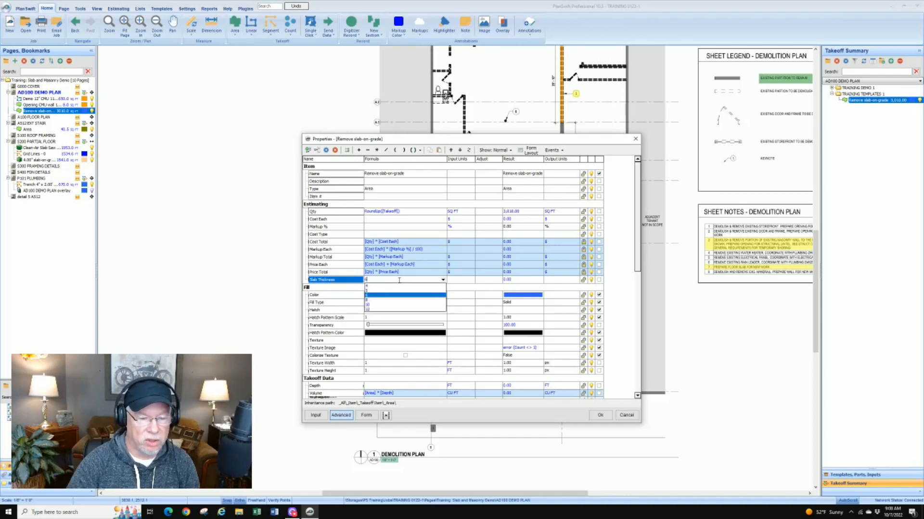
click(442, 280)
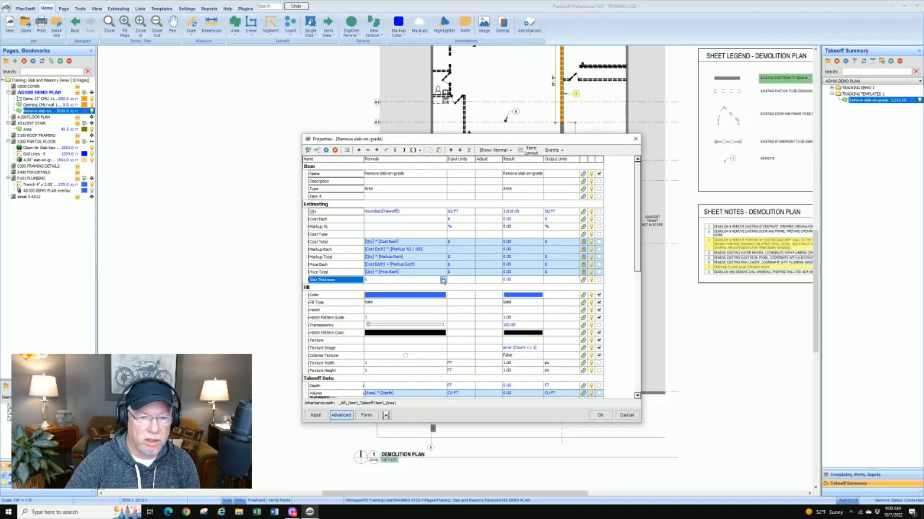
click(443, 280)
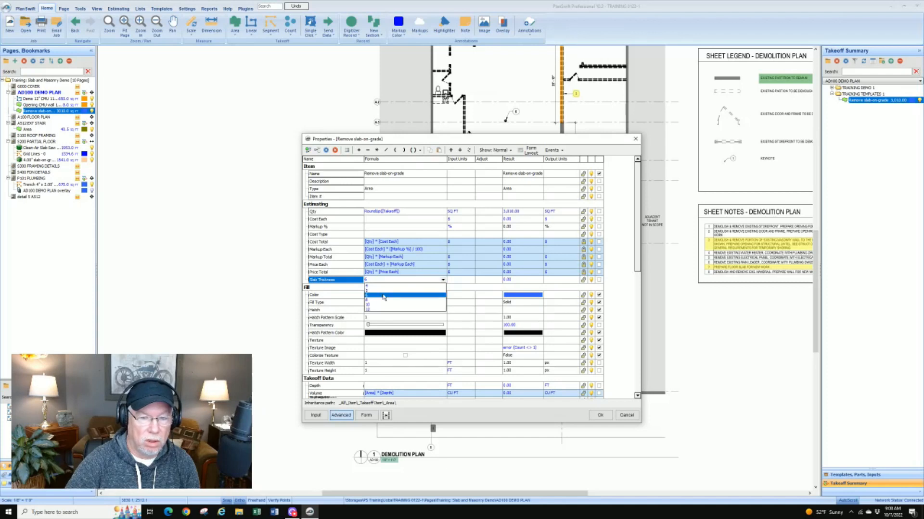
click(406, 292)
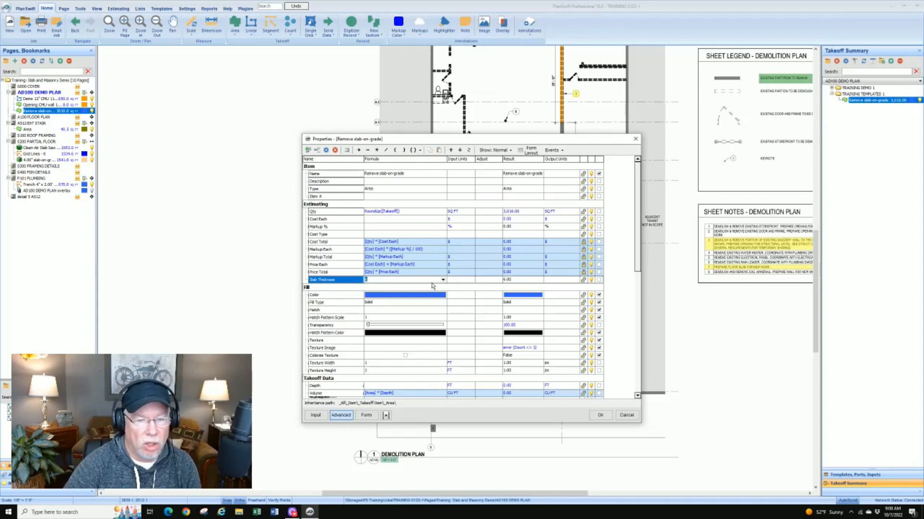
click(470, 279)
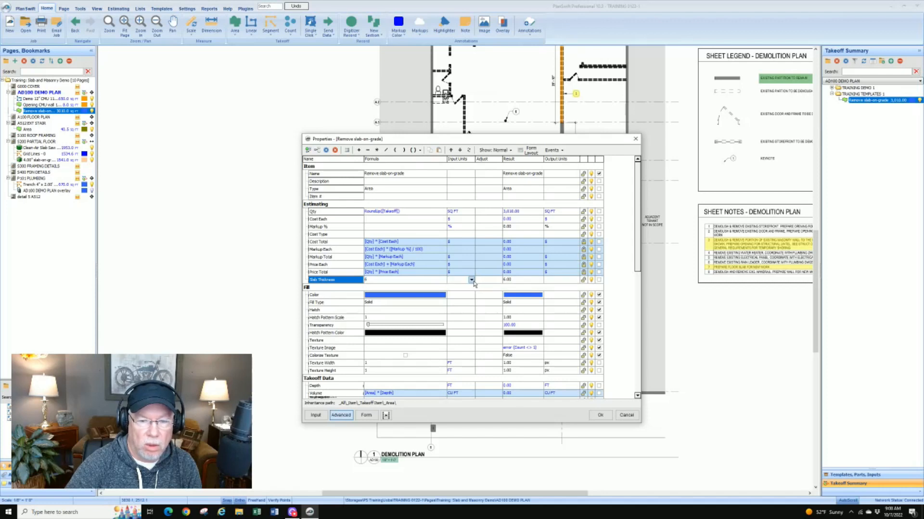
click(471, 279)
click(457, 287)
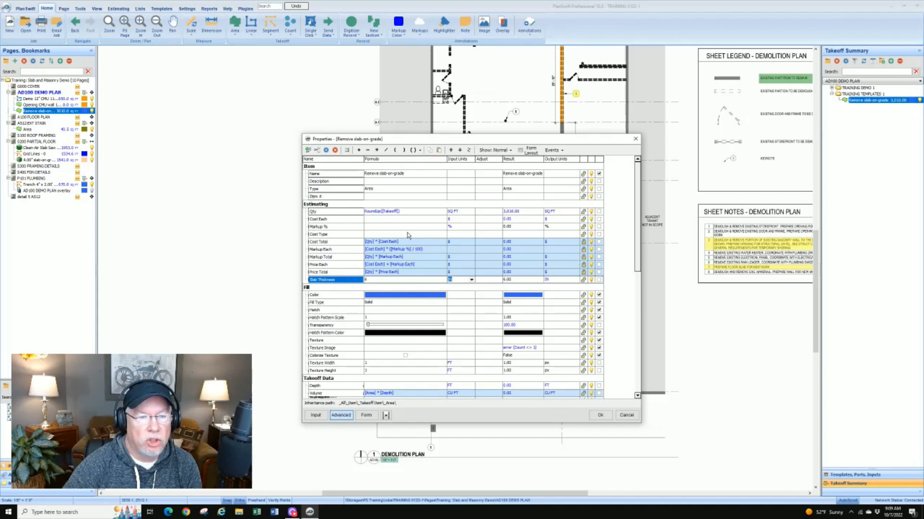
- Extend the Name formula to Remove slab-on-grade [Slab Thickness]" and widen the Result column to fit the full name
click(411, 175)
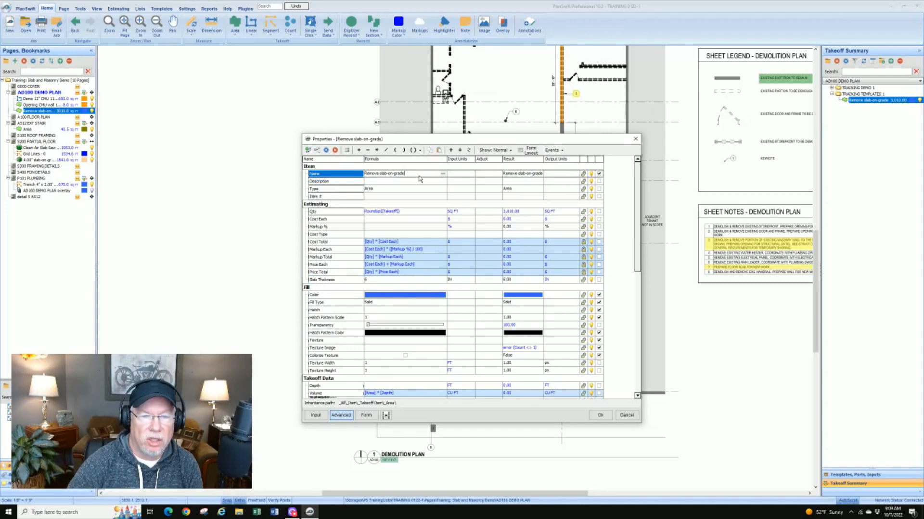
click(443, 175)
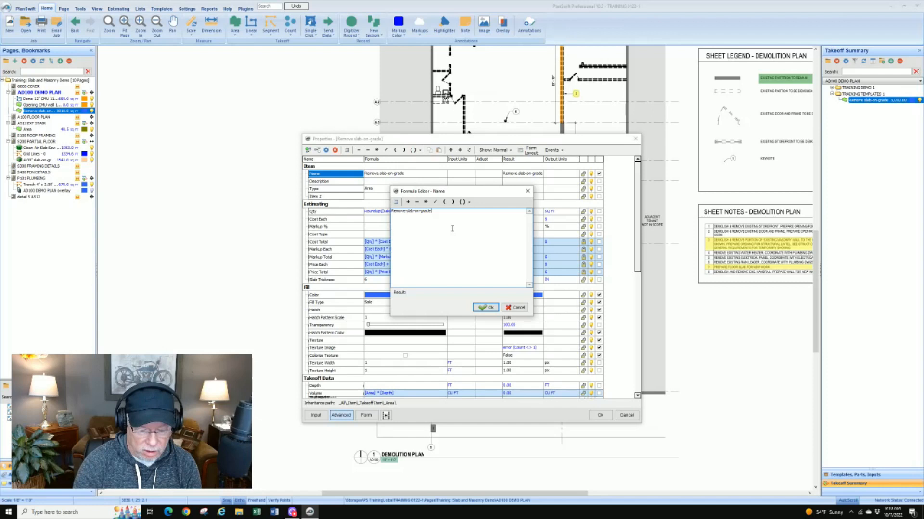
click(397, 204)
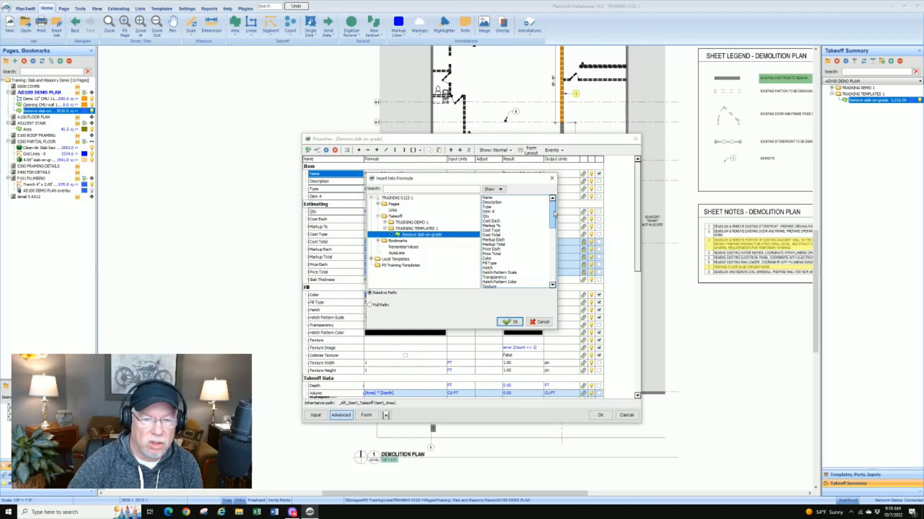
drag(554, 214, 554, 275)
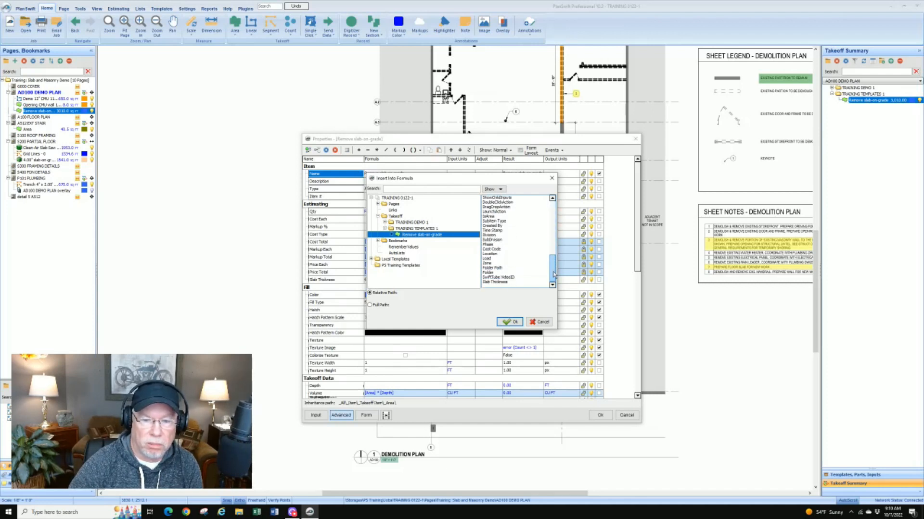
click(492, 282)
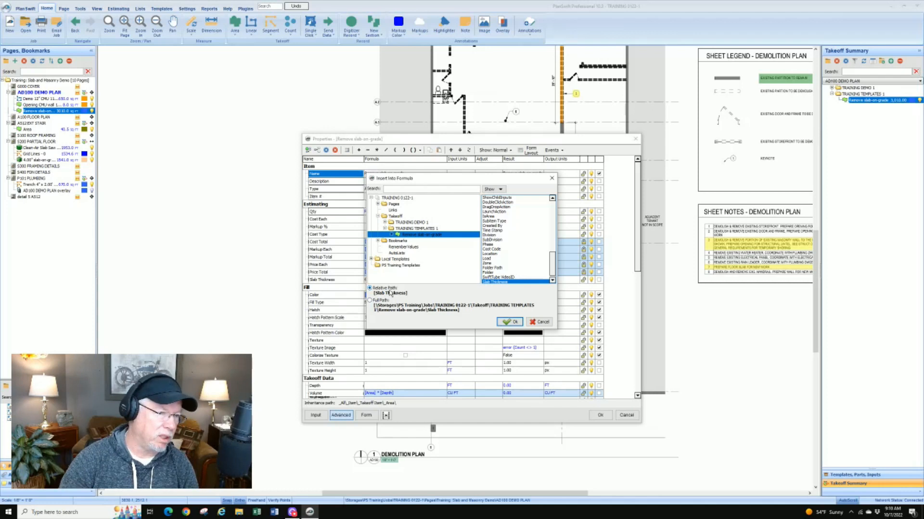
click(511, 322)
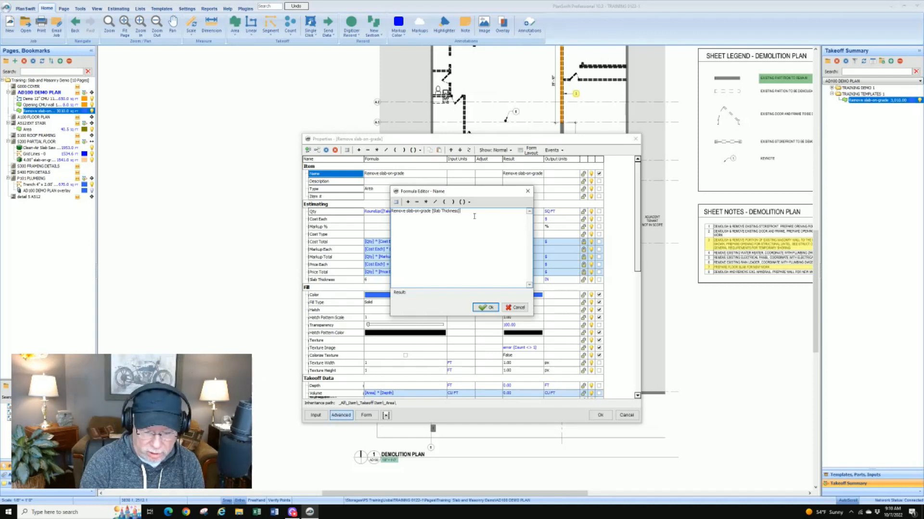
text(")
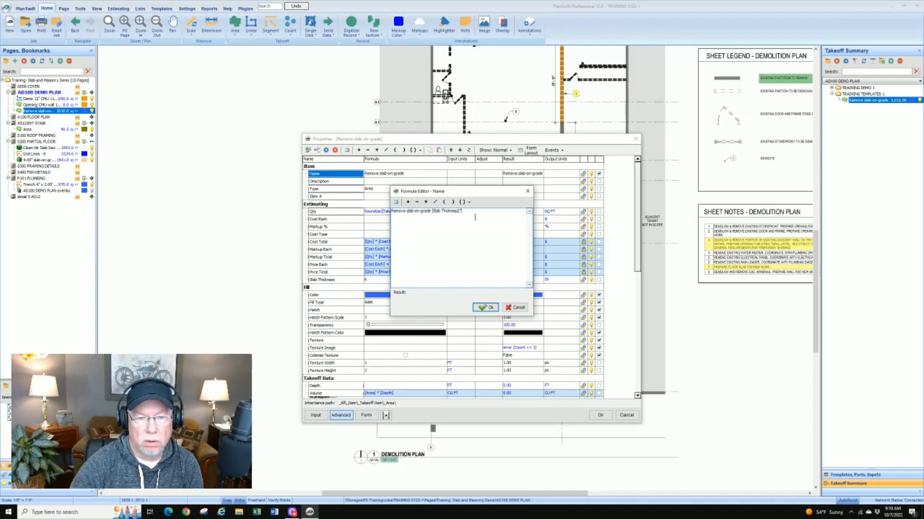
click(488, 308)
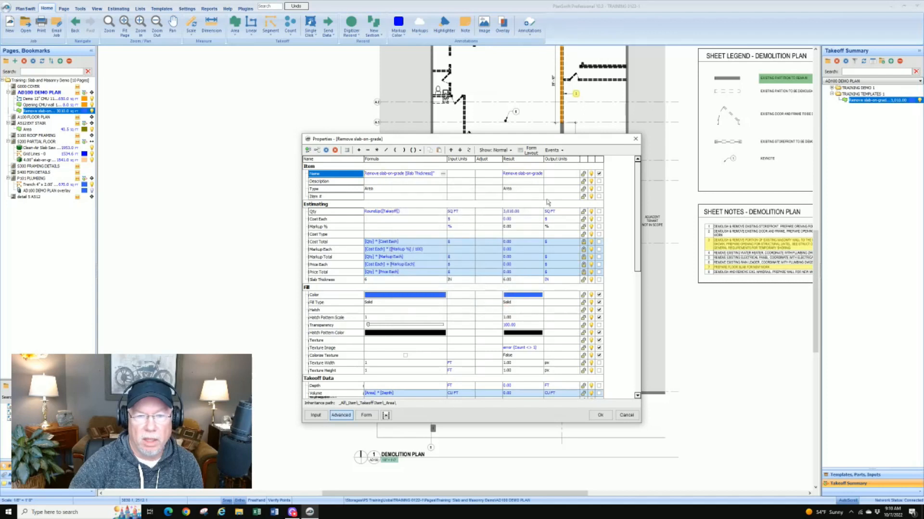
drag(544, 159, 562, 159)
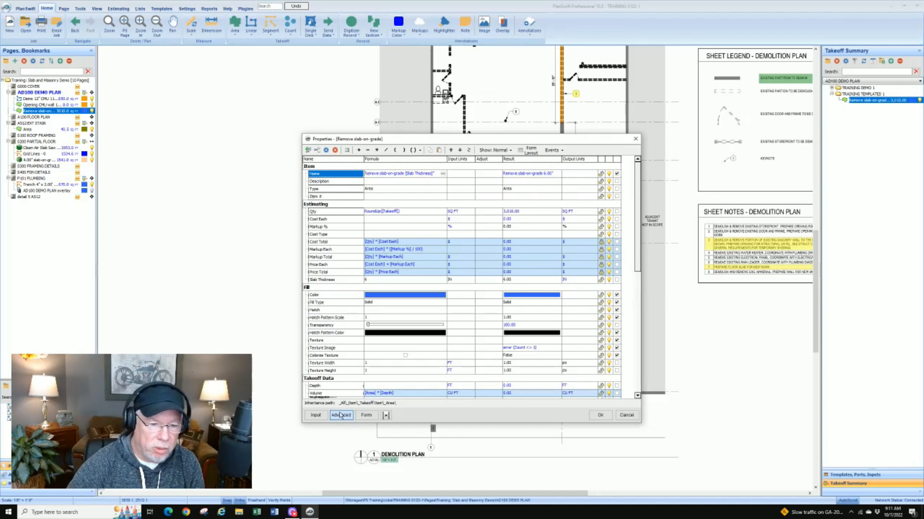
- Remove Fill Type, Hatch, Hatch Pattern Scale, Hatch Pattern Color, Texture, Texture Image and Colorize Texture from the area's input form
click(366, 415)
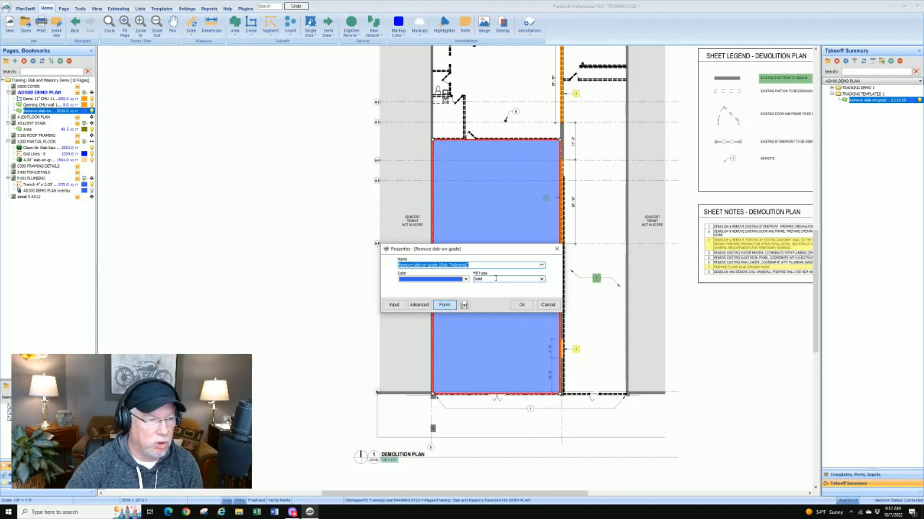
click(420, 306)
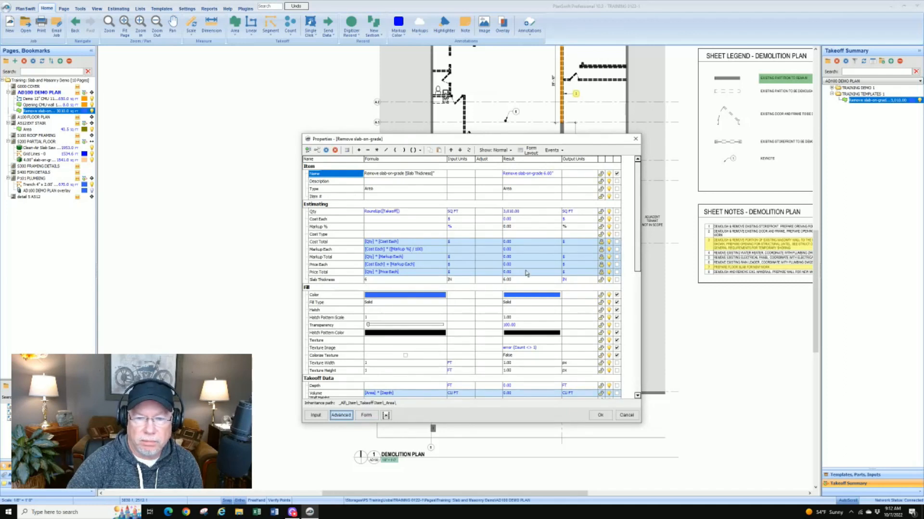
scroll(635, 248, down, 2)
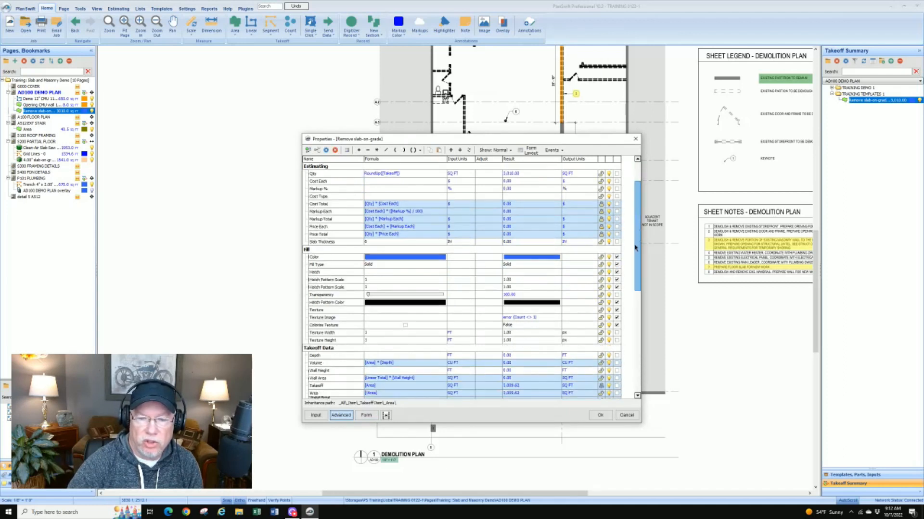
scroll(635, 248, down, 1)
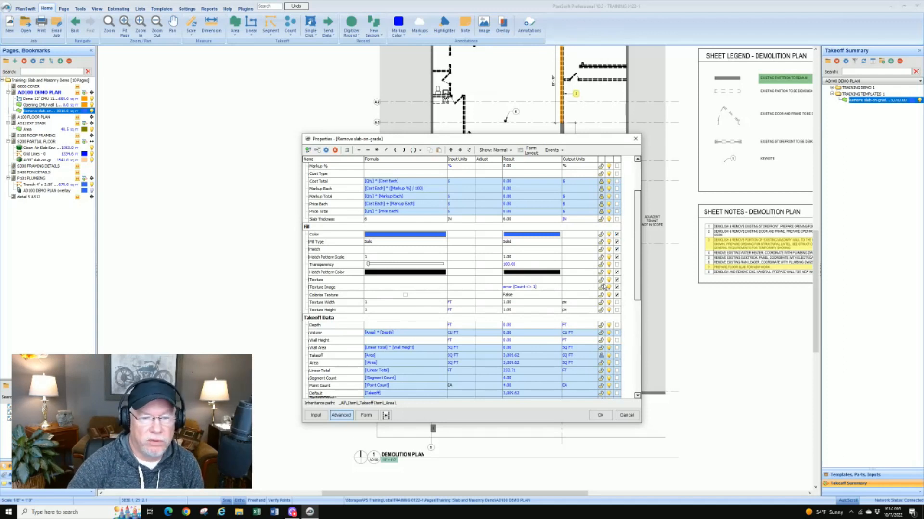
click(617, 241)
click(616, 249)
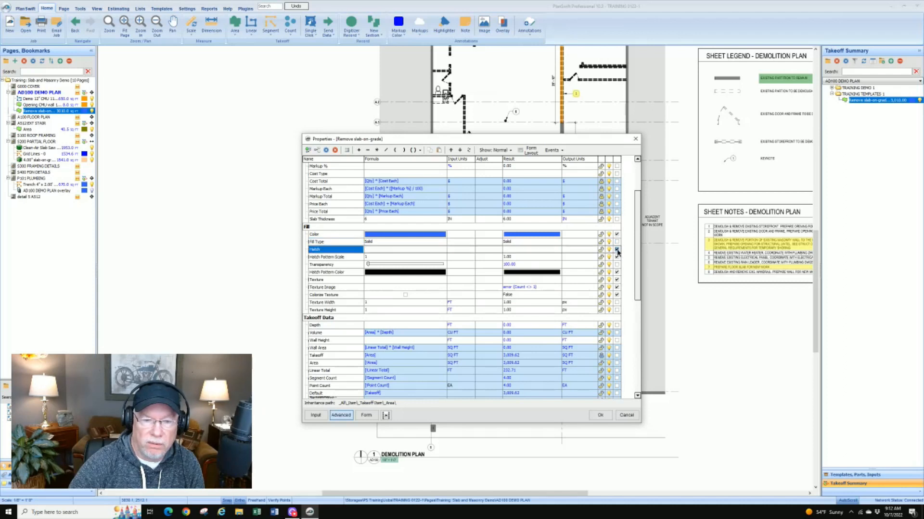
click(617, 257)
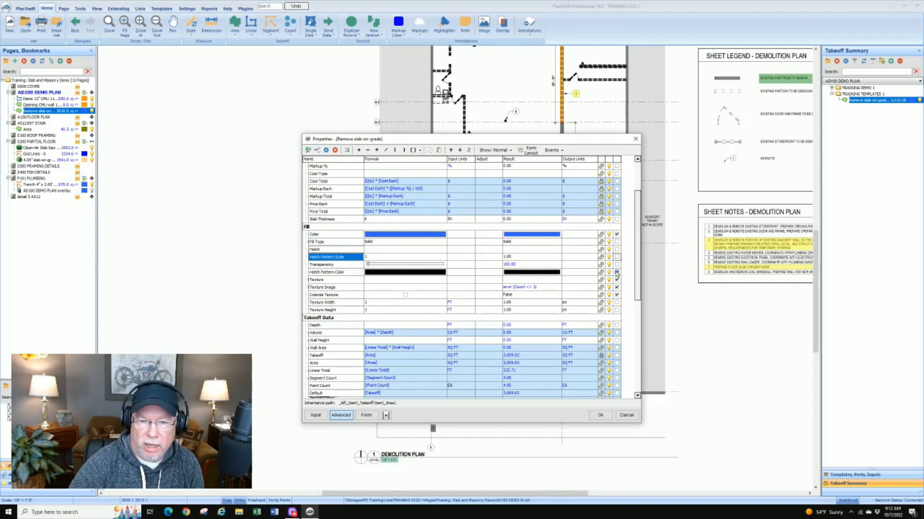
click(617, 273)
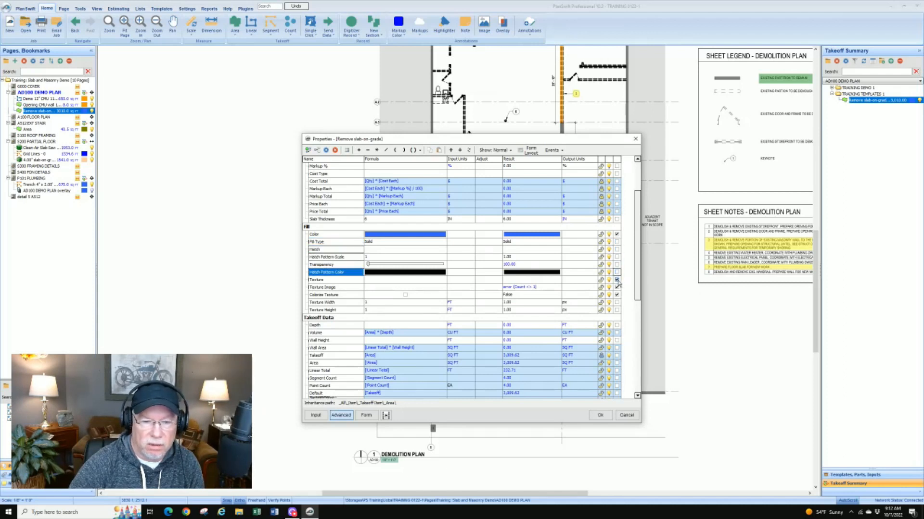
click(617, 280)
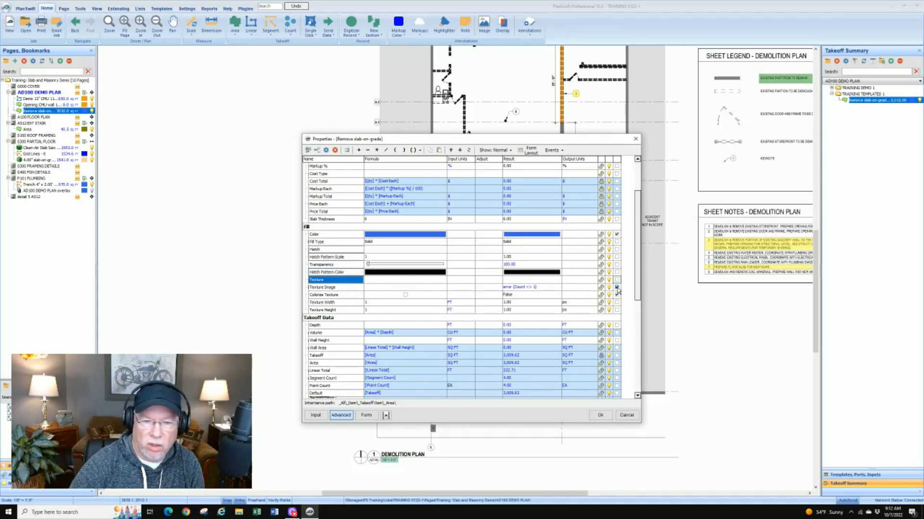
click(616, 287)
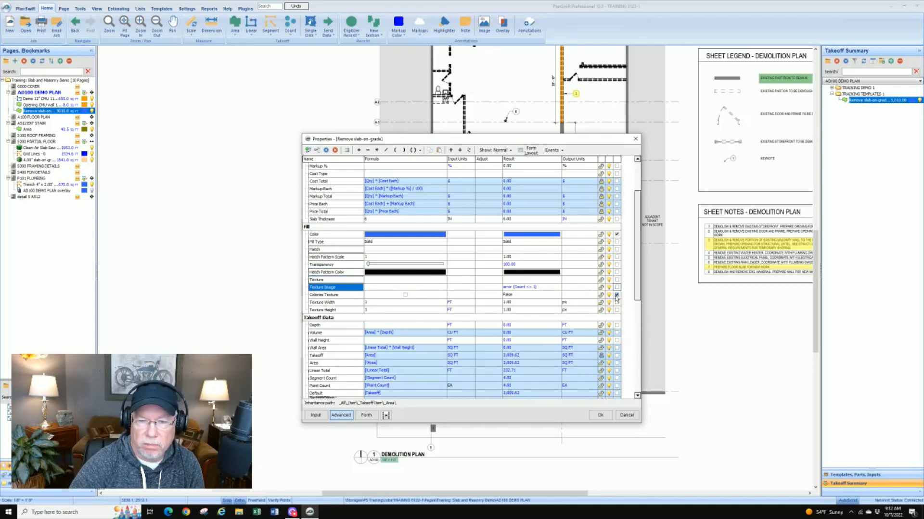
click(617, 295)
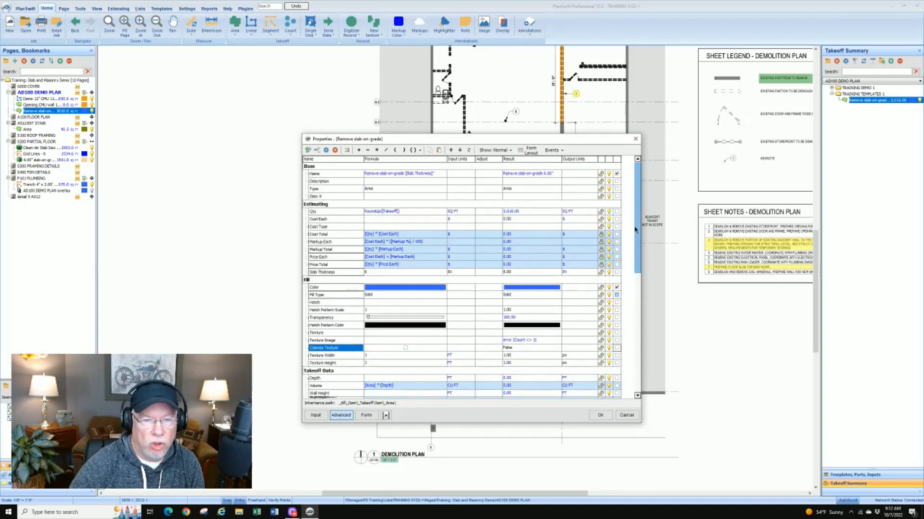
- Include Item #, Cost Each, Markup % and Slab Thickness in the area's input form and preview the form
scroll(633, 229, up, 1)
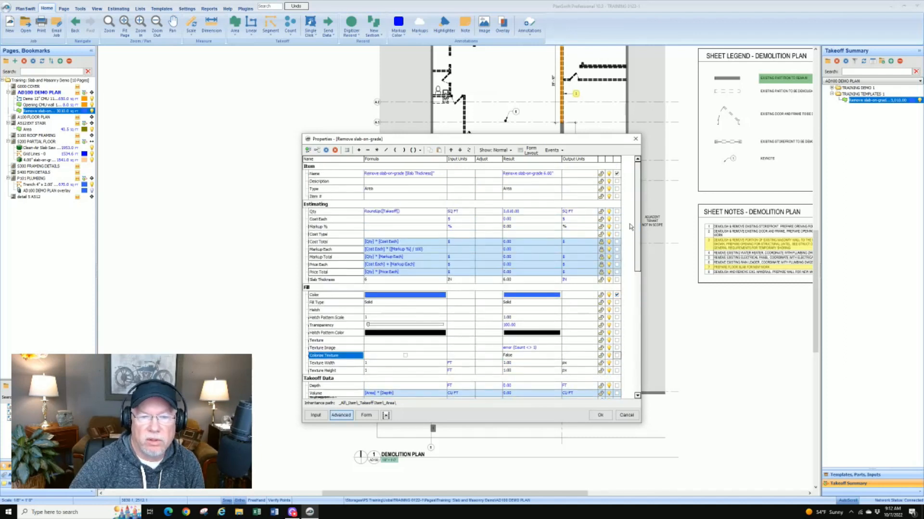
click(616, 197)
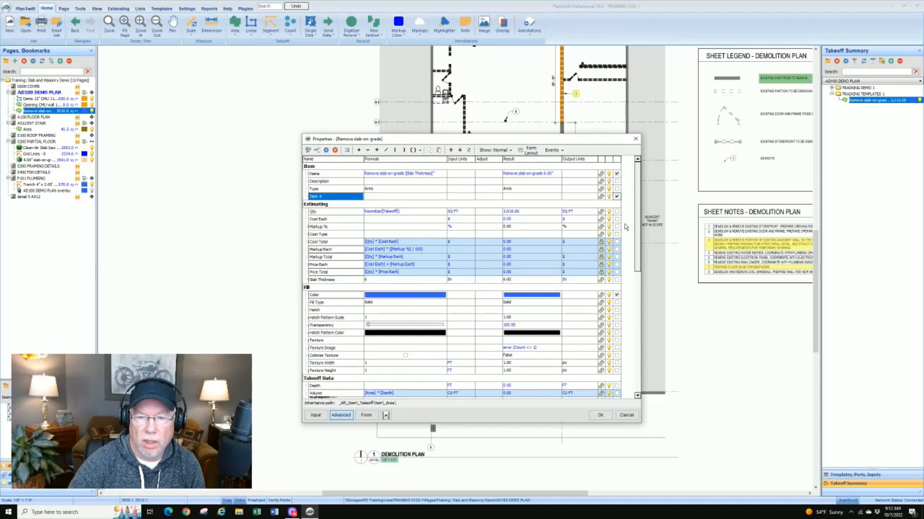
click(617, 219)
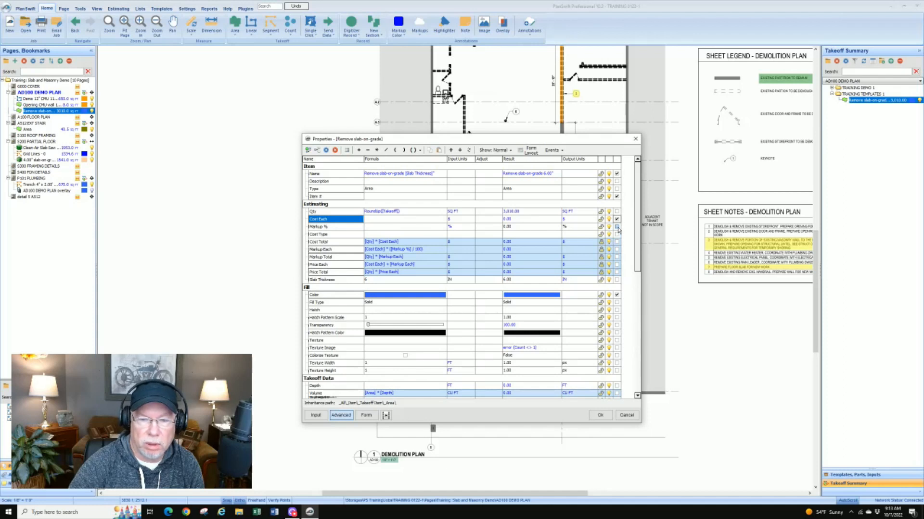
click(617, 227)
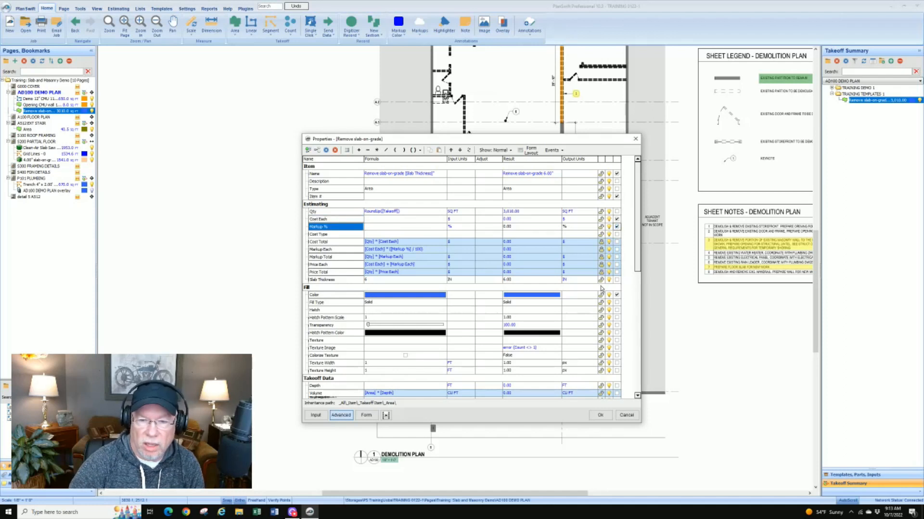
click(617, 279)
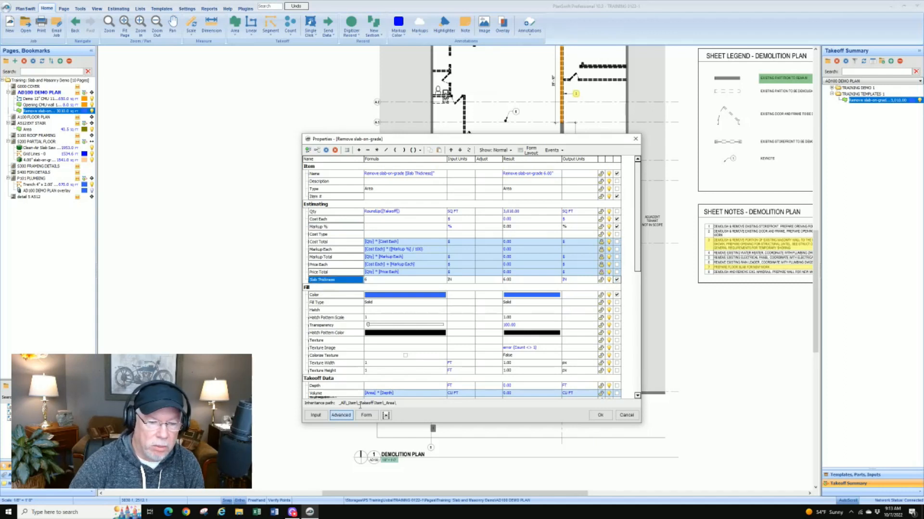
click(366, 415)
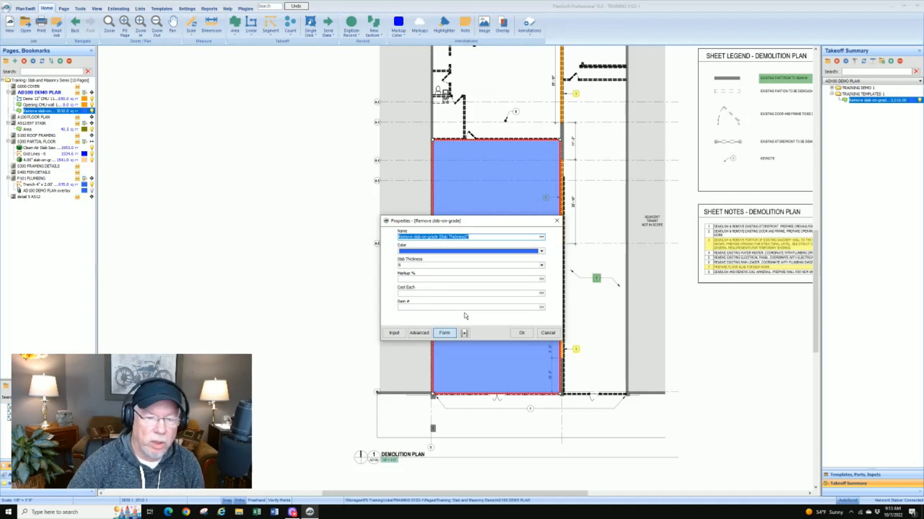
- Open the form layout from the advanced properties and move Item # up to the first position, above Name
click(419, 333)
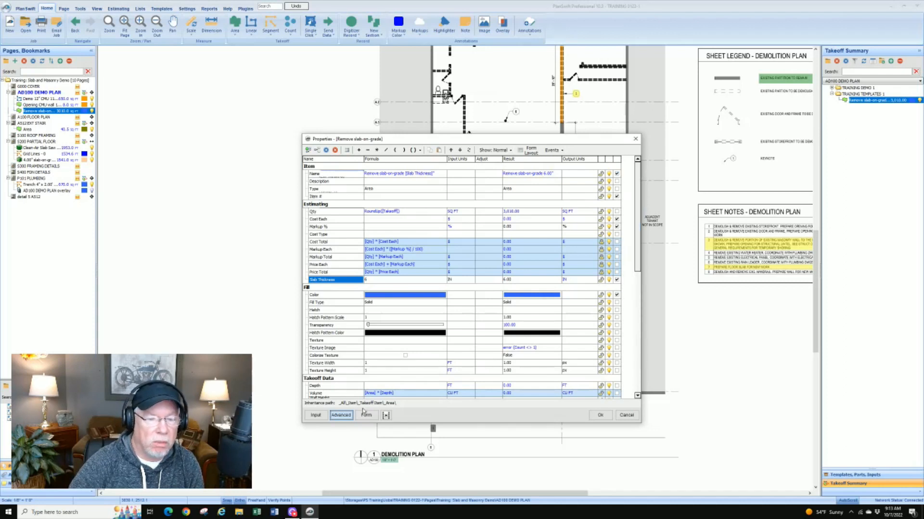
click(531, 151)
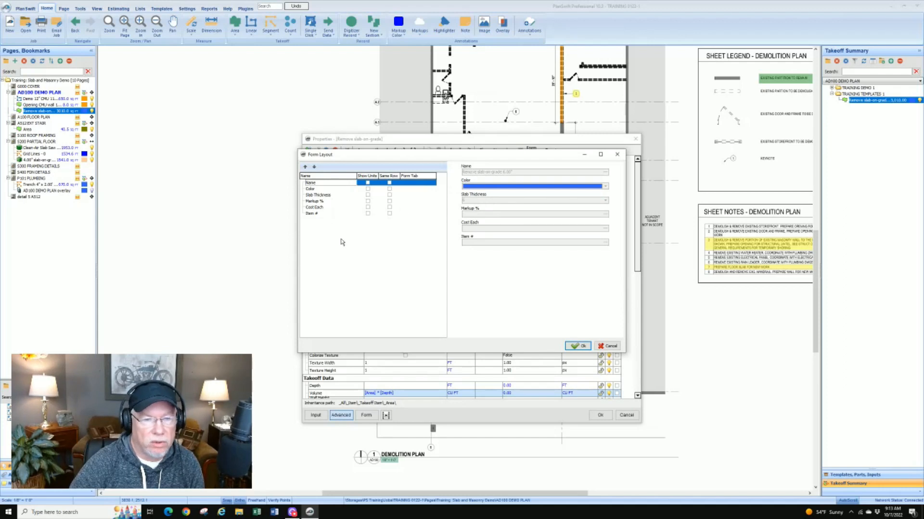
click(312, 214)
click(305, 167)
click(305, 167)
click(305, 167)
click(305, 167)
click(305, 167)
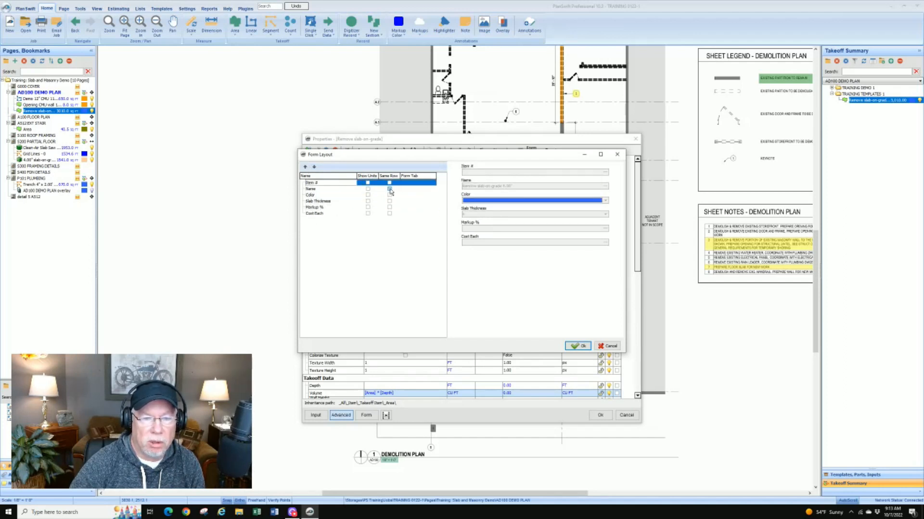
- Place the Name field on the same row as Item # in the form layout
click(389, 189)
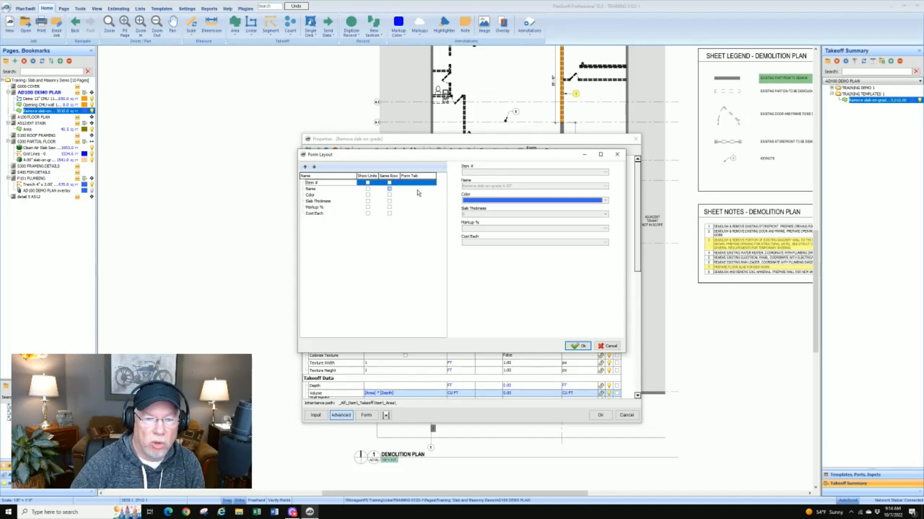
click(390, 191)
click(389, 190)
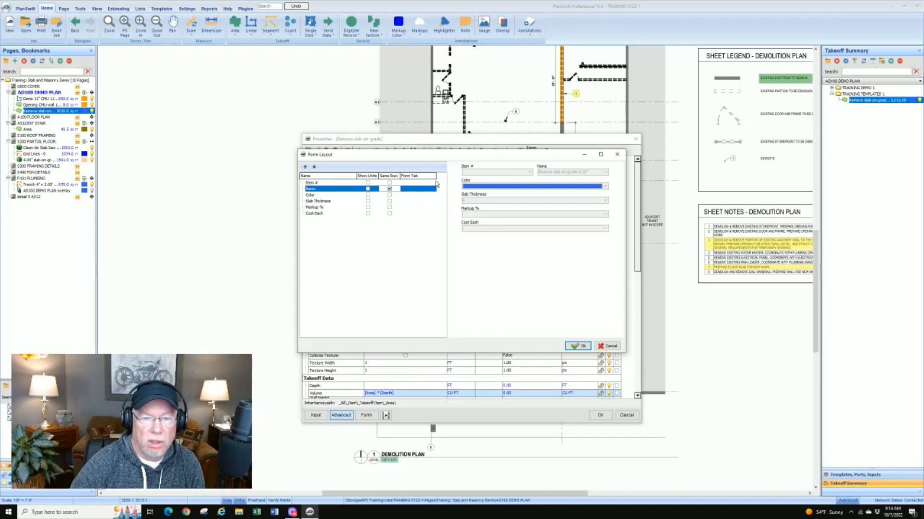
- Move Slab Thickness above Color in the form layout and place Color on the same row
click(312, 202)
click(305, 166)
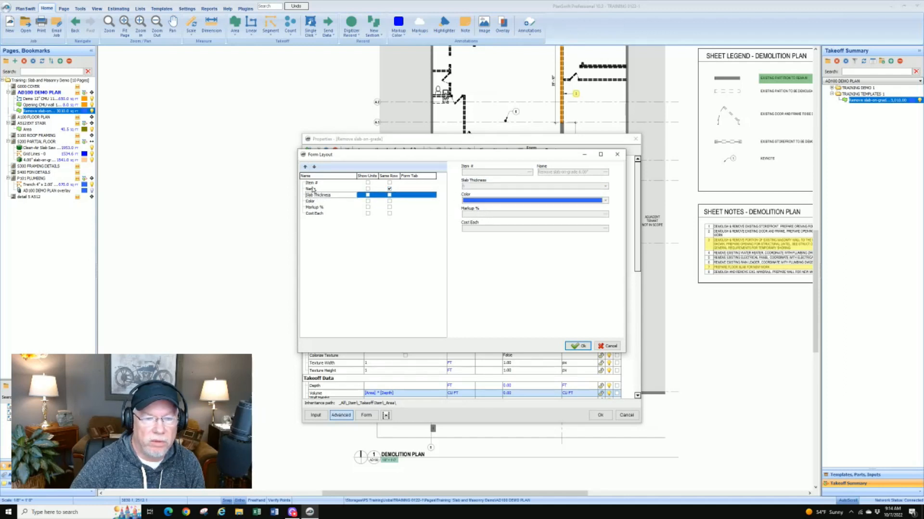
click(389, 201)
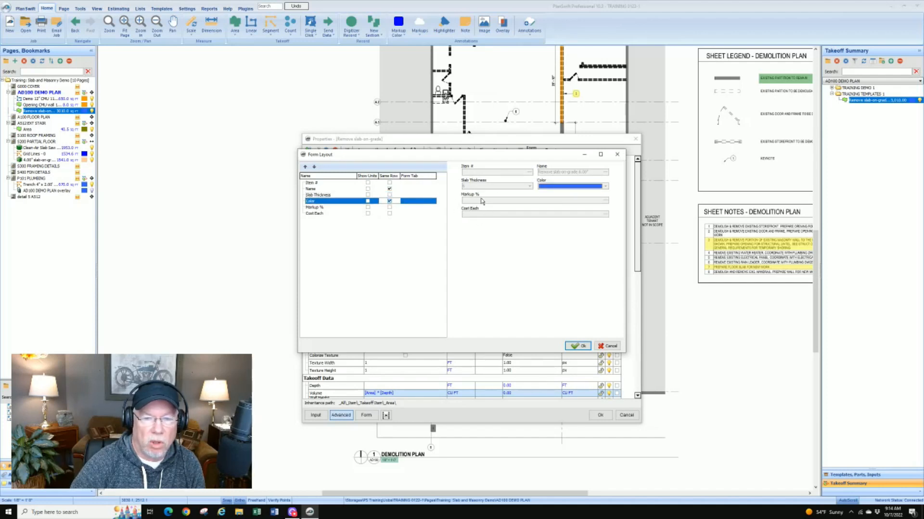
- Move Cost Each above Markup % in the form layout and place Markup % on the same row
click(314, 213)
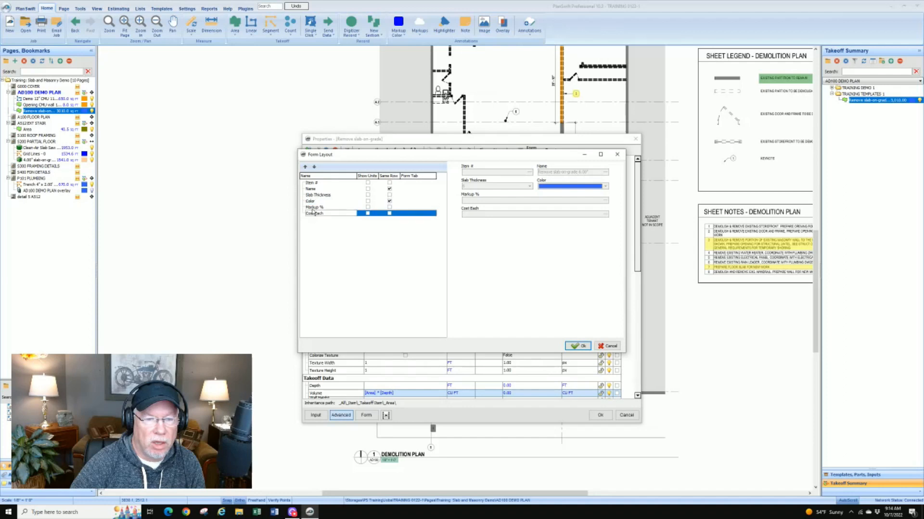
click(305, 166)
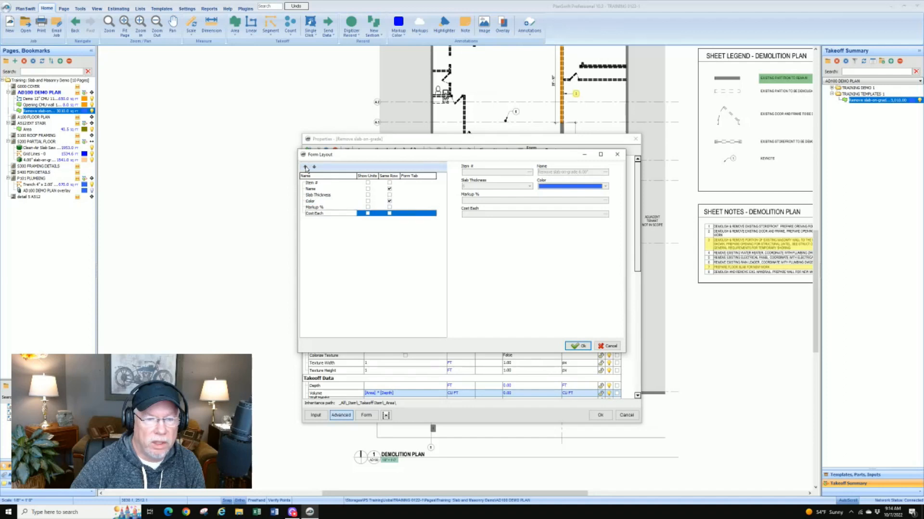
click(389, 213)
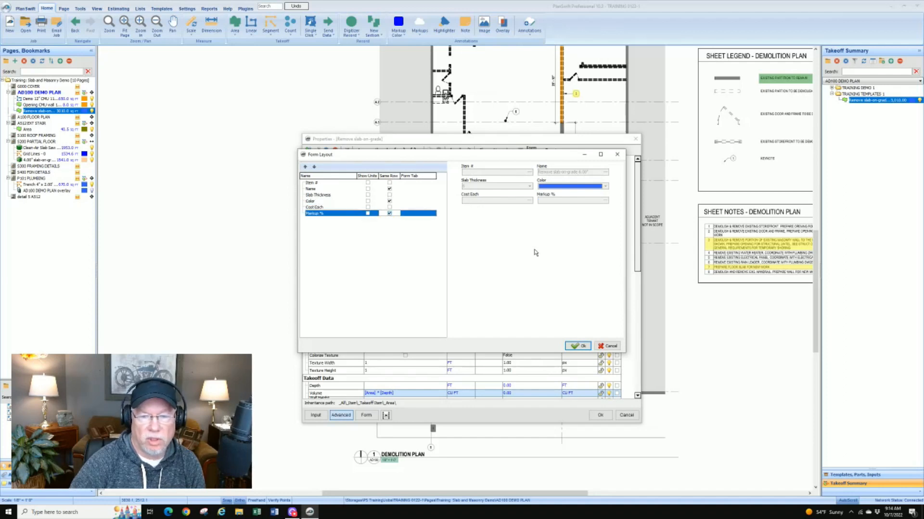
- Accept the form layout, preview the rearranged form and save the area's properties
click(582, 347)
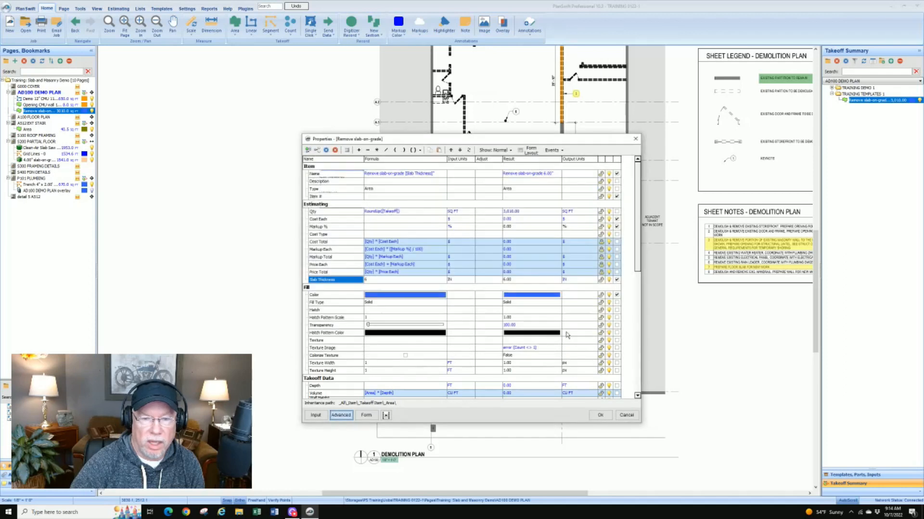
click(366, 415)
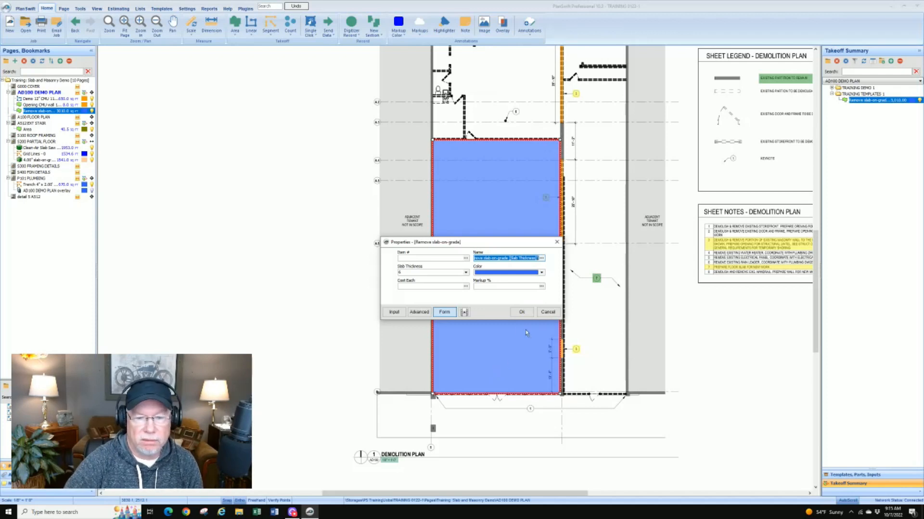
click(521, 311)
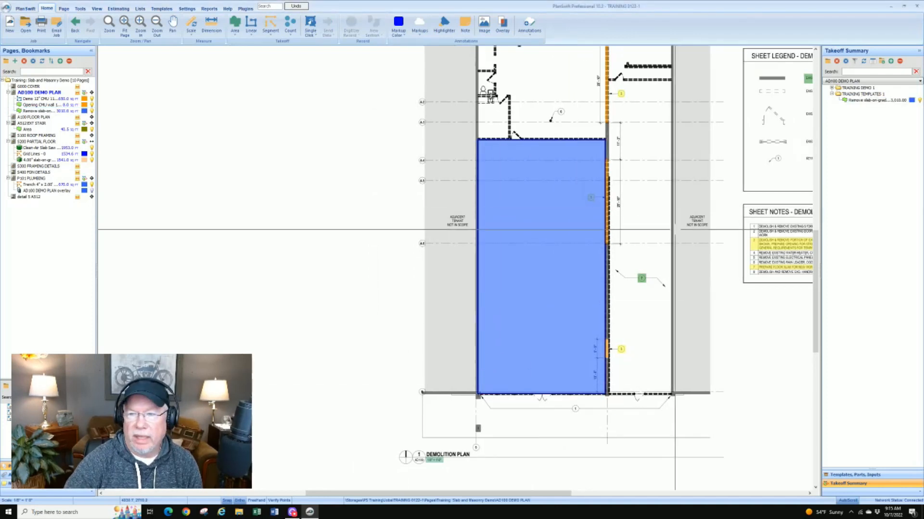
- Open the advanced properties of the "Remove slab-on-grade" item from the Estimating view
click(118, 9)
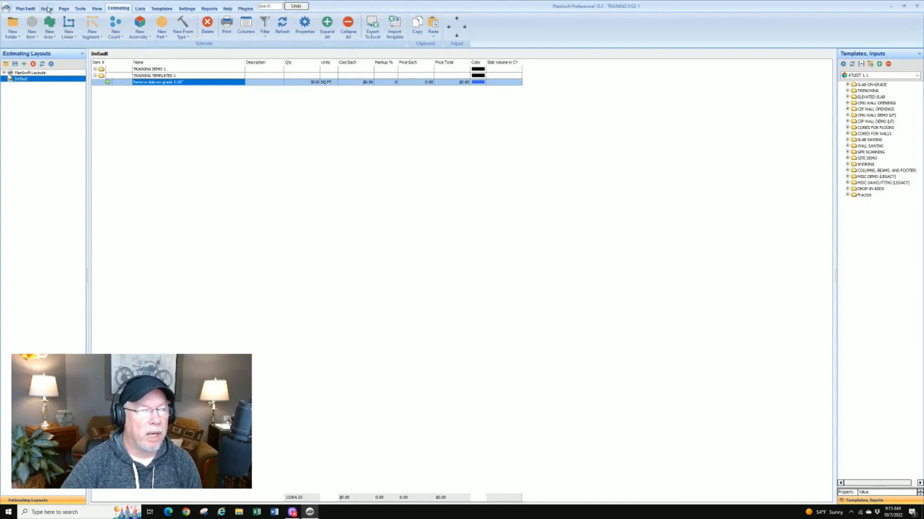
right_click(193, 87)
click(223, 93)
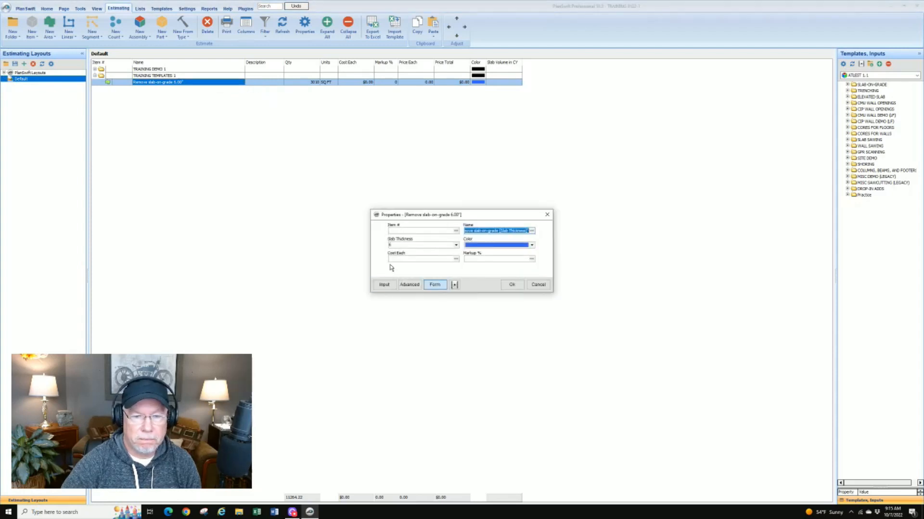
click(409, 284)
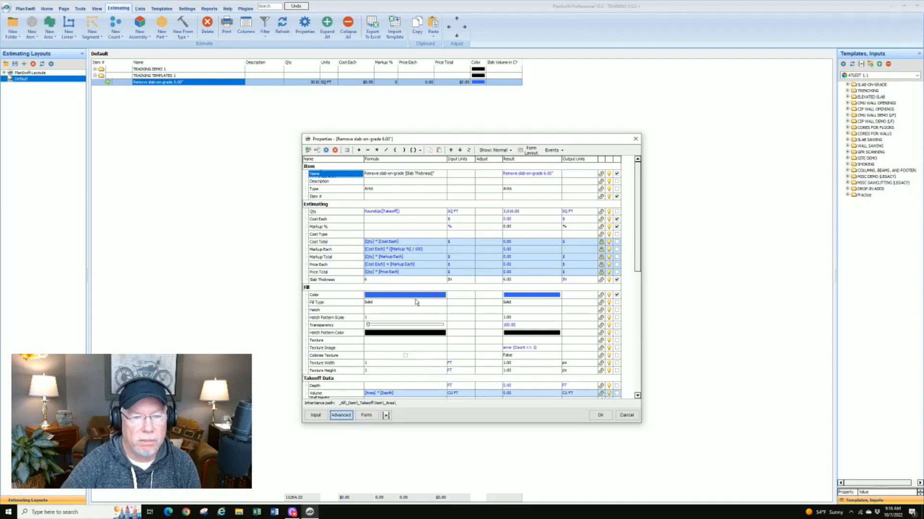
- Add a number property named "Removal (CF)" to the Estimating group of the slab item's properties
click(310, 207)
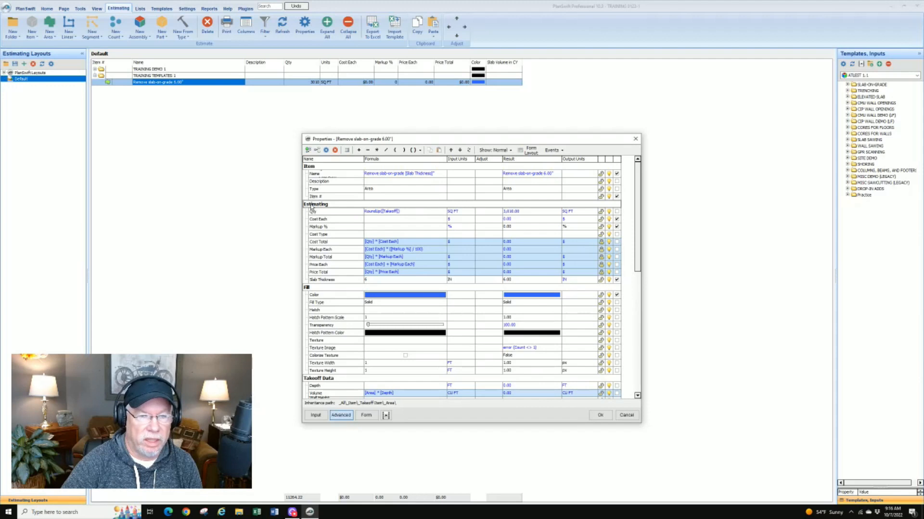
click(308, 150)
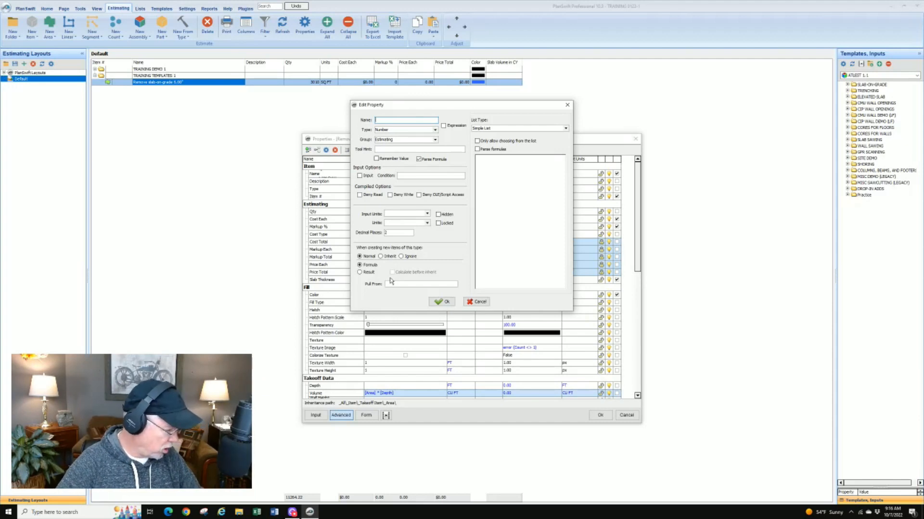
text(Removal)
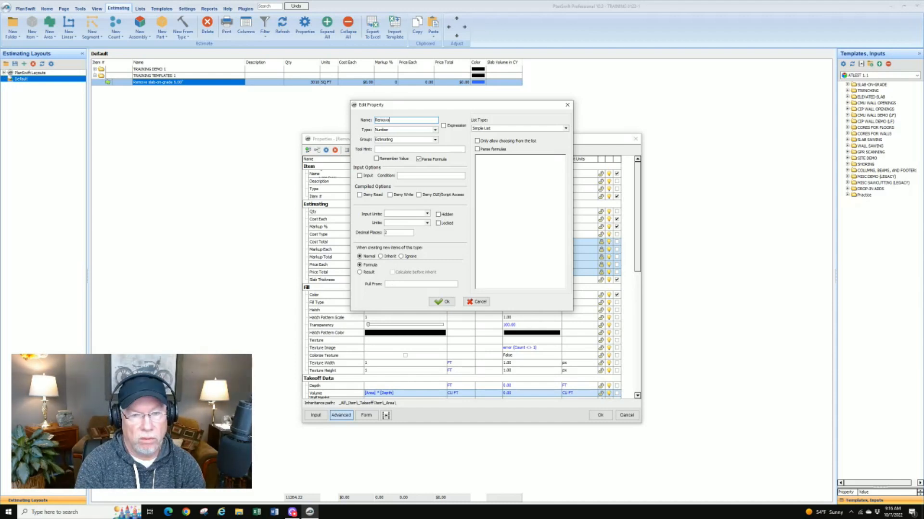
text( ()
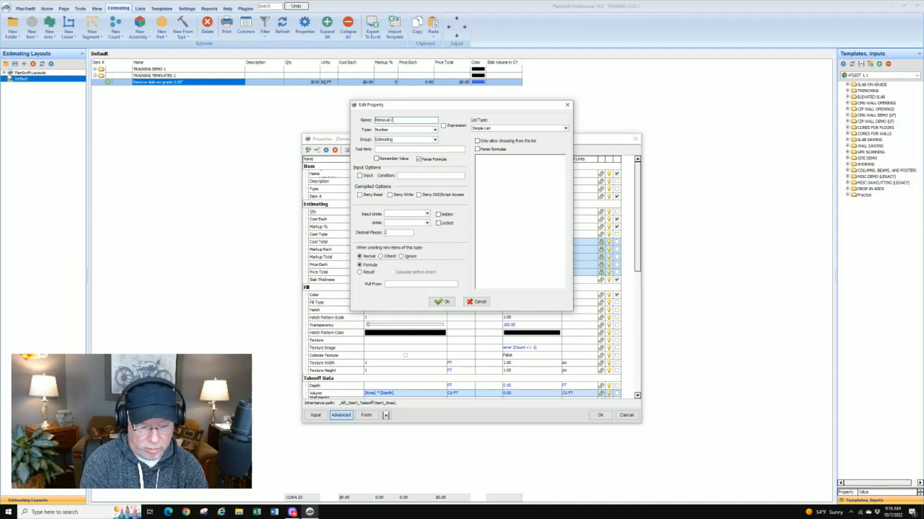
text(CF)
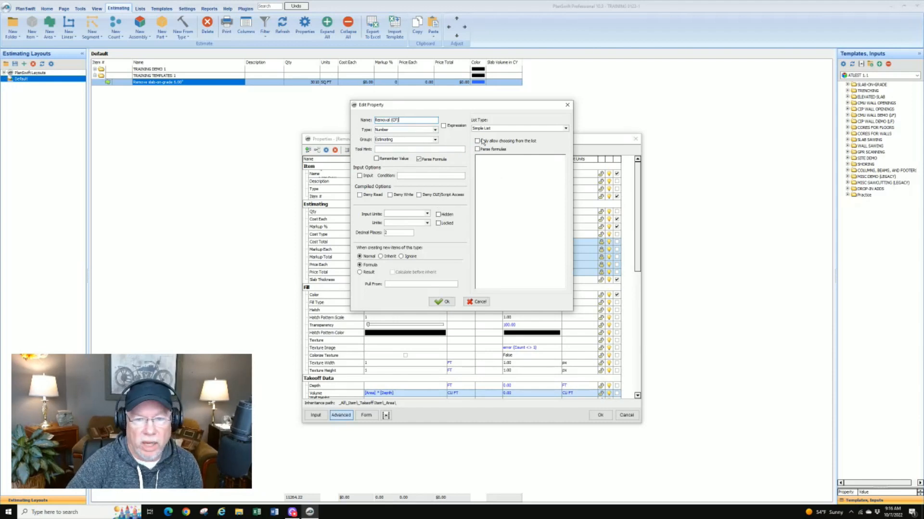
click(441, 302)
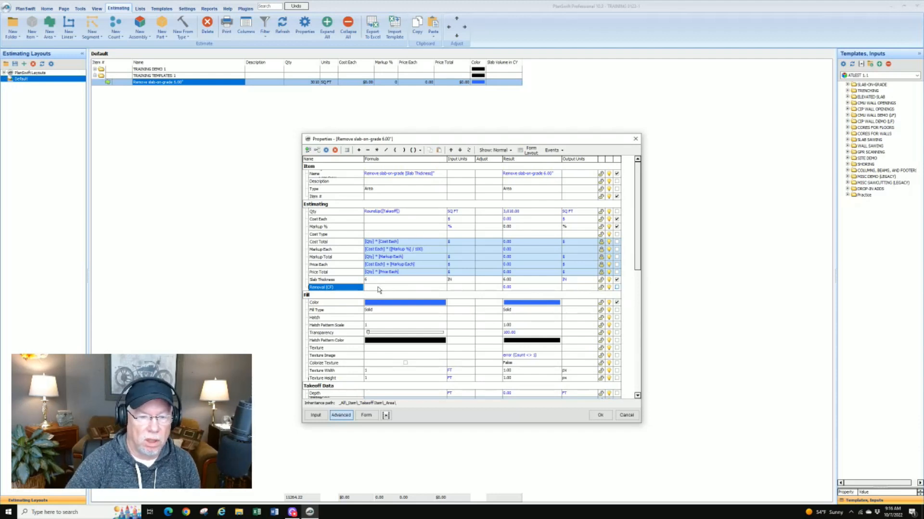
- Start the Removal (CF) formula by inserting the item's Qty property as a relative path
click(378, 288)
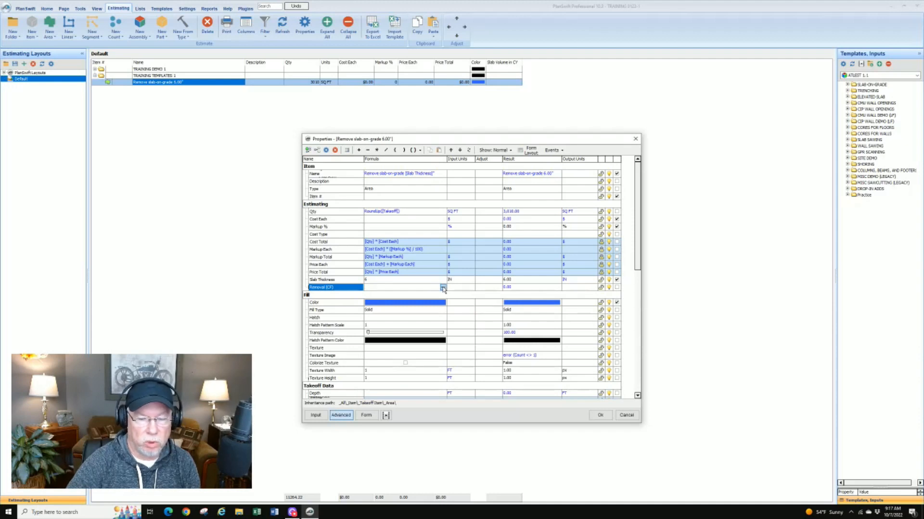
click(442, 287)
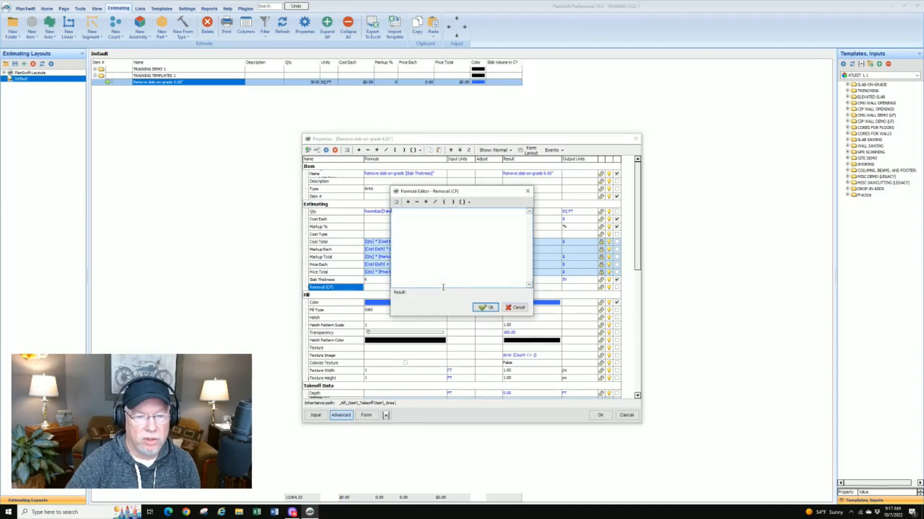
click(396, 202)
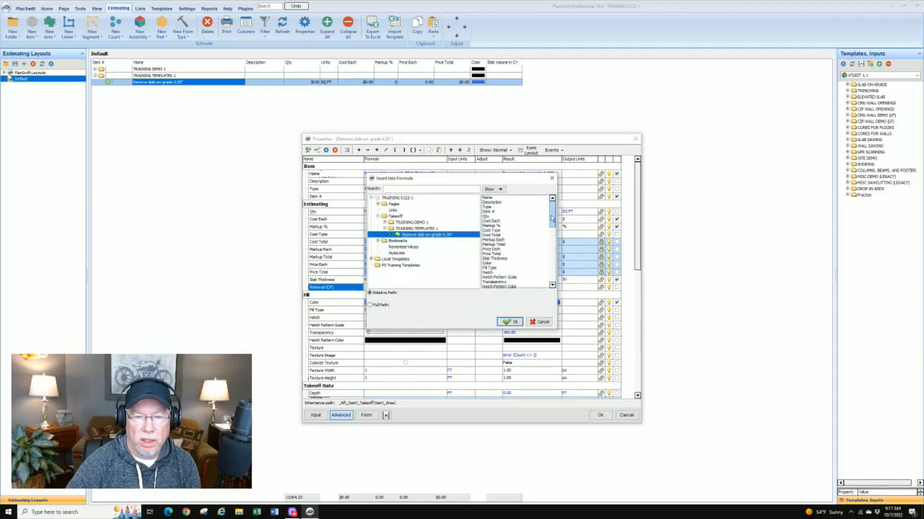
drag(552, 219, 548, 274)
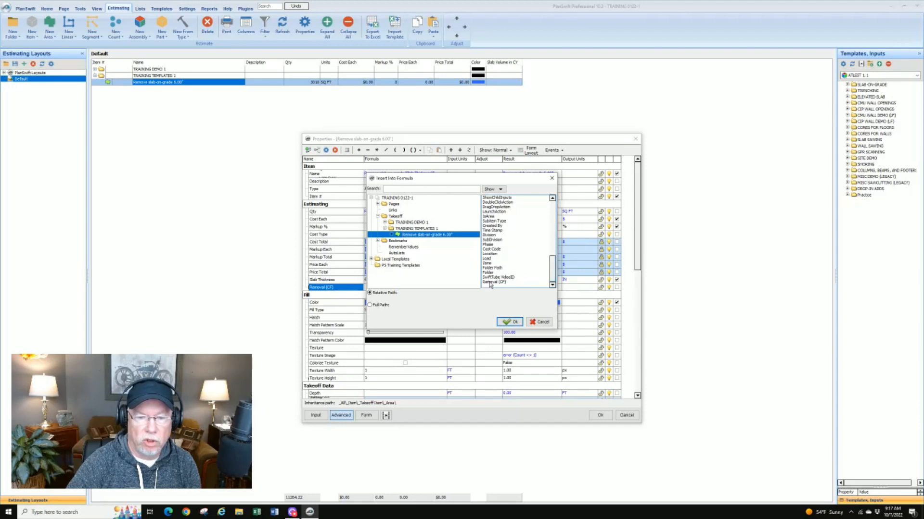
drag(548, 276, 550, 226)
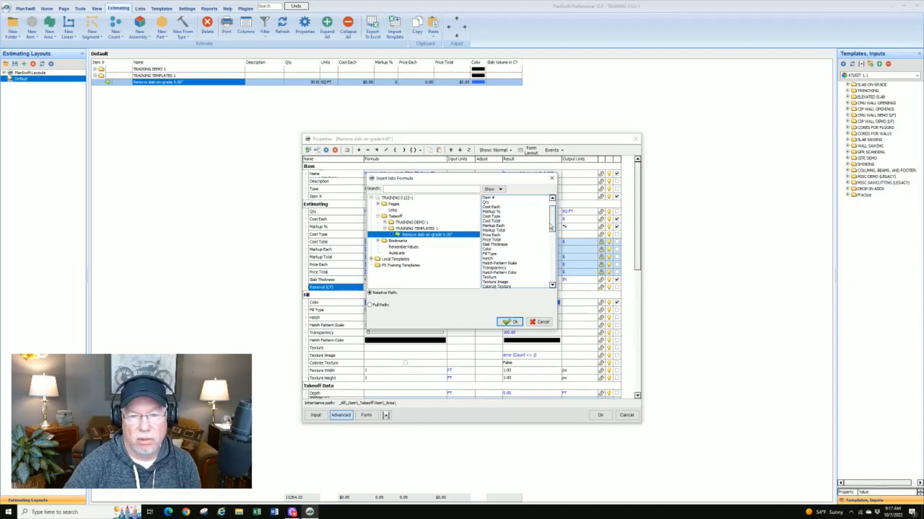
drag(551, 224, 551, 223)
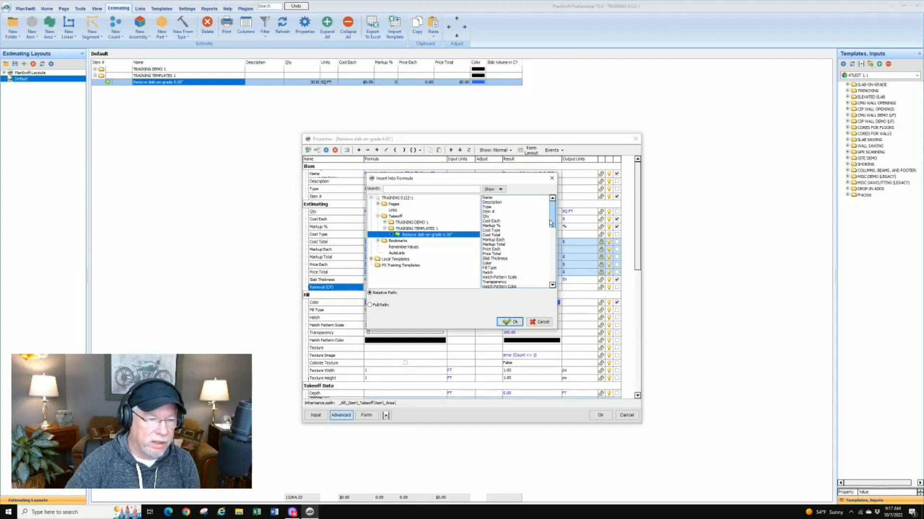
click(492, 217)
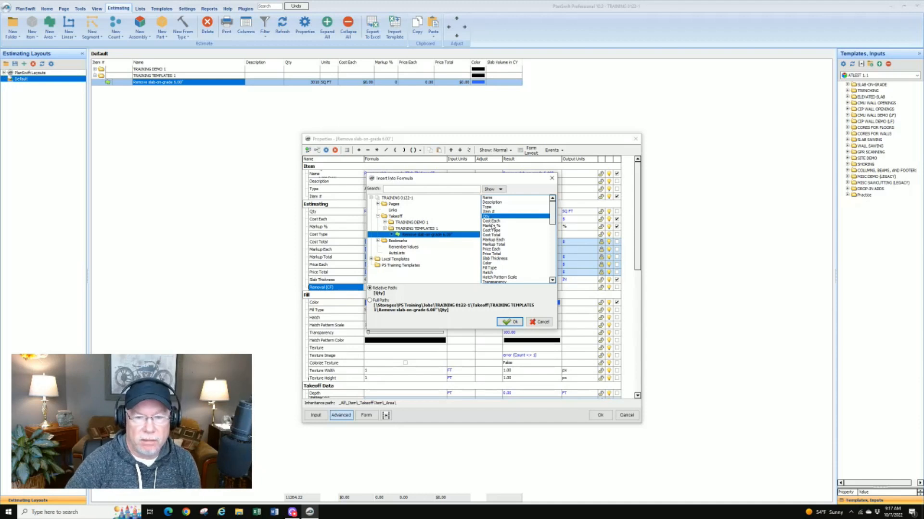
click(510, 322)
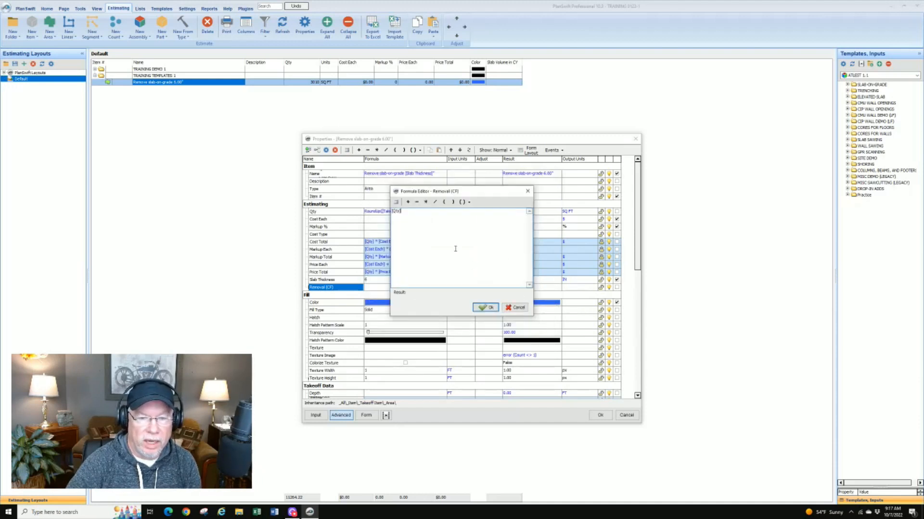
- Extend the Removal (CF) formula to multiply Qty by the Slab Thickness property
click(426, 203)
click(396, 202)
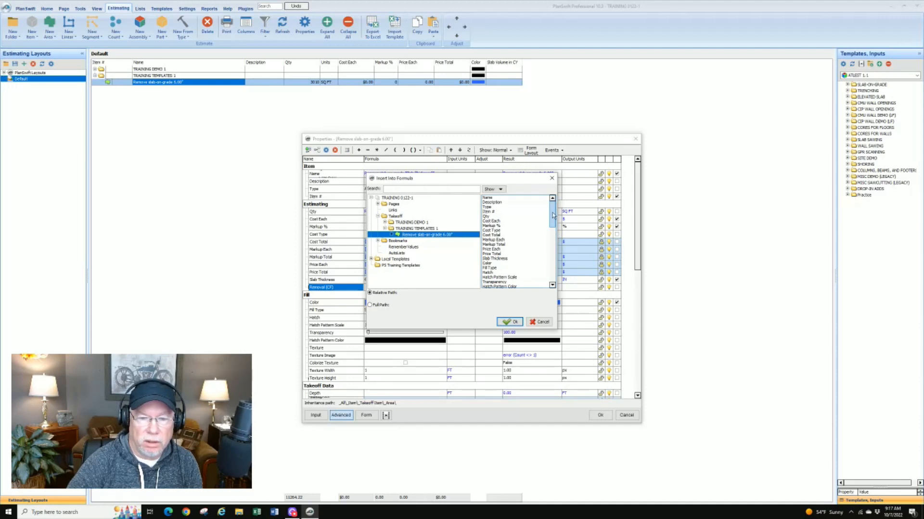
click(493, 260)
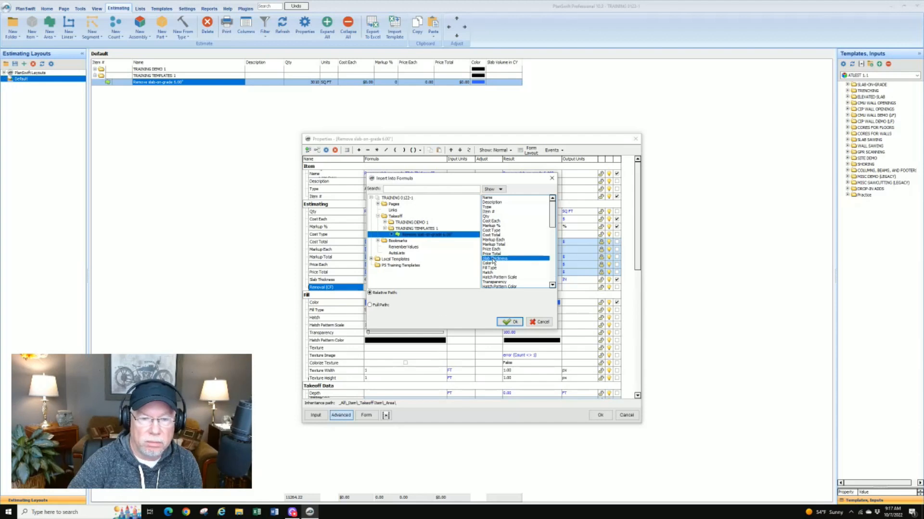
click(510, 321)
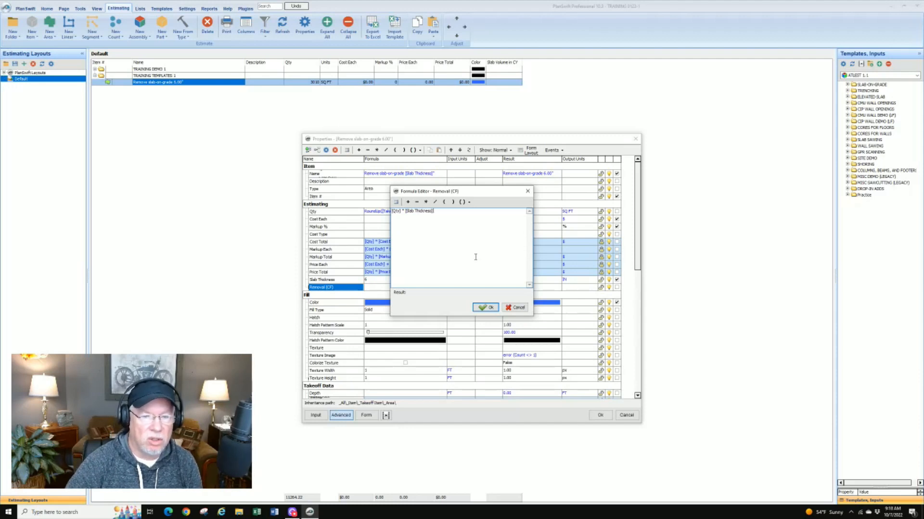
- Divide Slab Thickness by 12 inside parentheses in the Removal (CF) formula and accept it
click(404, 211)
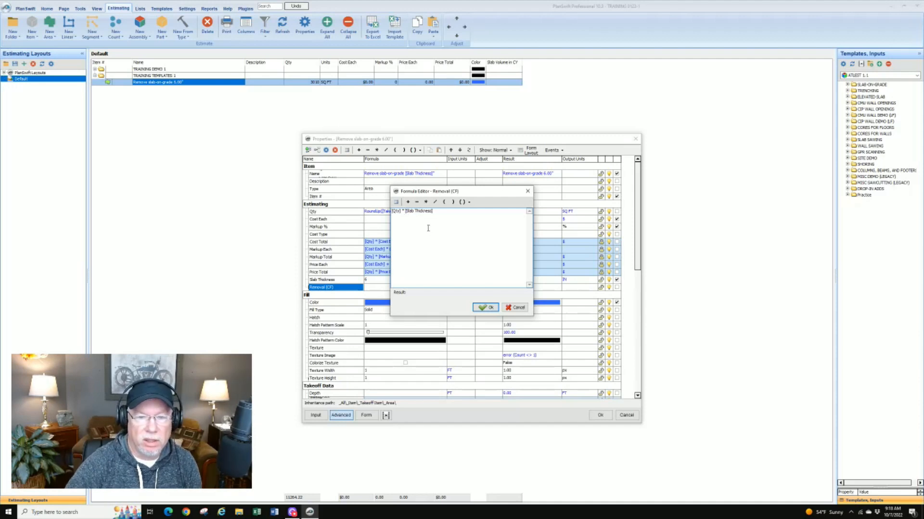
click(443, 203)
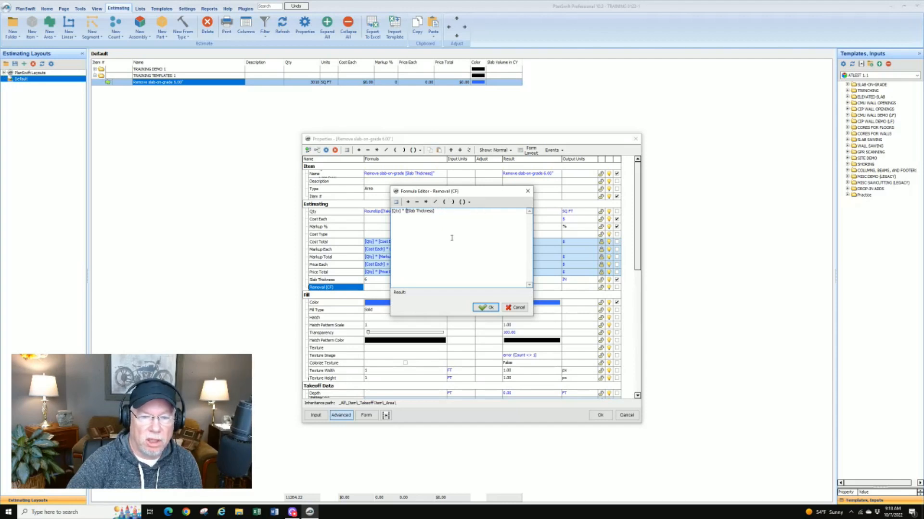
click(441, 215)
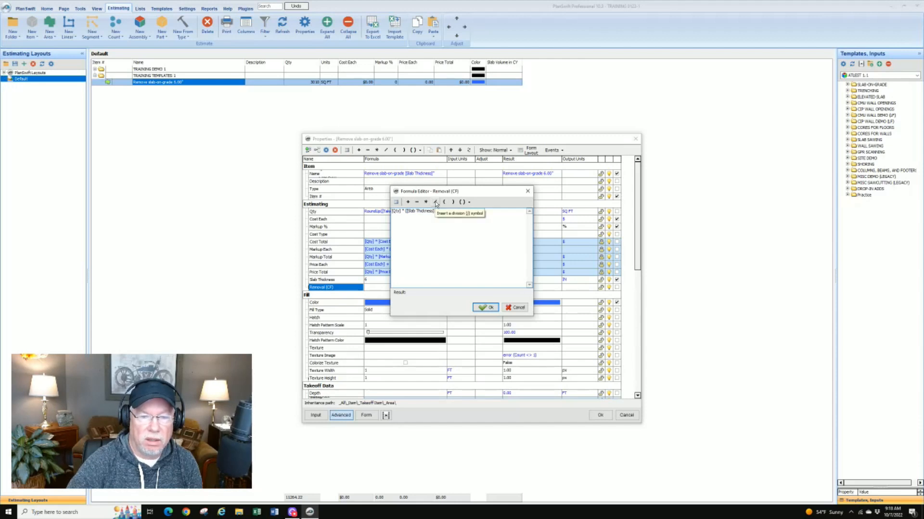
click(435, 202)
text(12)
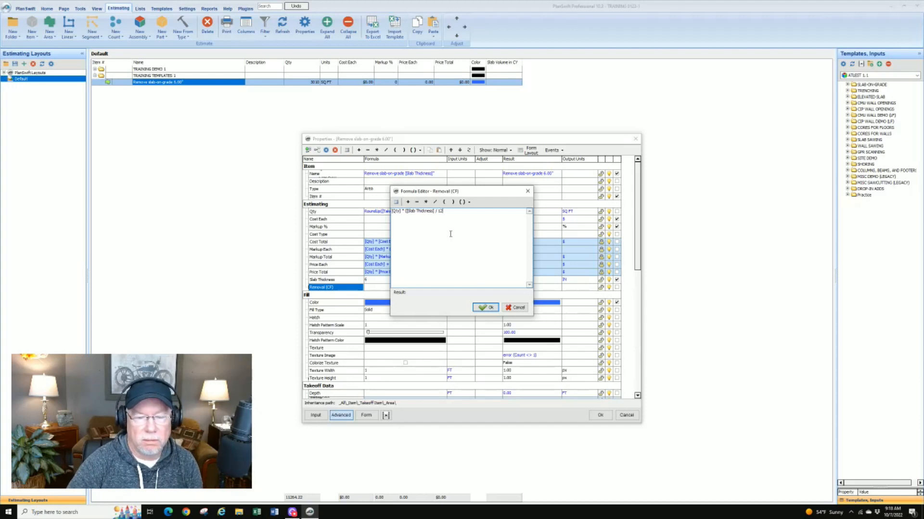
click(453, 203)
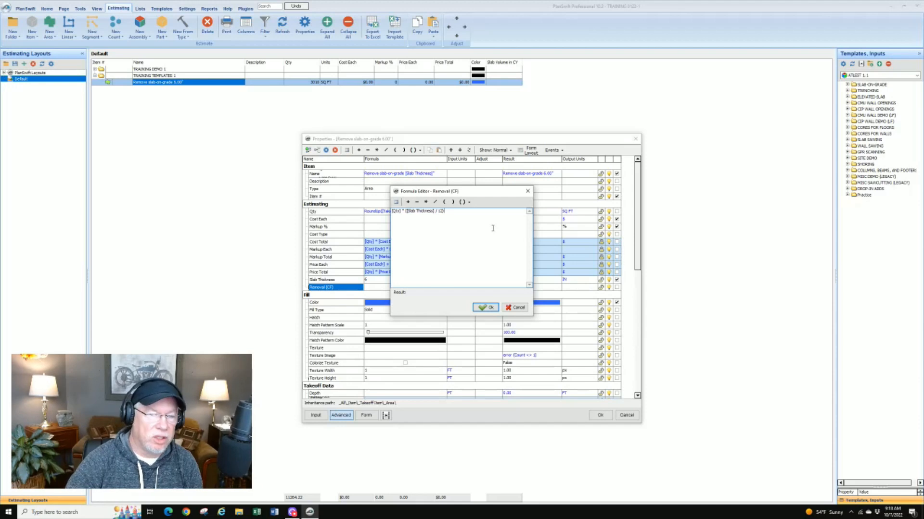
click(488, 308)
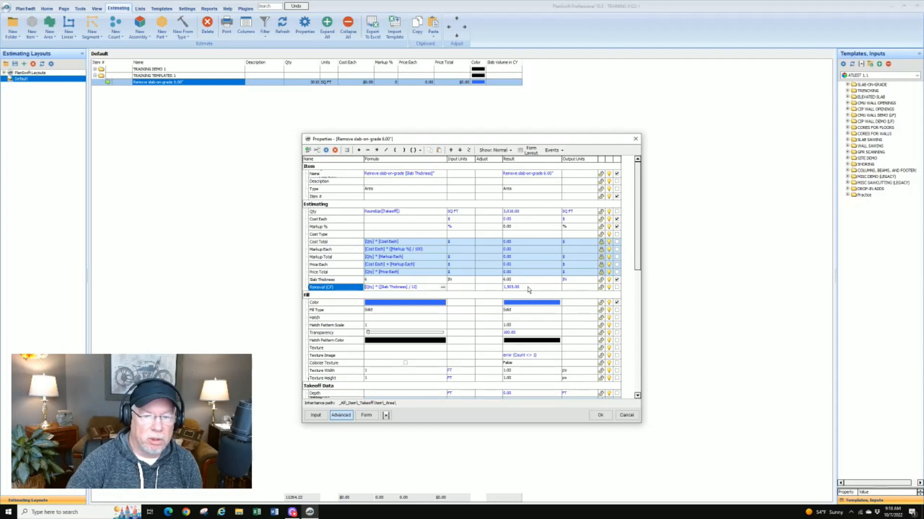
- Wrap the whole Removal (CF) formula in the RoundUp function and accept it
click(443, 288)
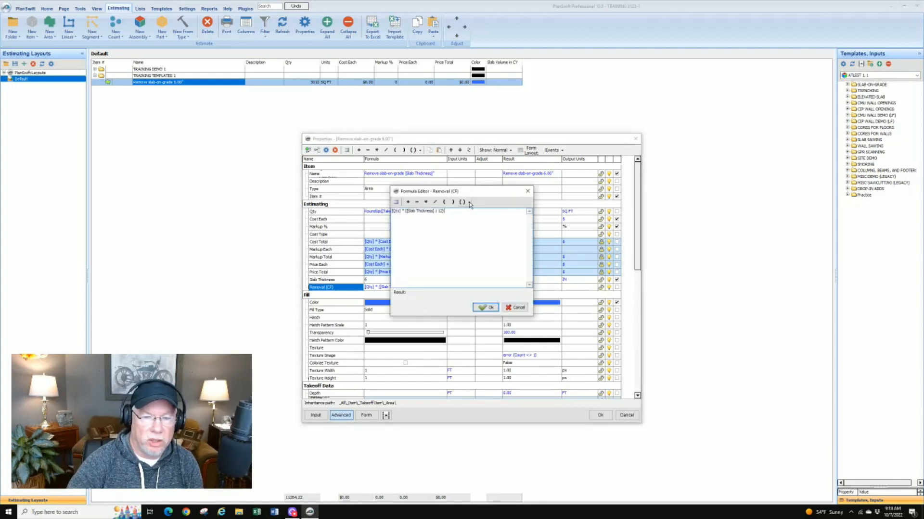
click(469, 203)
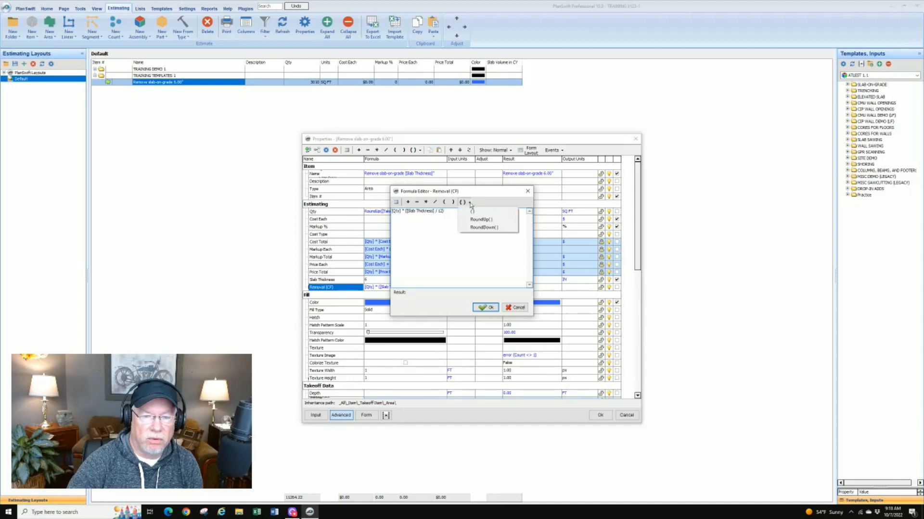
click(478, 219)
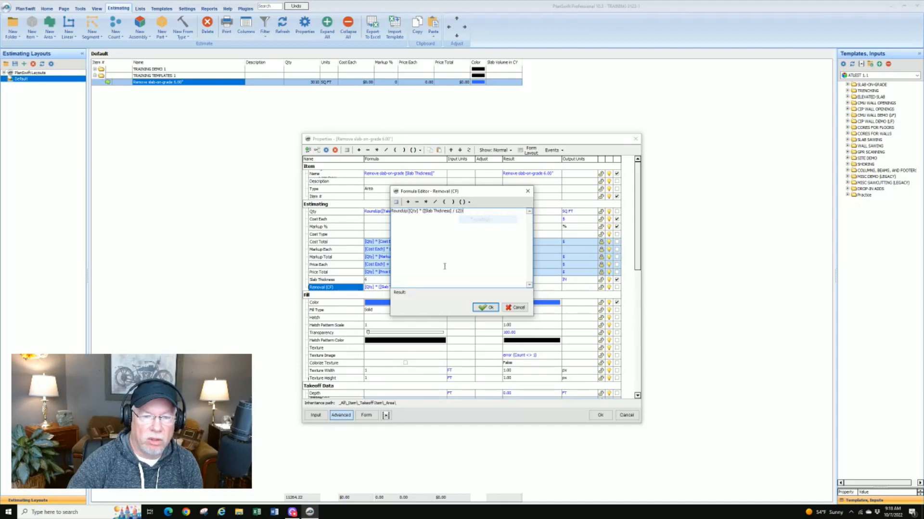
click(487, 308)
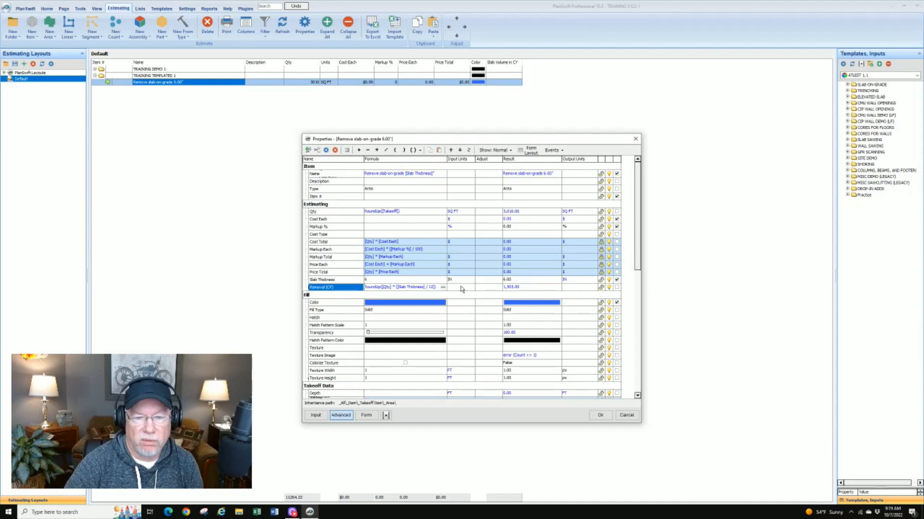
- Set the input units of Removal (CF) to CU FT and lock the property
click(472, 289)
click(471, 288)
drag(471, 303, 471, 316)
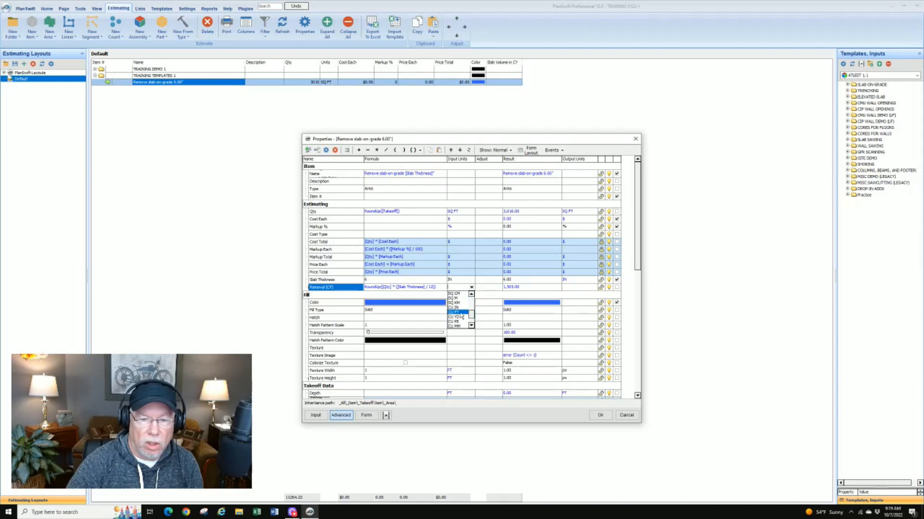
click(460, 313)
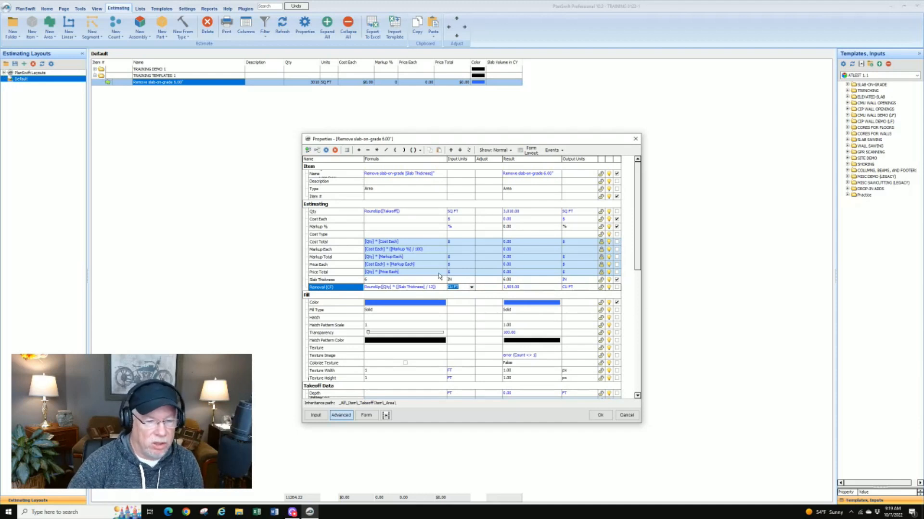
click(601, 288)
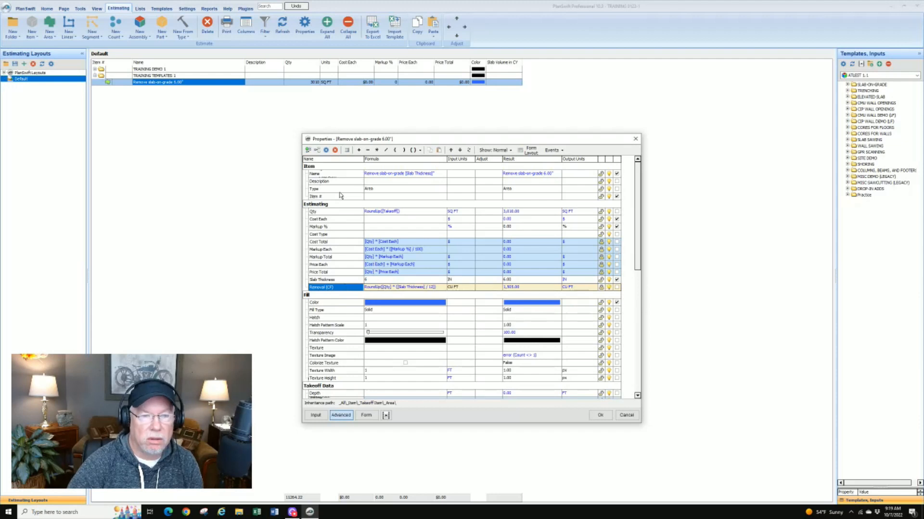
- Add a number property named "Weight (LBS)" to the Estimating group
click(308, 150)
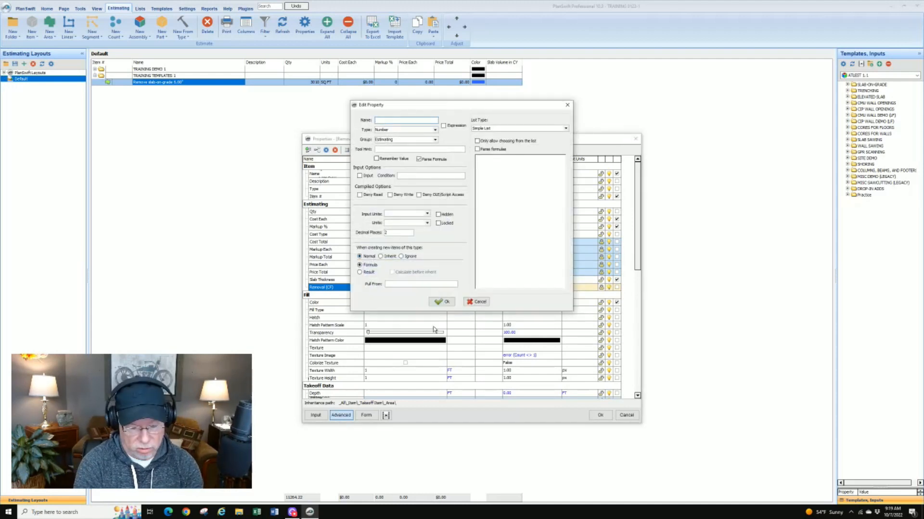
text(Weight (LBS)
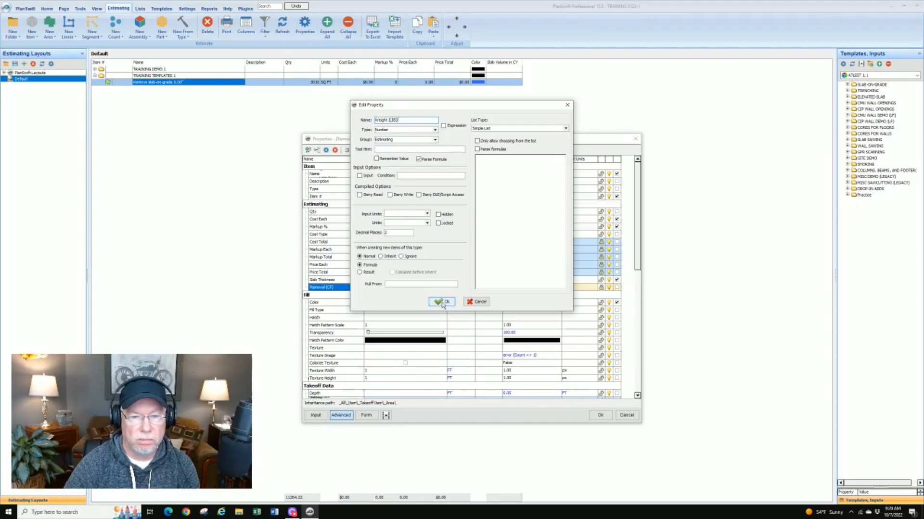
click(439, 302)
- Set the Weight (LBS) formula to the Removal (CF) property multiplied by 150 and accept it
click(380, 295)
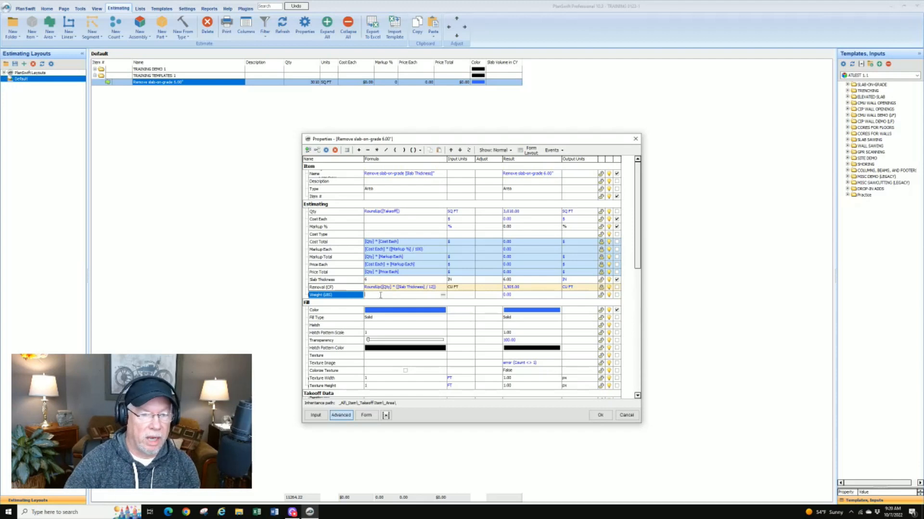
click(443, 296)
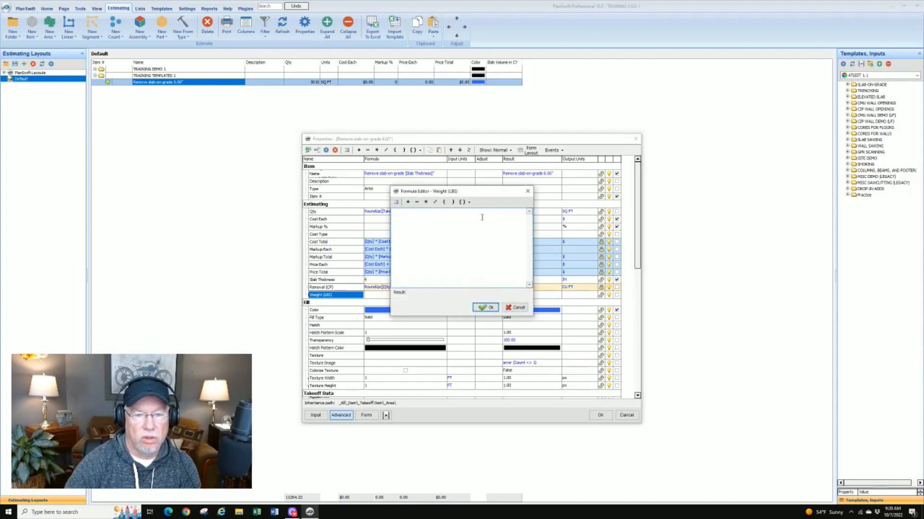
click(398, 202)
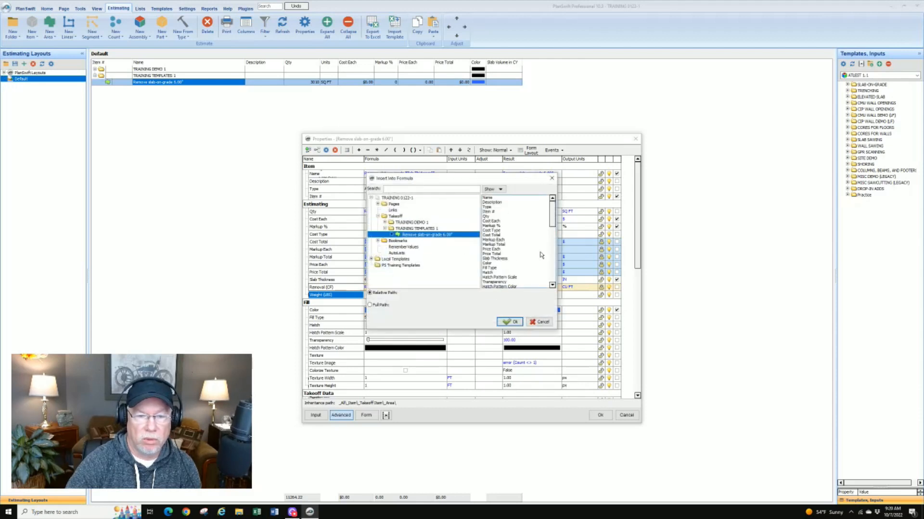
drag(552, 215, 545, 276)
scroll(545, 275, down, 1)
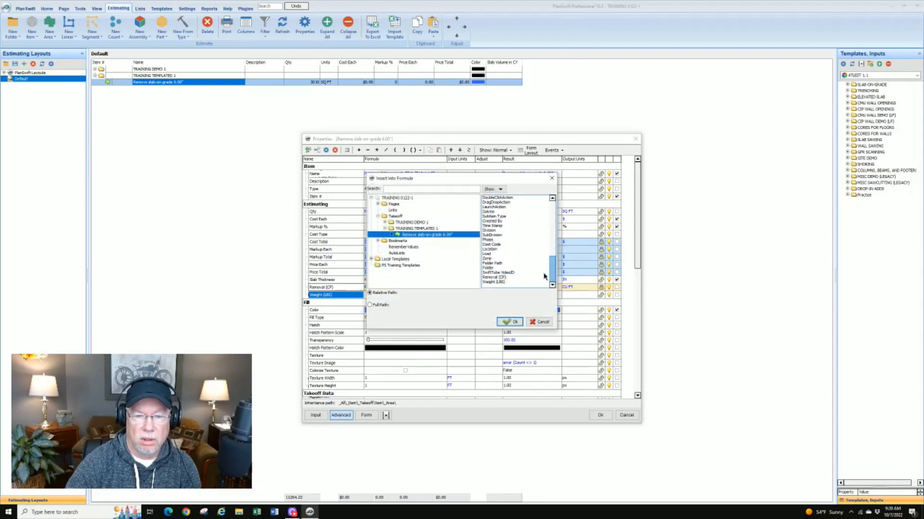
click(491, 277)
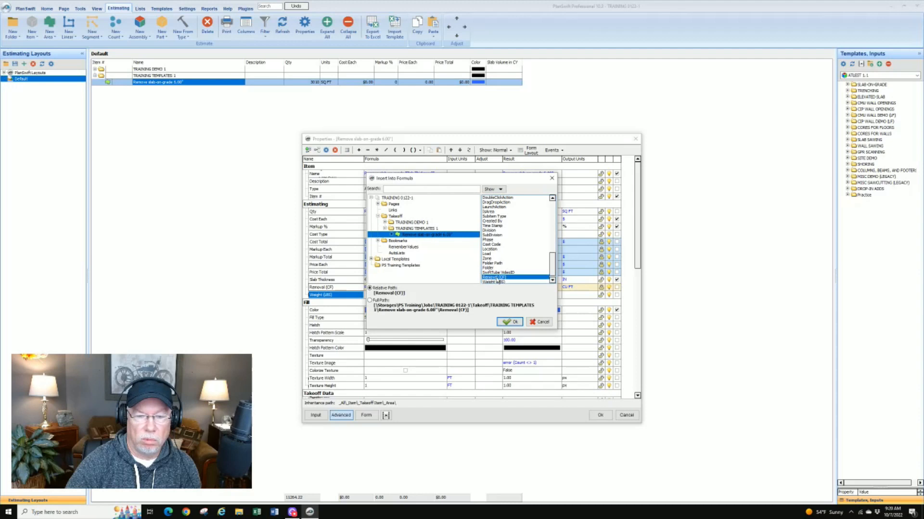
click(509, 321)
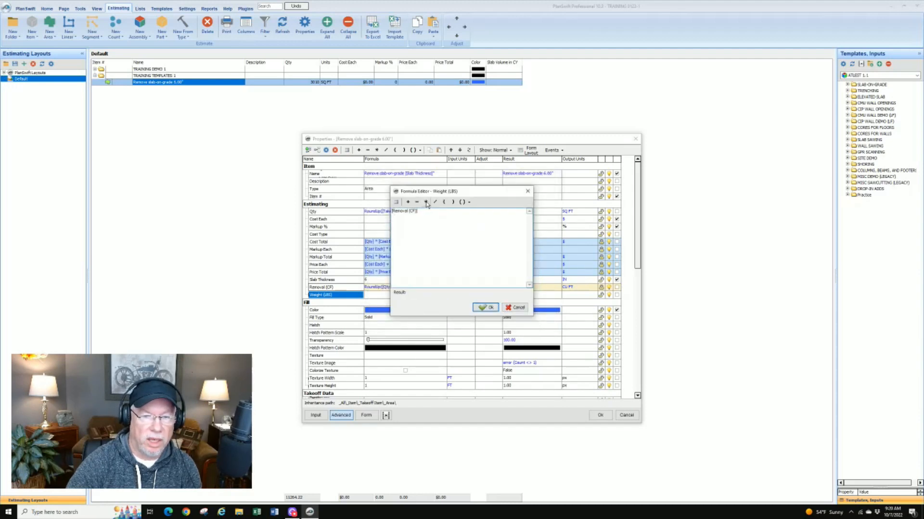
click(426, 203)
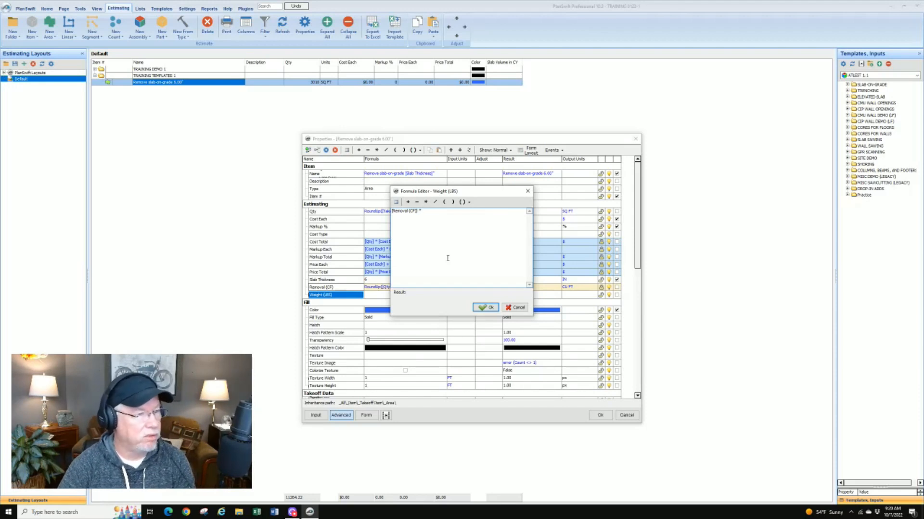
text(150)
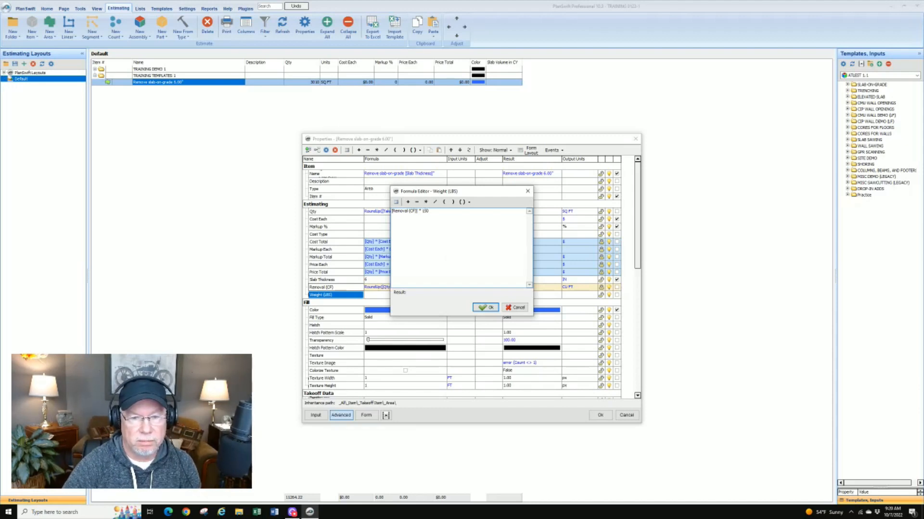
click(485, 307)
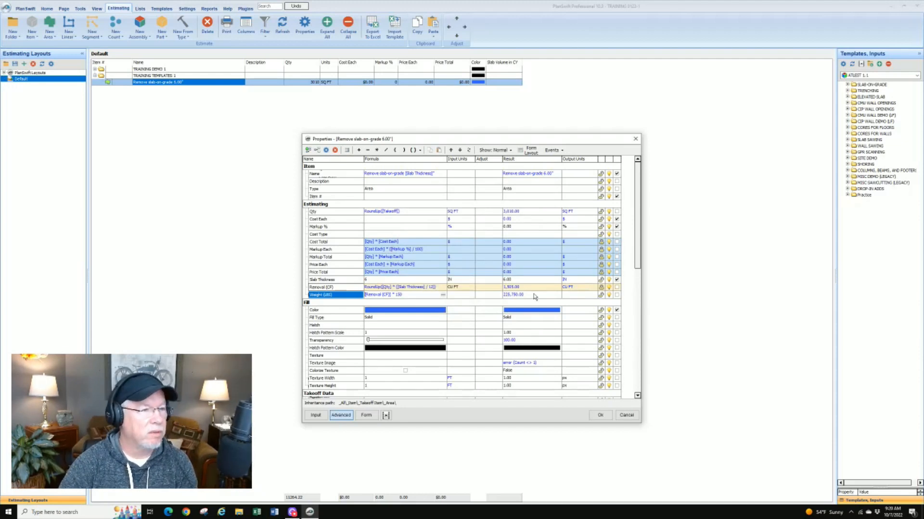
- Wrap the Weight (LBS) formula in the RoundUp function and accept it
click(442, 295)
click(468, 203)
click(481, 220)
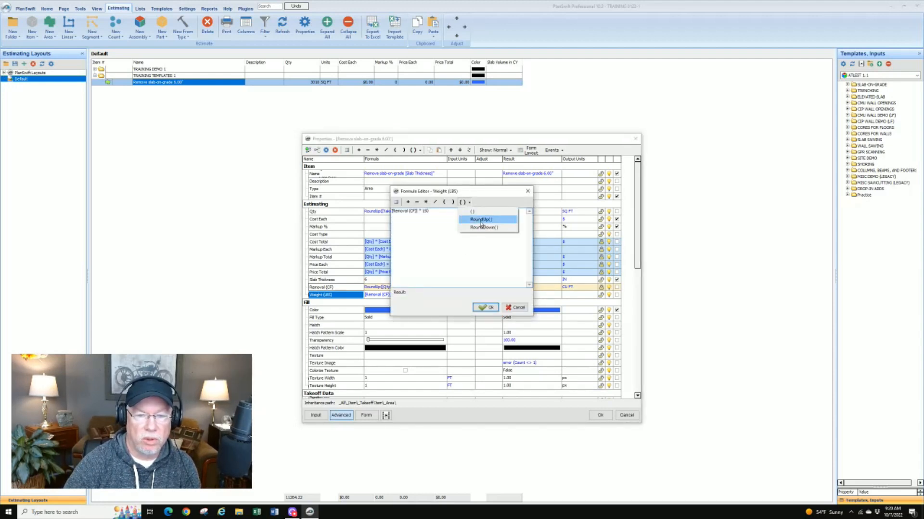
click(485, 308)
- Set the input and output units of Weight (LBS) to LBS, lock the property and accept the area's properties
click(469, 295)
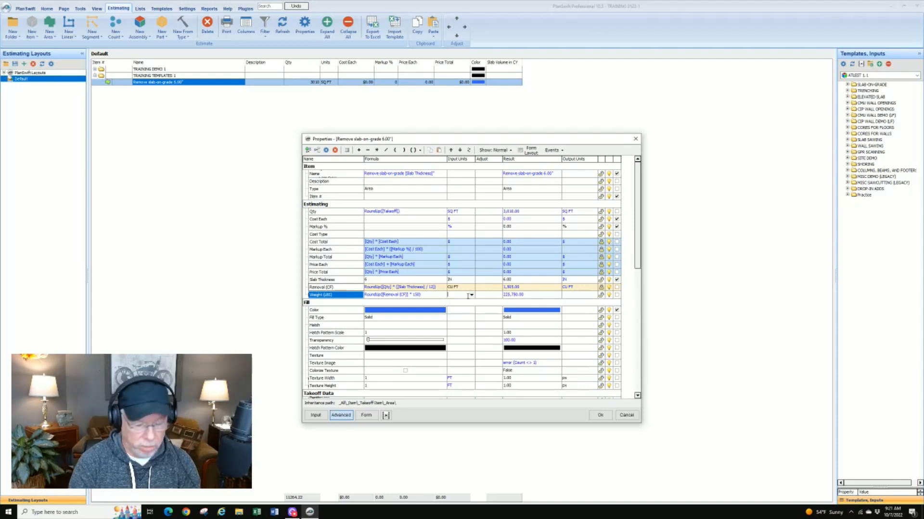
click(469, 296)
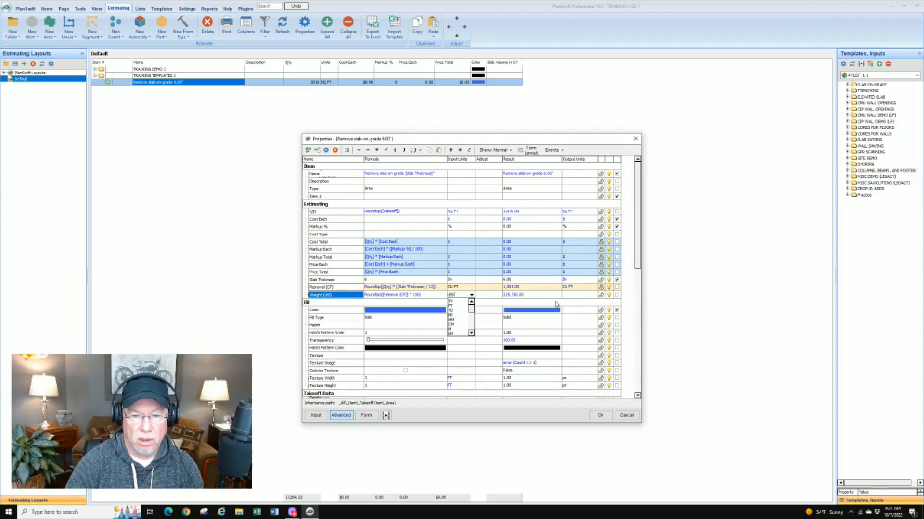
click(576, 296)
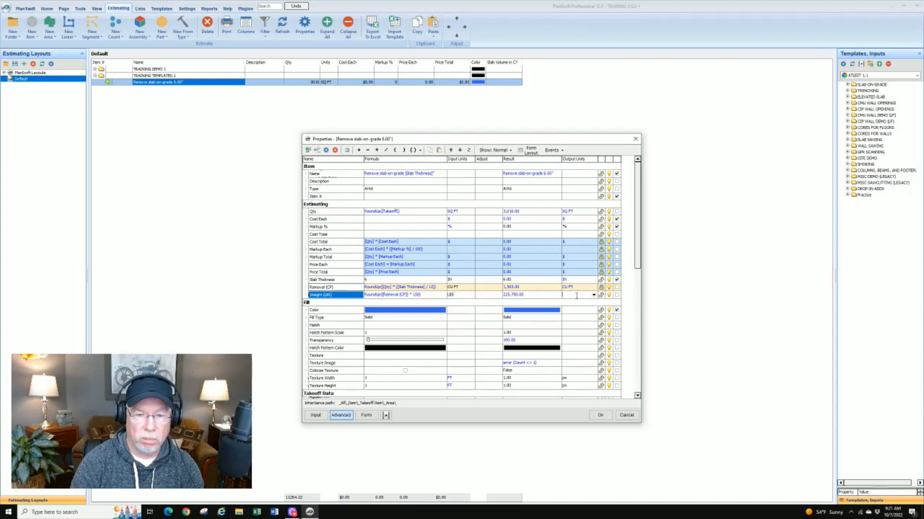
text(LBS)
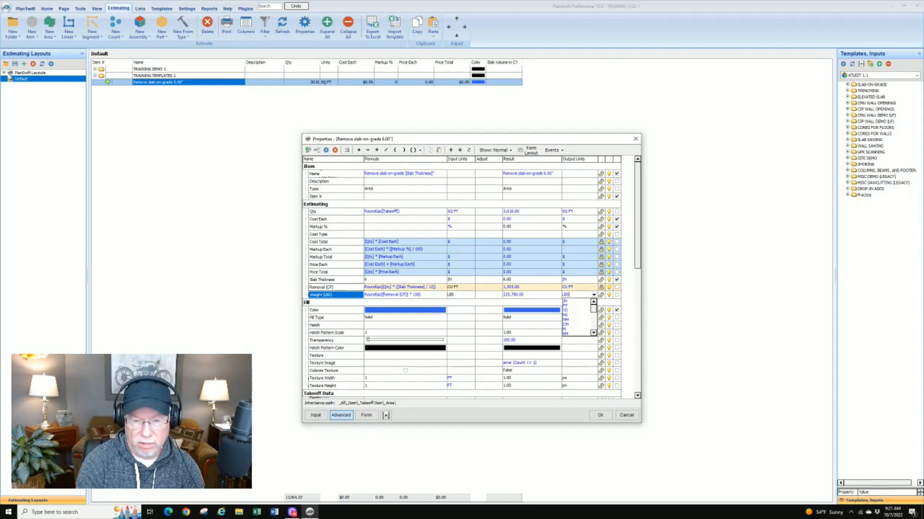
click(576, 296)
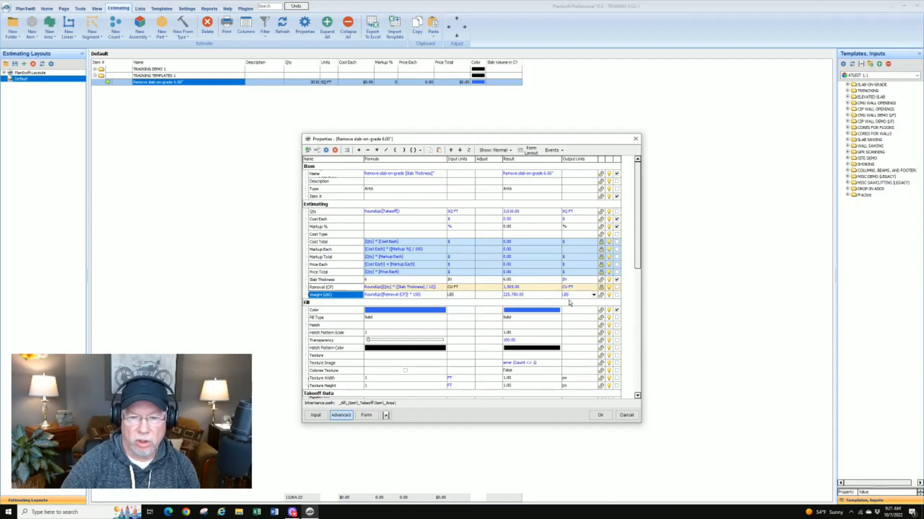
click(601, 294)
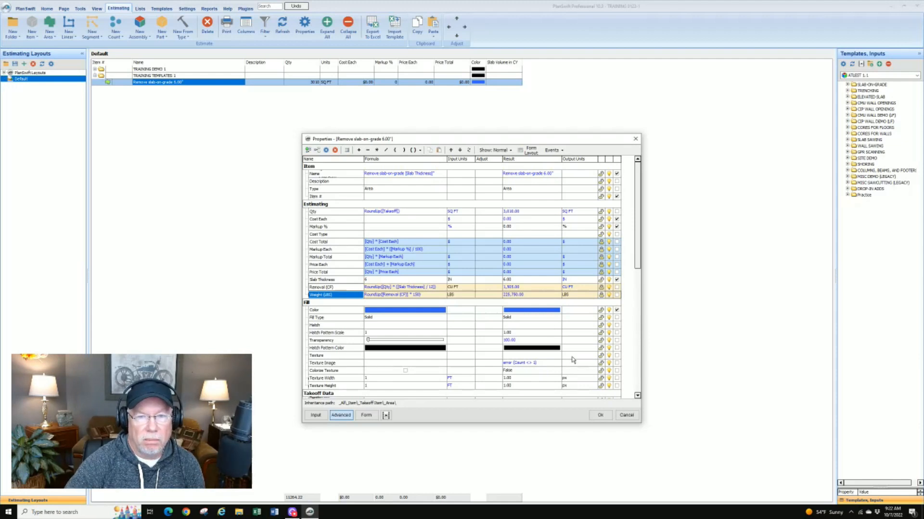
click(600, 416)
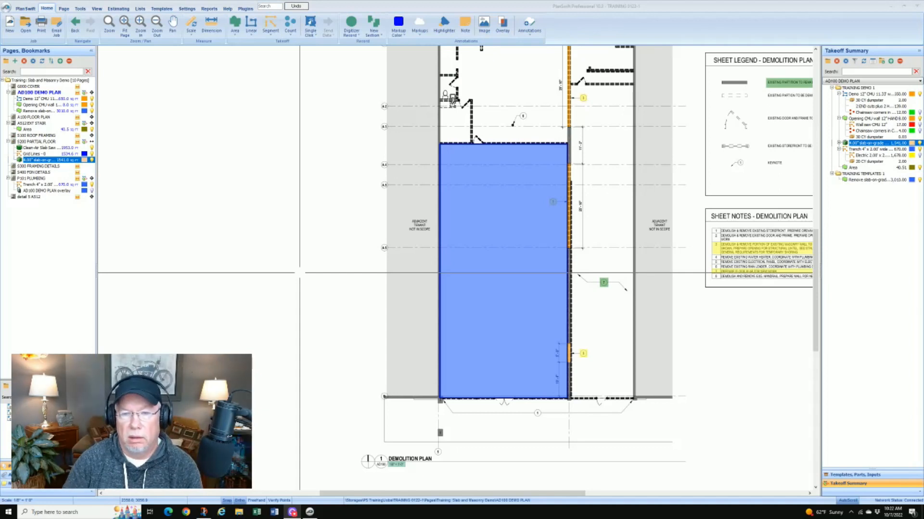
- Reopen the slab removal area's advanced properties from the plan and add a CheckBox property named "Hand Removal" to the Item group
right_click(482, 240)
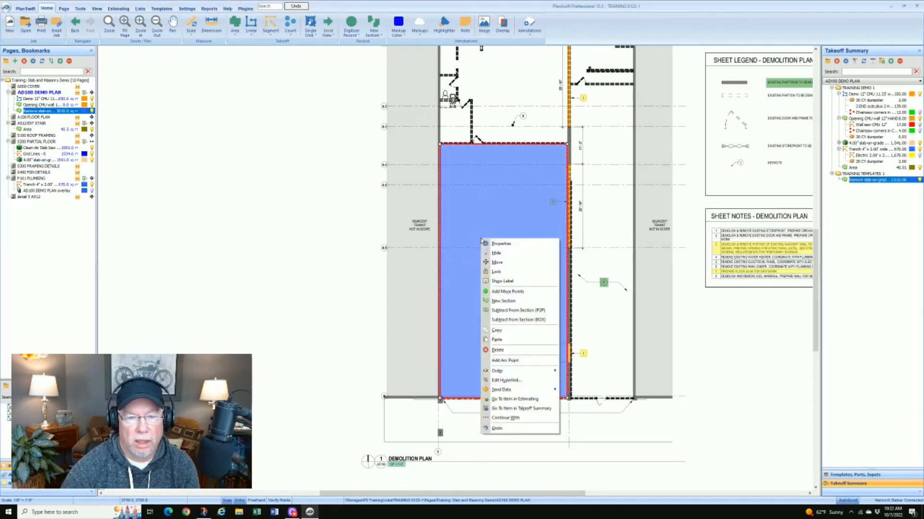
click(493, 243)
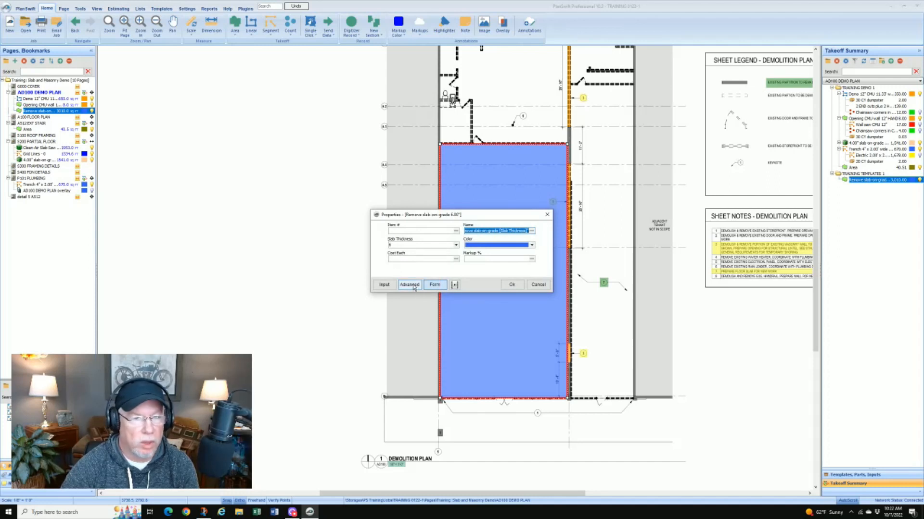
click(413, 286)
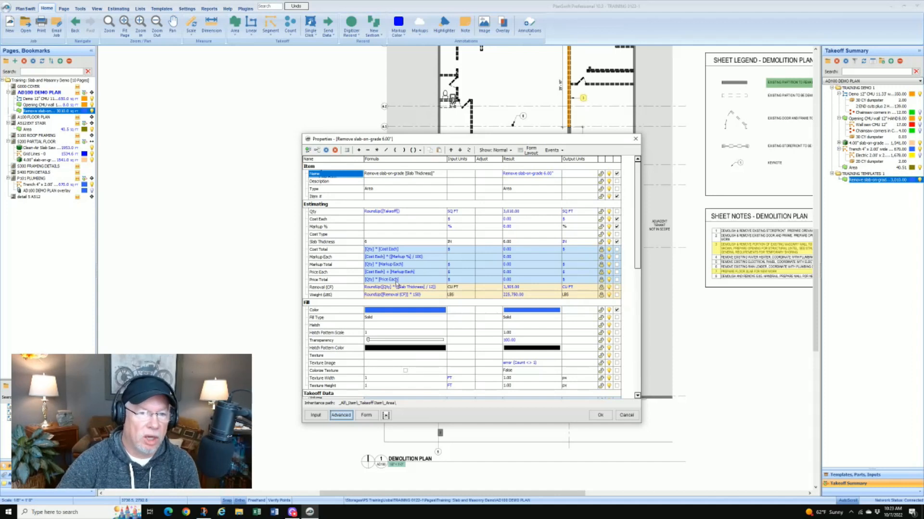
click(307, 152)
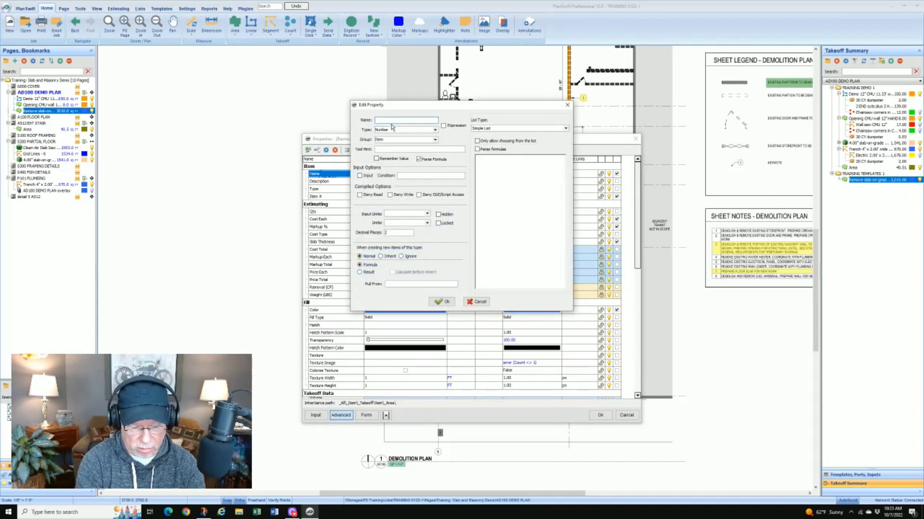
text(Hand)
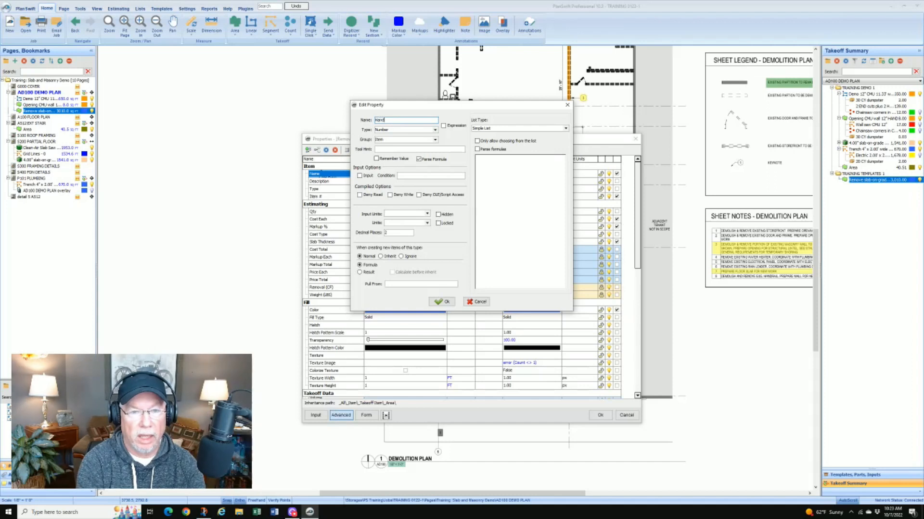
text( Removal)
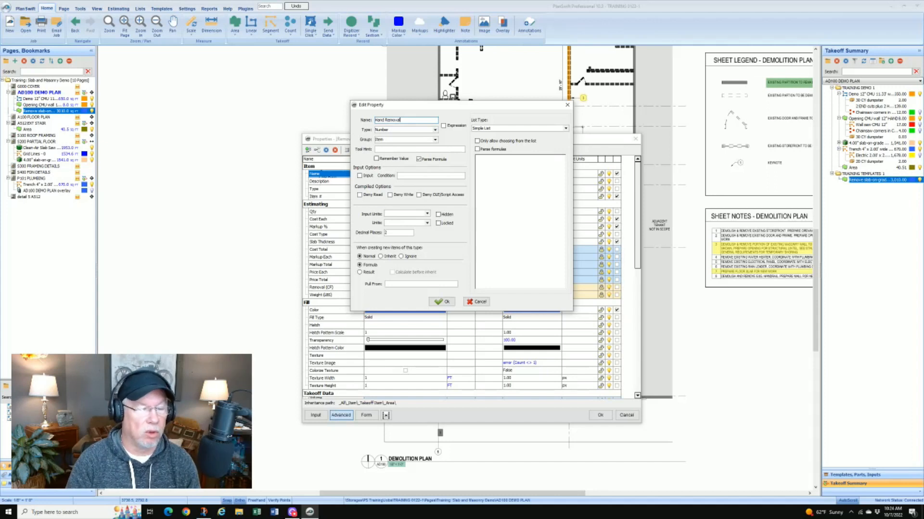
click(435, 130)
click(392, 155)
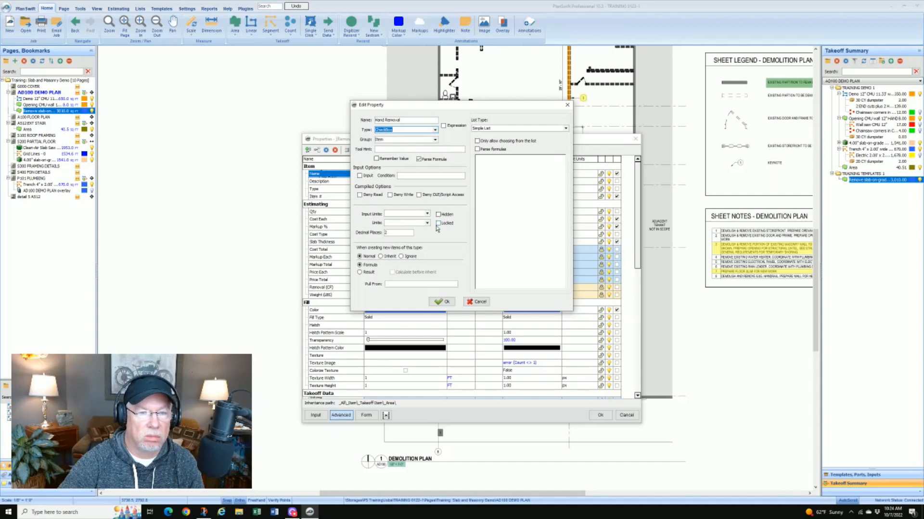
click(444, 302)
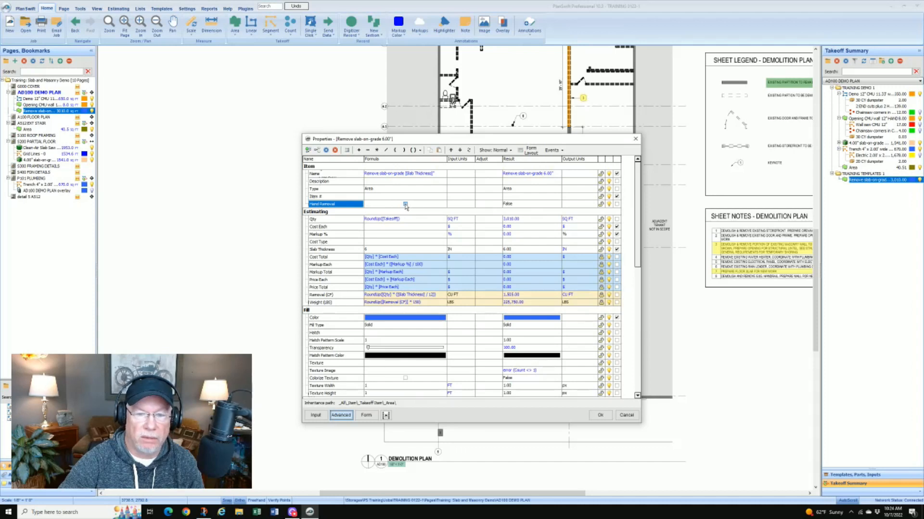
- Test the Hand Removal checkbox by switching it on and off, and accept the area's properties
click(405, 204)
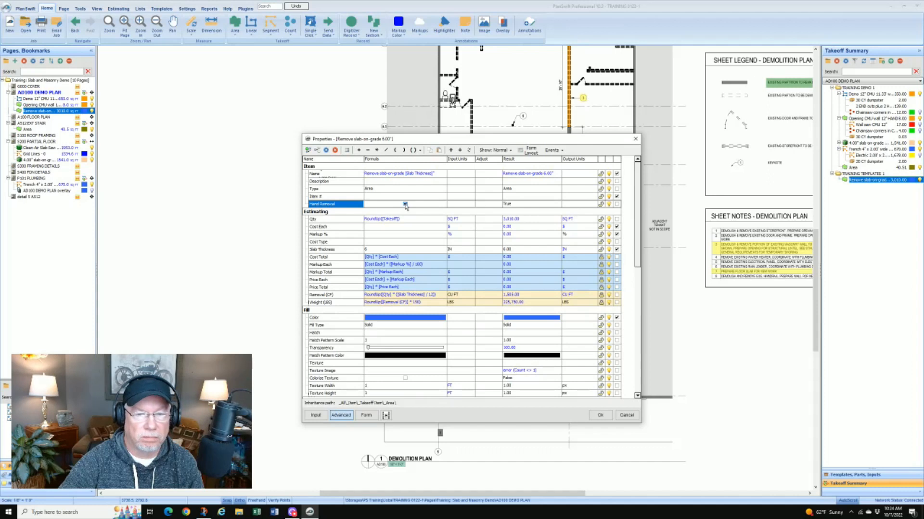
click(405, 204)
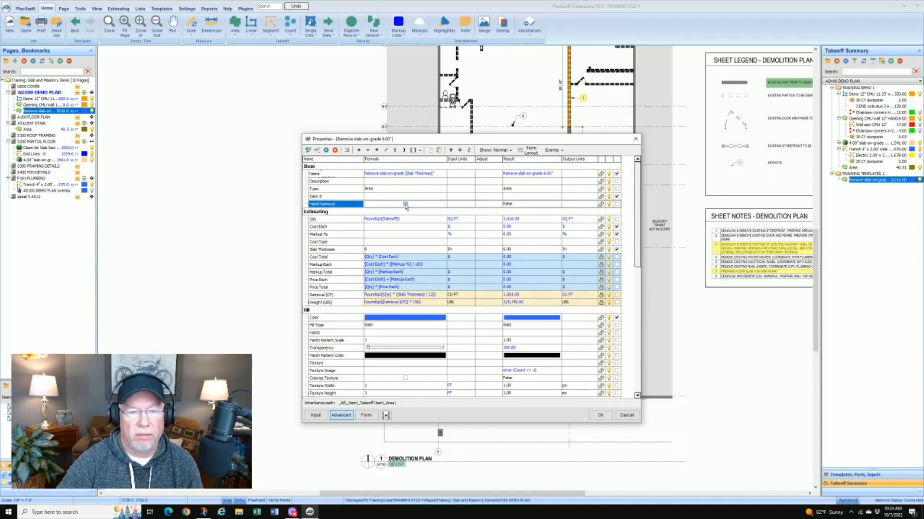
click(598, 415)
- Examine the finished 4.00" slab-on-grade item's input form, its Slab Thickness choices and its advanced property list
click(856, 144)
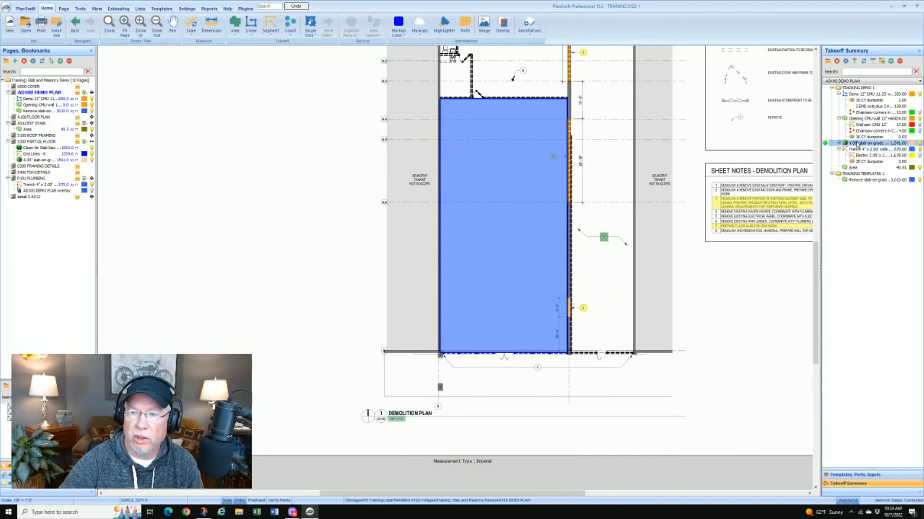
right_click(856, 143)
click(873, 147)
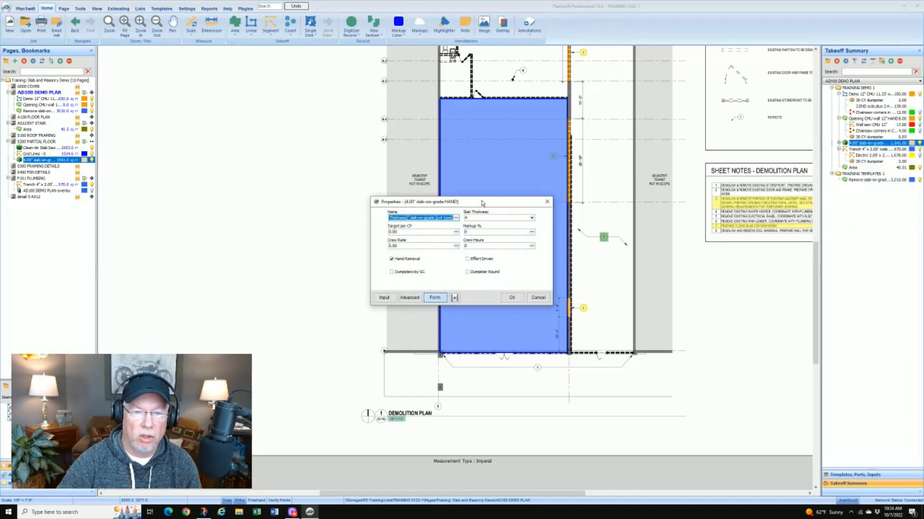
drag(482, 203, 452, 195)
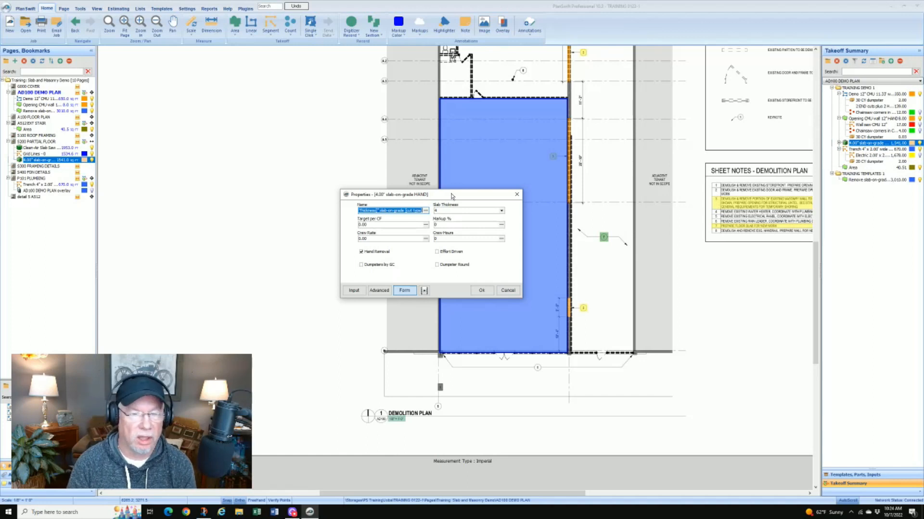
click(388, 210)
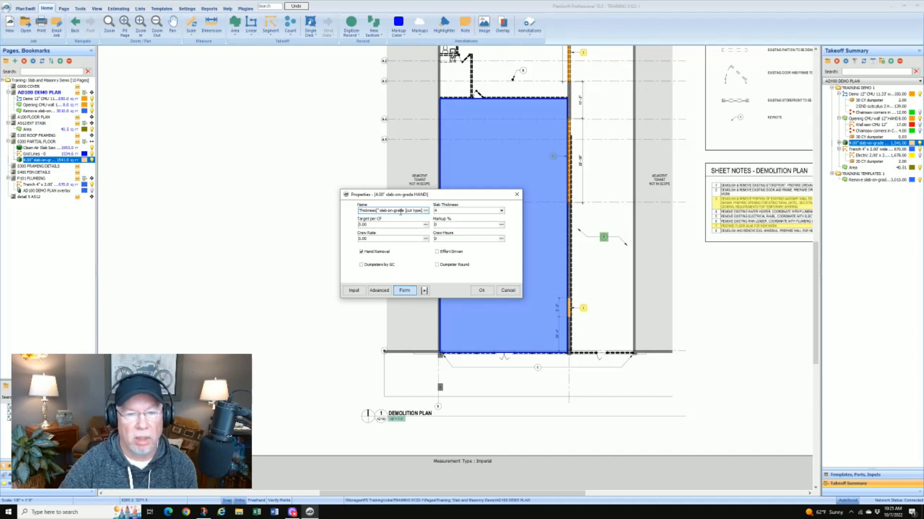
click(502, 211)
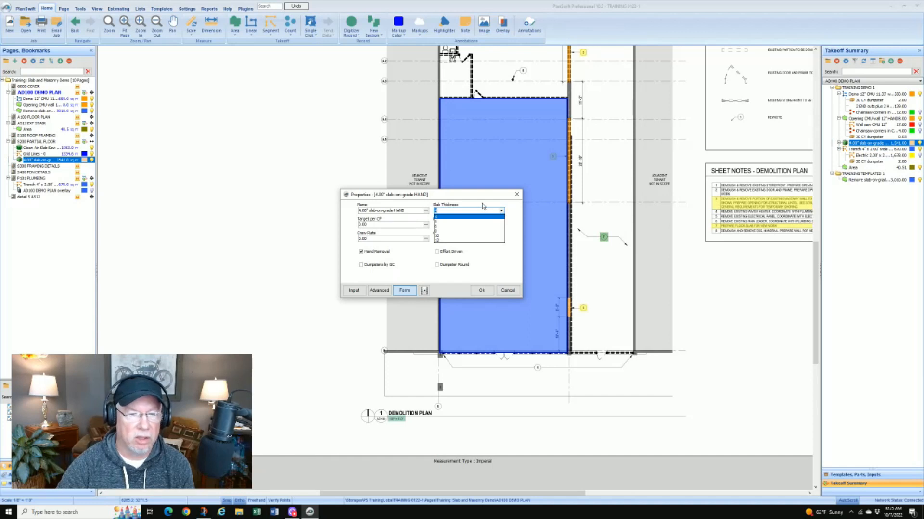
click(482, 206)
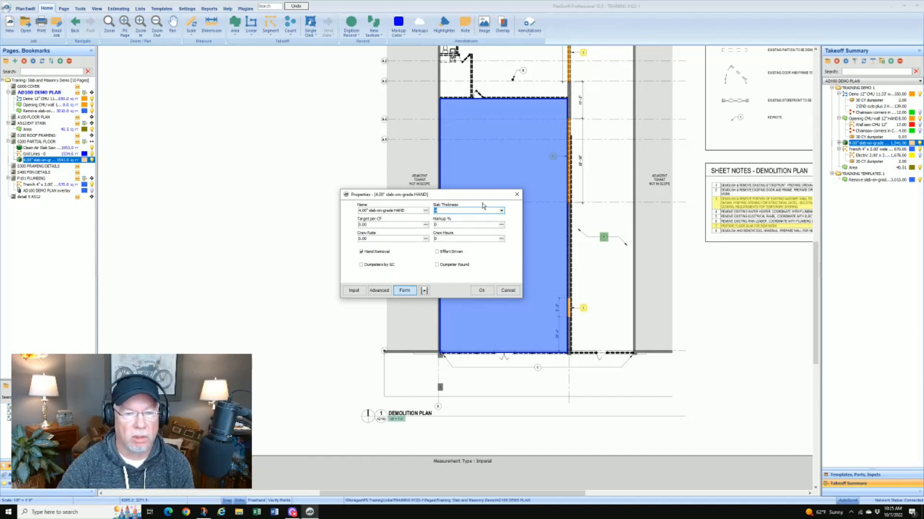
click(386, 225)
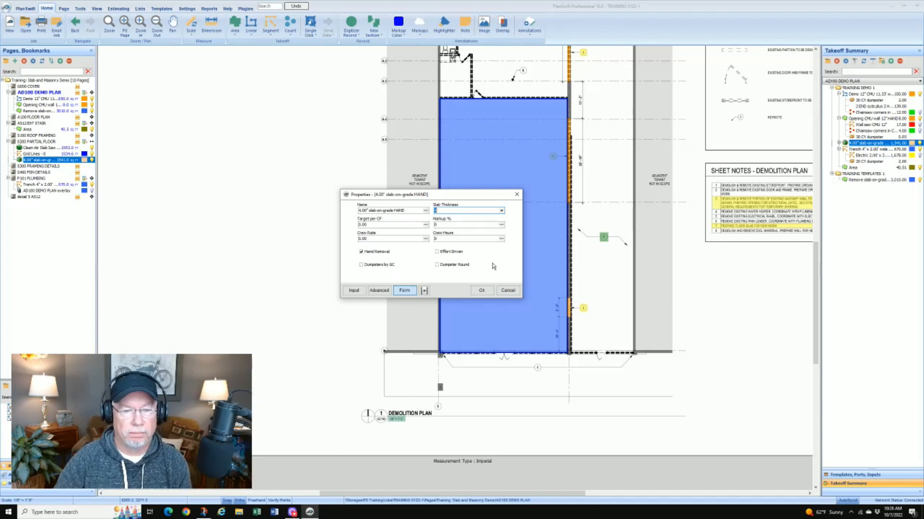
click(376, 291)
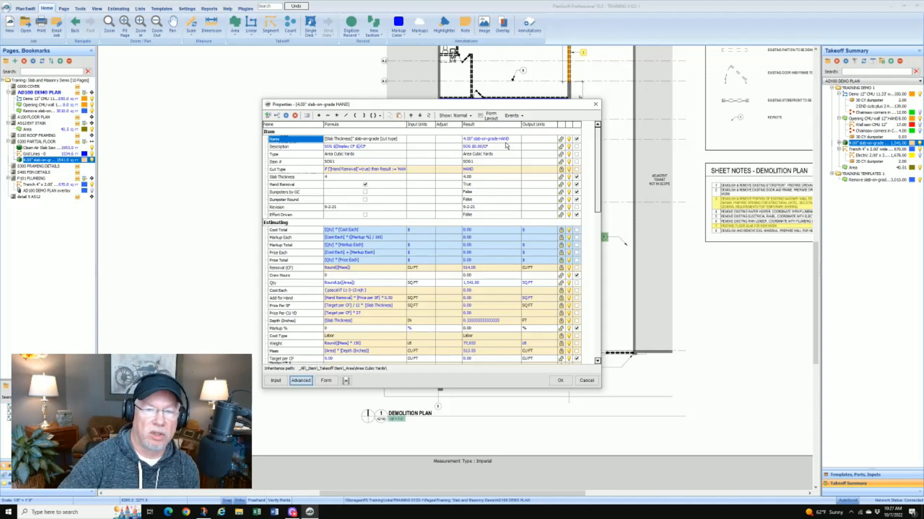
- Switch Hand Removal off and back on to test how it drives the item's name and Cut Type
click(366, 184)
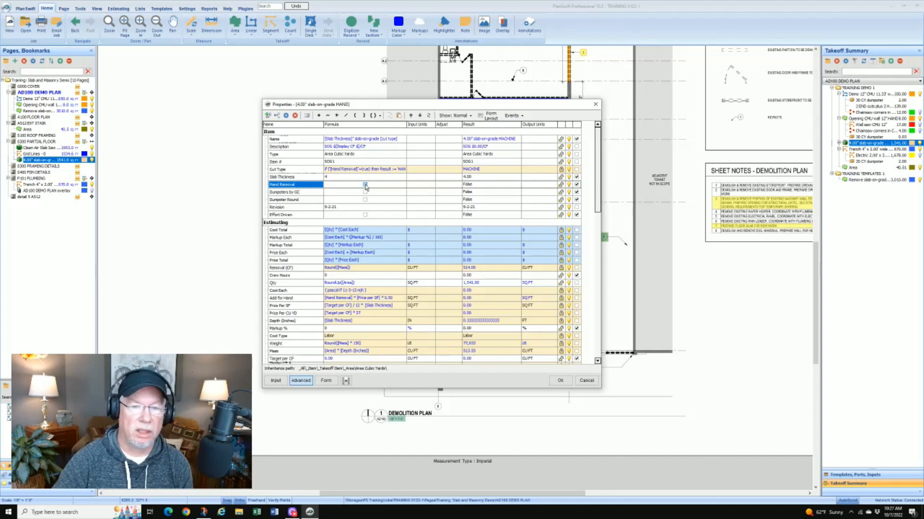
click(365, 184)
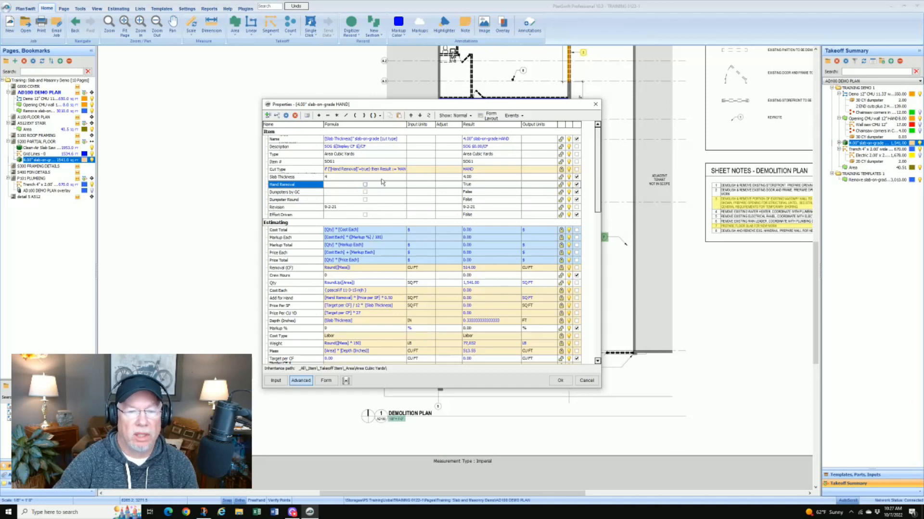
click(560, 171)
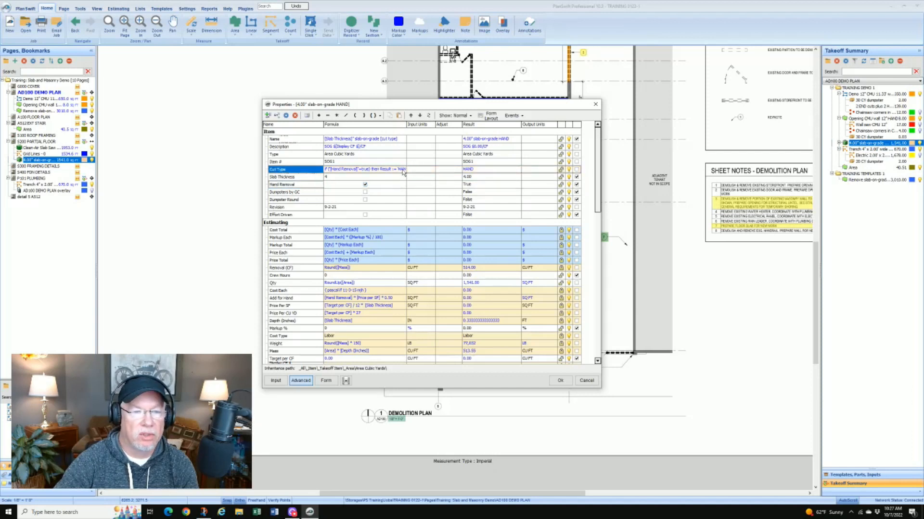
- Examine the Cut Type property's definition, switching its Expression option off and back on, and accept it
double_click(296, 170)
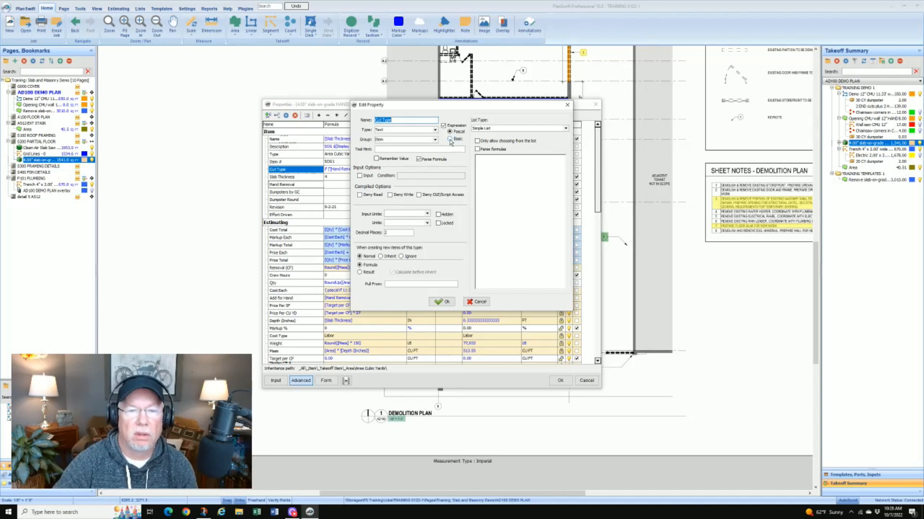
click(443, 126)
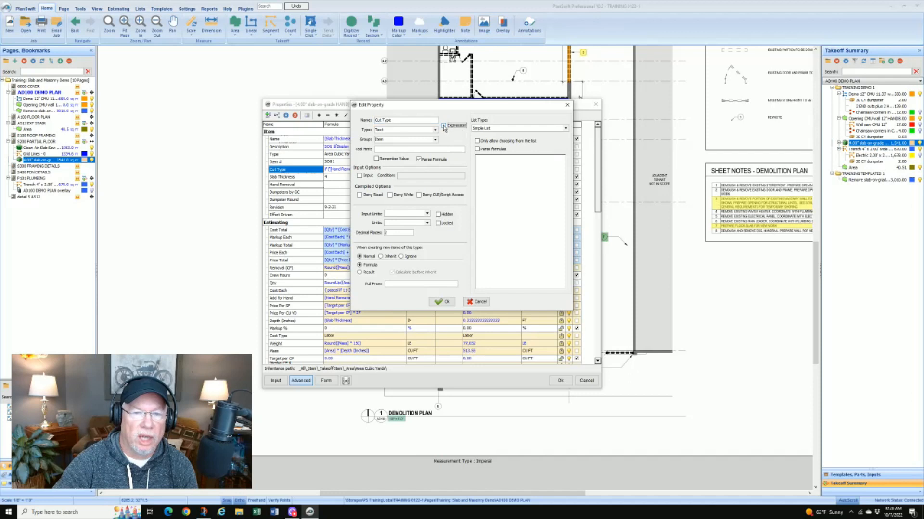
click(443, 126)
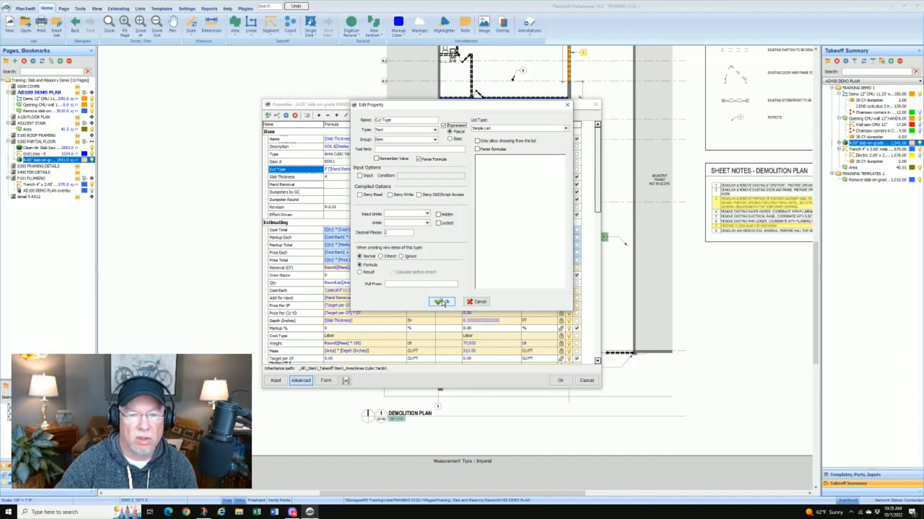
click(442, 302)
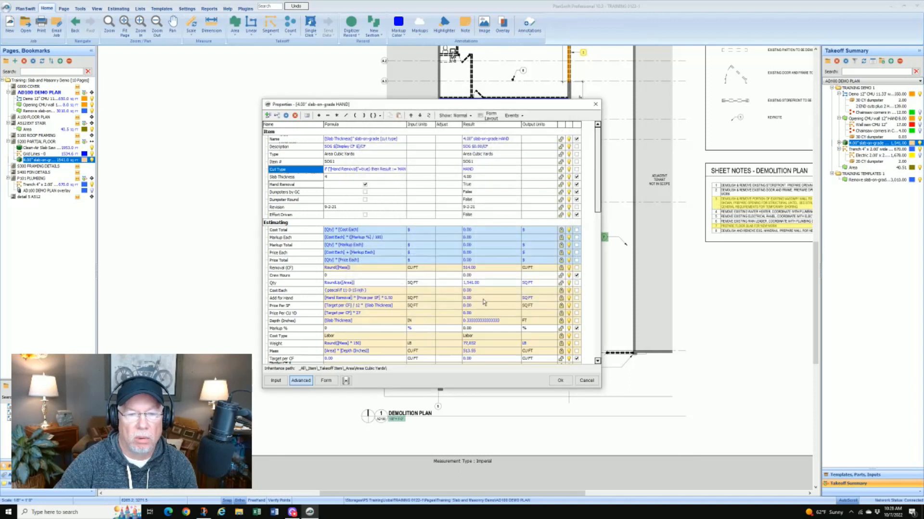
- Open the Cut Type formula for editing and compare it with the enlarged capture in Snip & Sketch
double_click(403, 170)
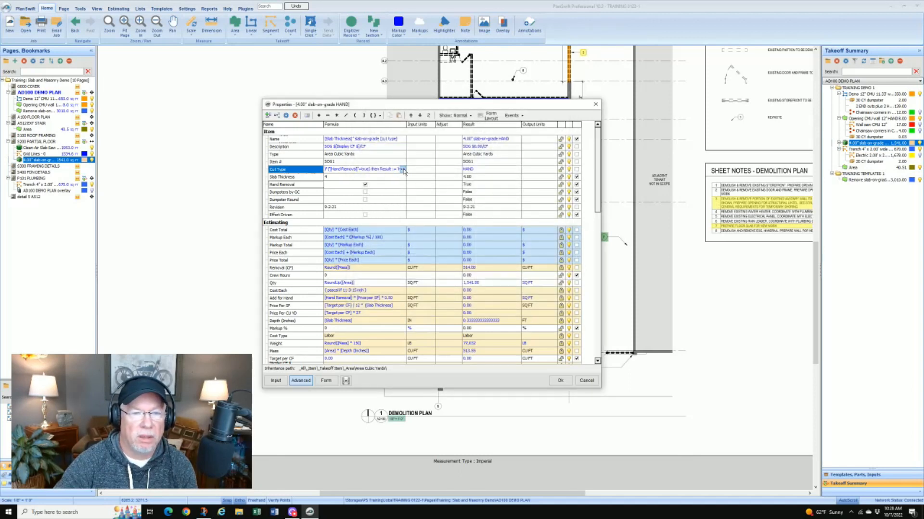
click(404, 169)
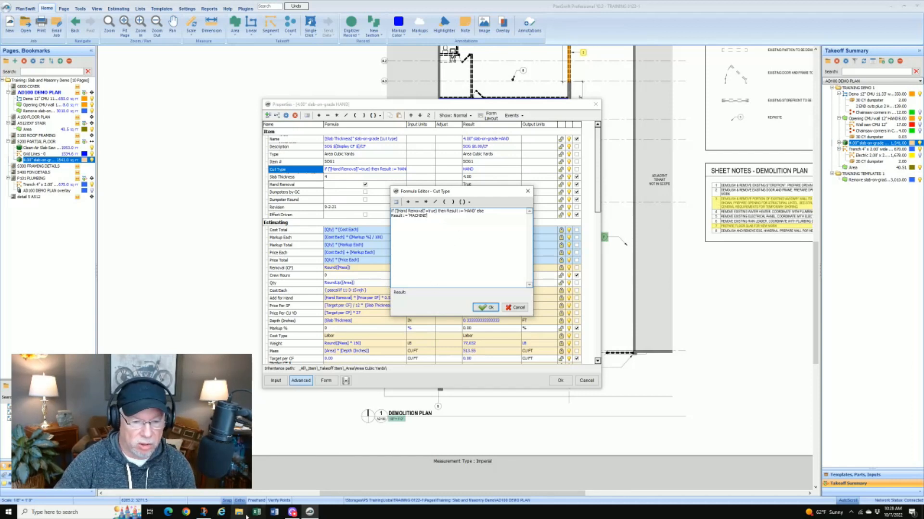
click(204, 512)
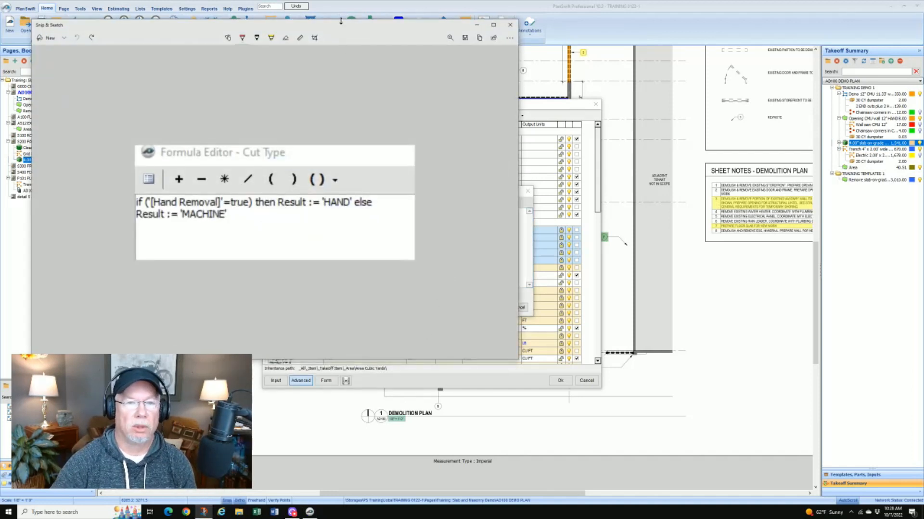
drag(337, 27, 481, 38)
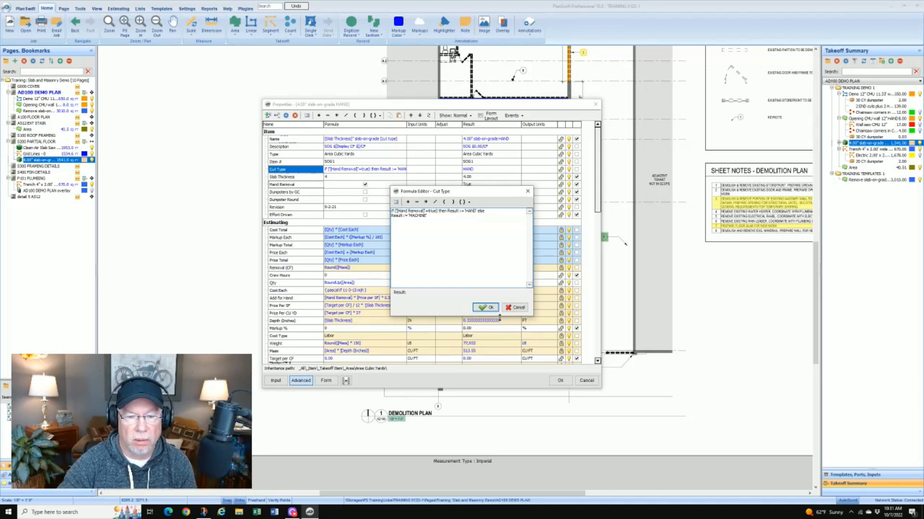
- Set the Cut Type formula to if ('[Hand Removal]'=true) then Result := 'HAND' else Result := 'MACHINE' and accept it
click(486, 308)
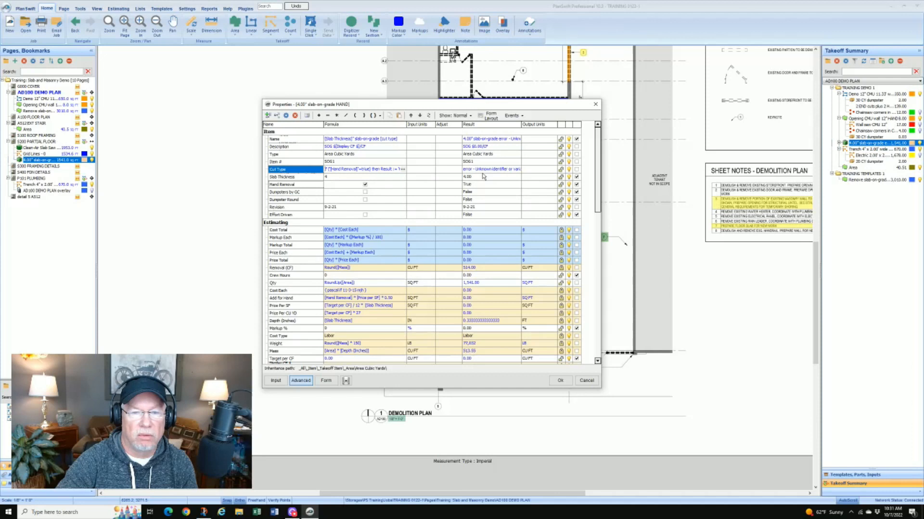
click(402, 169)
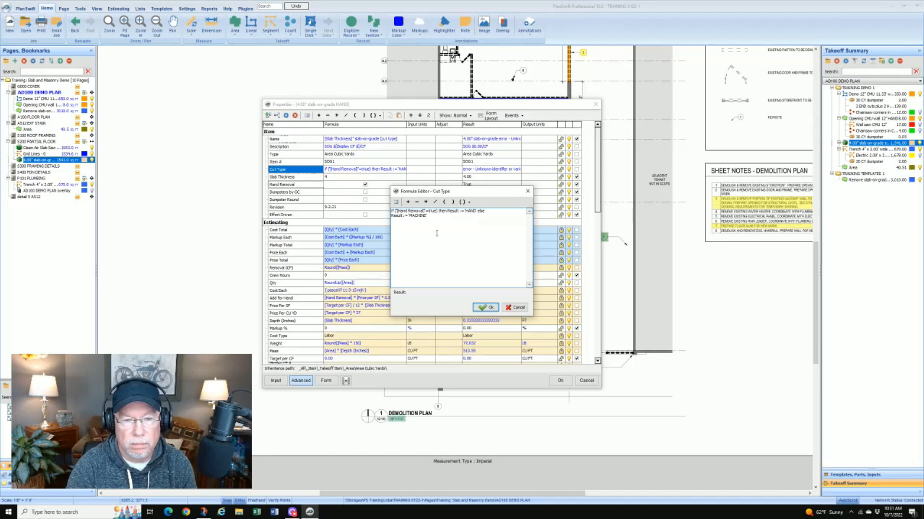
click(487, 309)
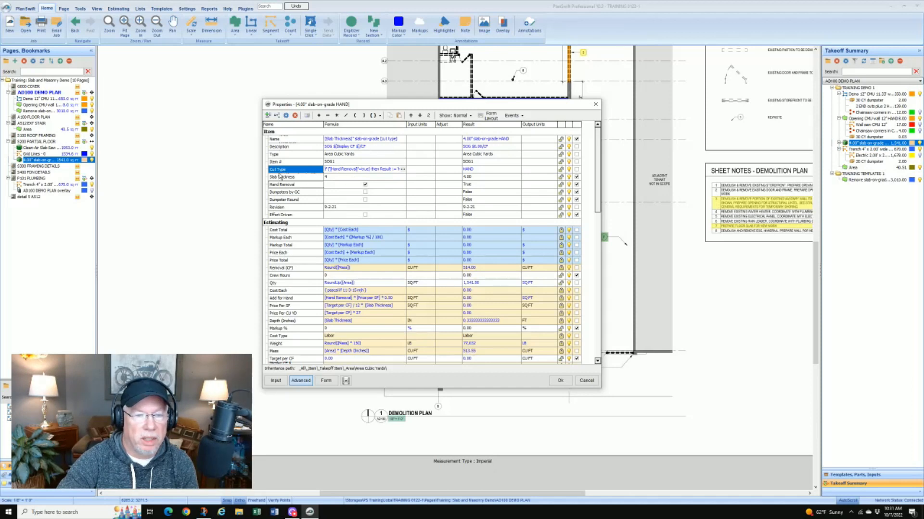
- Examine the item's Name formula, the Cut Type formula capture and the Cost Each row, and accept the properties
click(402, 141)
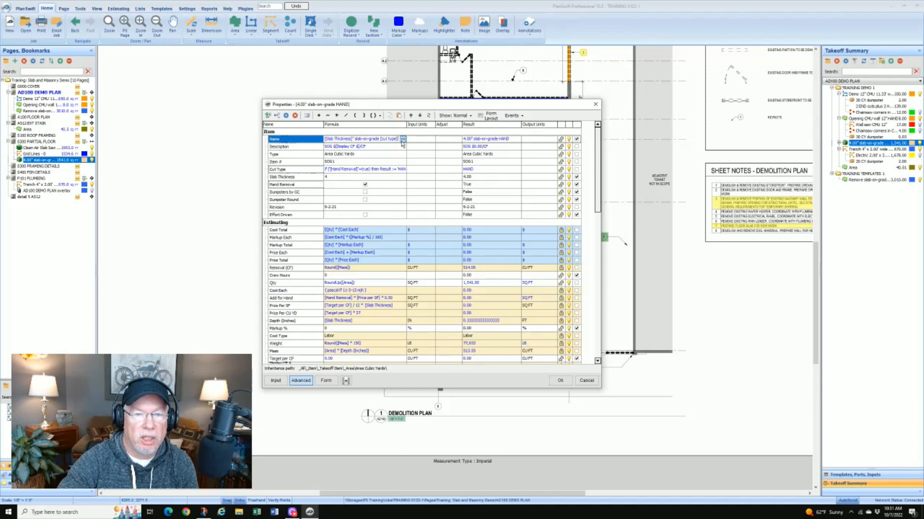
click(403, 140)
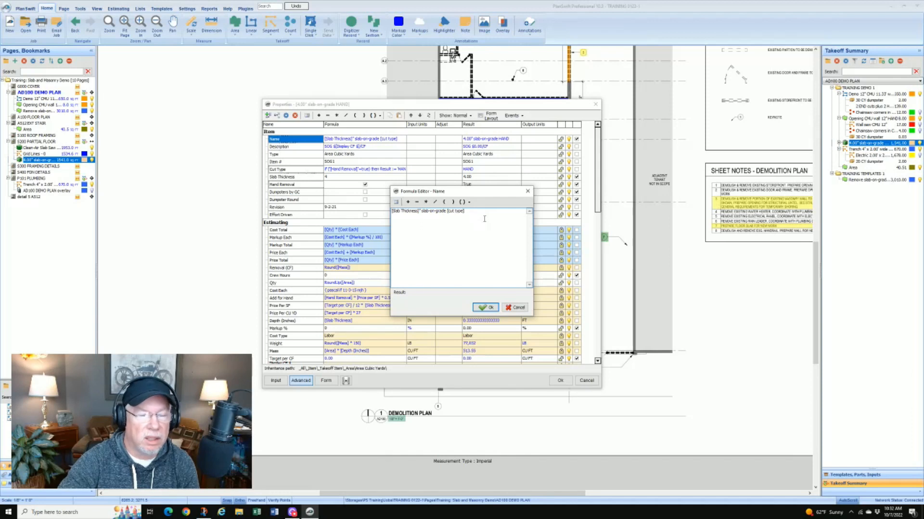
click(486, 308)
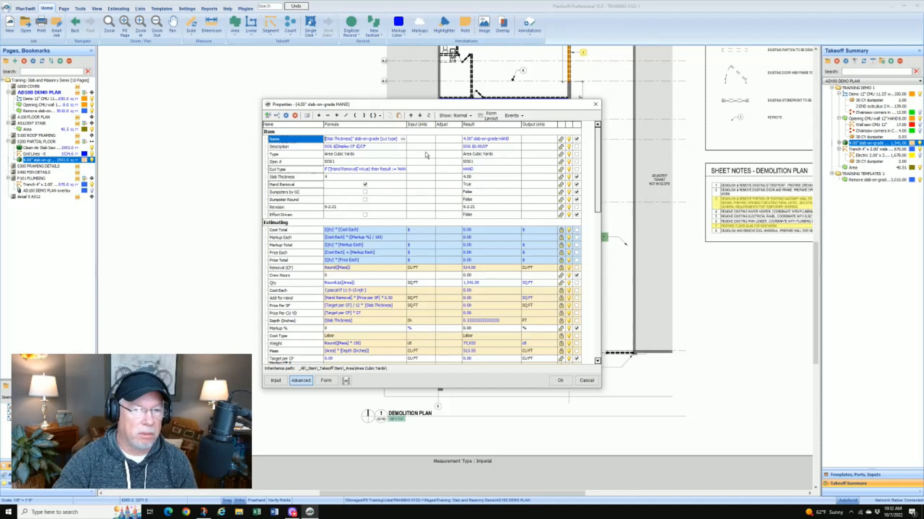
click(218, 514)
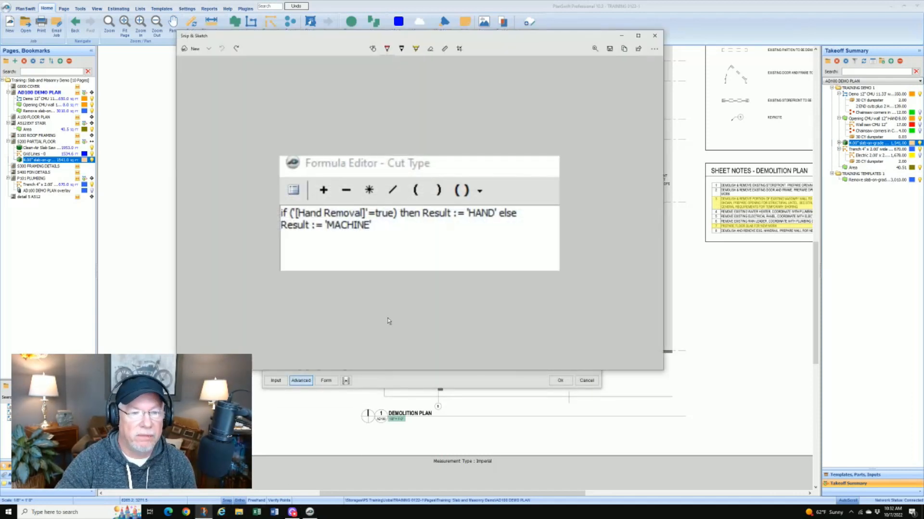
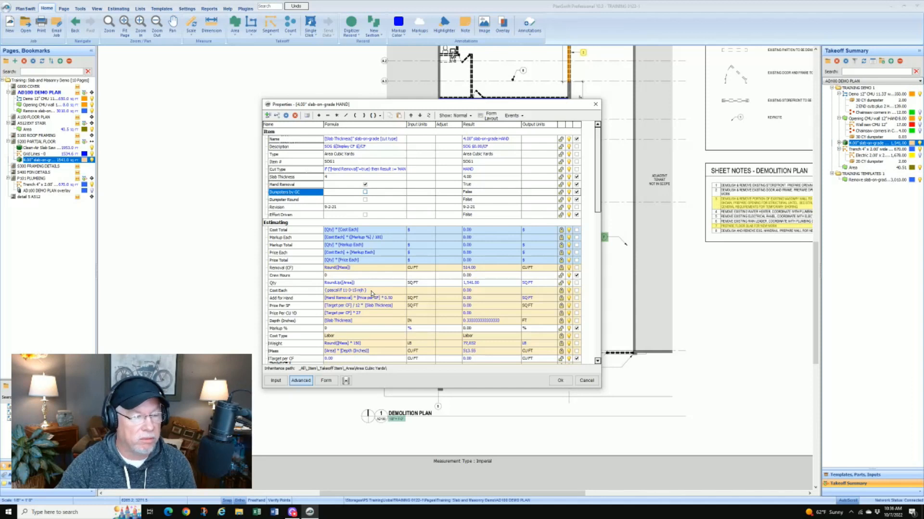
click(562, 292)
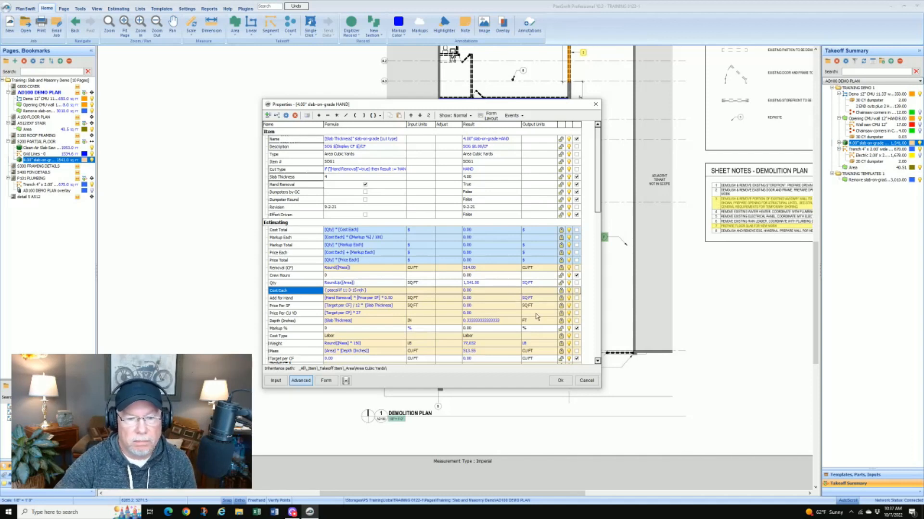
click(560, 381)
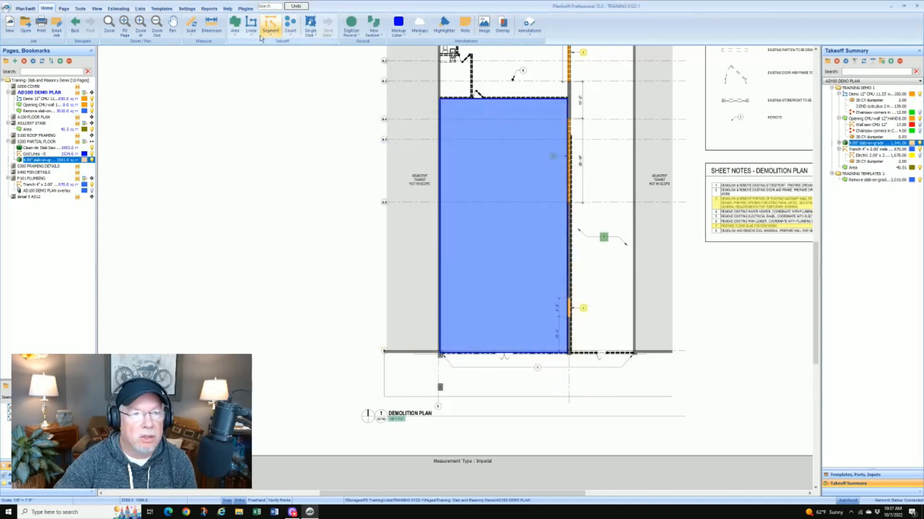
- Examine the Remove slab-on-grade item's advanced properties and form layout from the estimate, and accept the properties
click(118, 8)
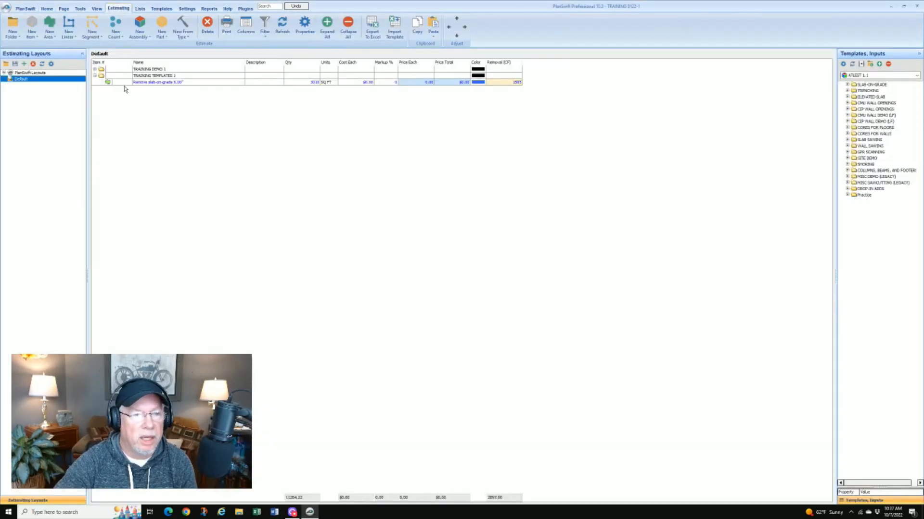
click(204, 82)
right_click(205, 83)
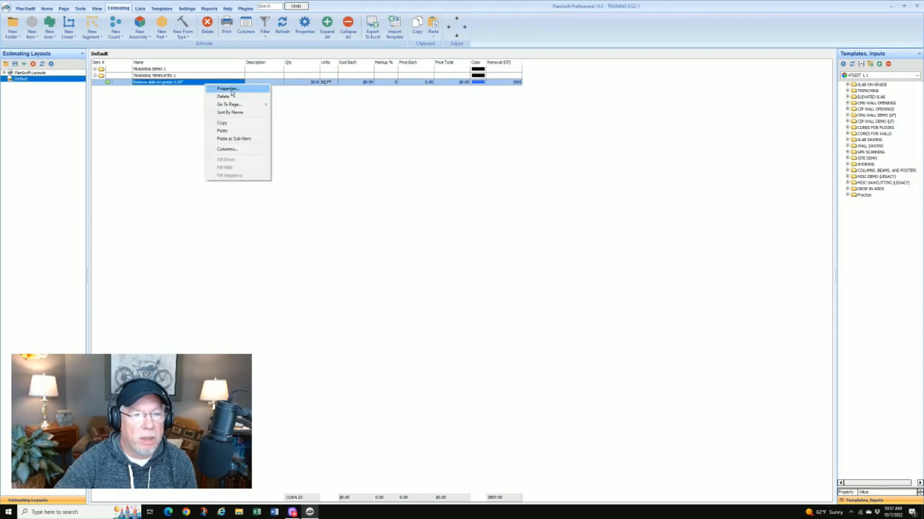
click(224, 88)
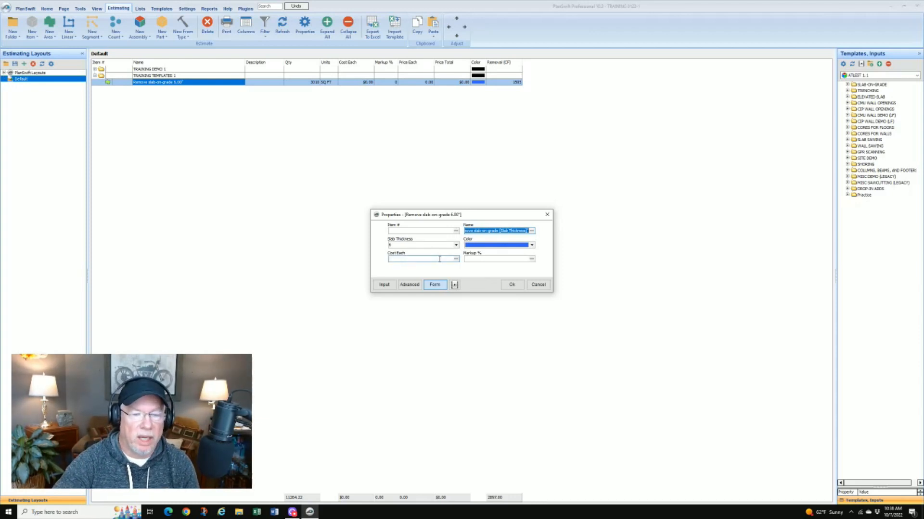
click(409, 285)
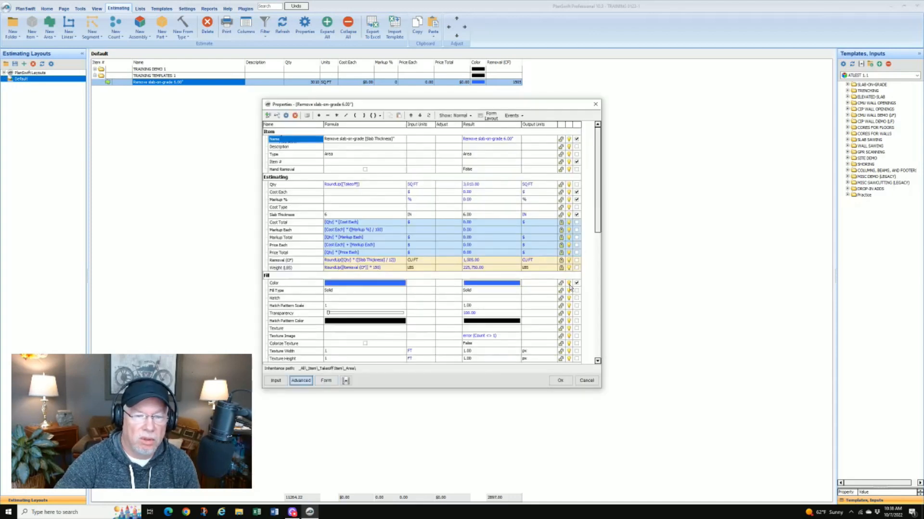
click(490, 116)
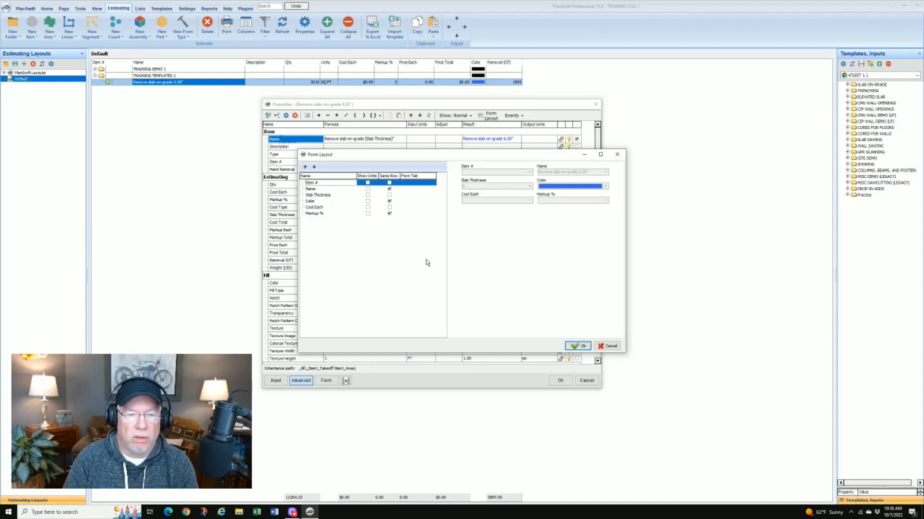
click(607, 347)
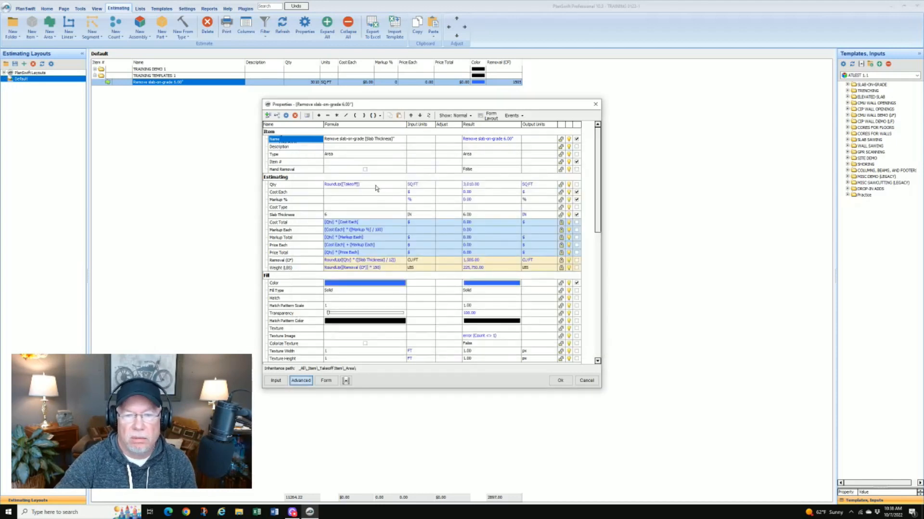
scroll(377, 242, down, 2)
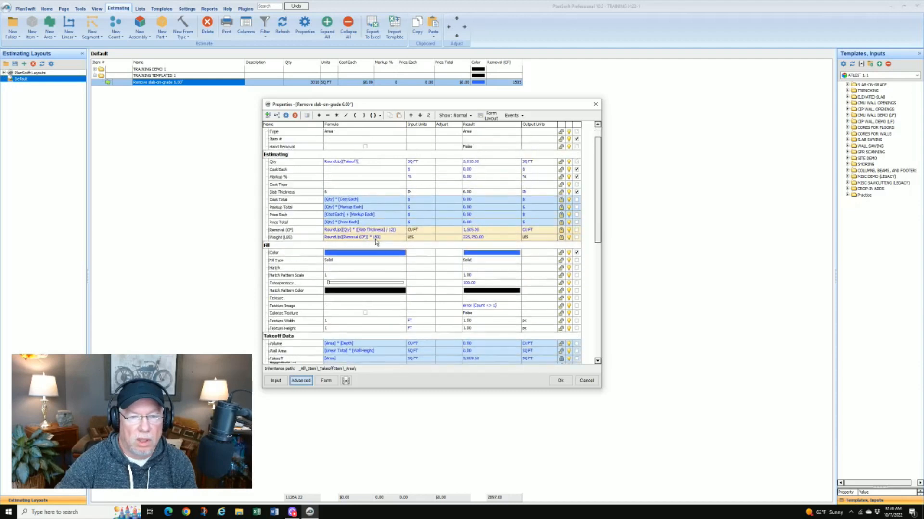
scroll(377, 242, up, 2)
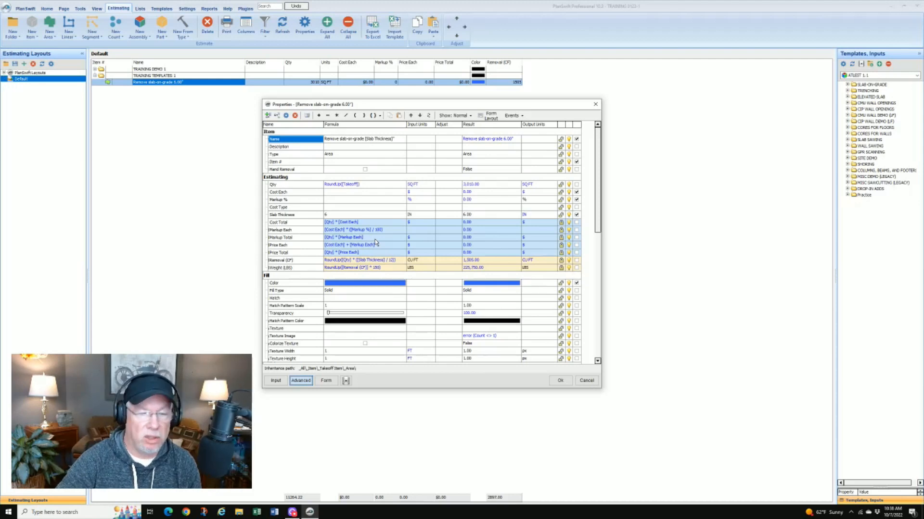
click(561, 381)
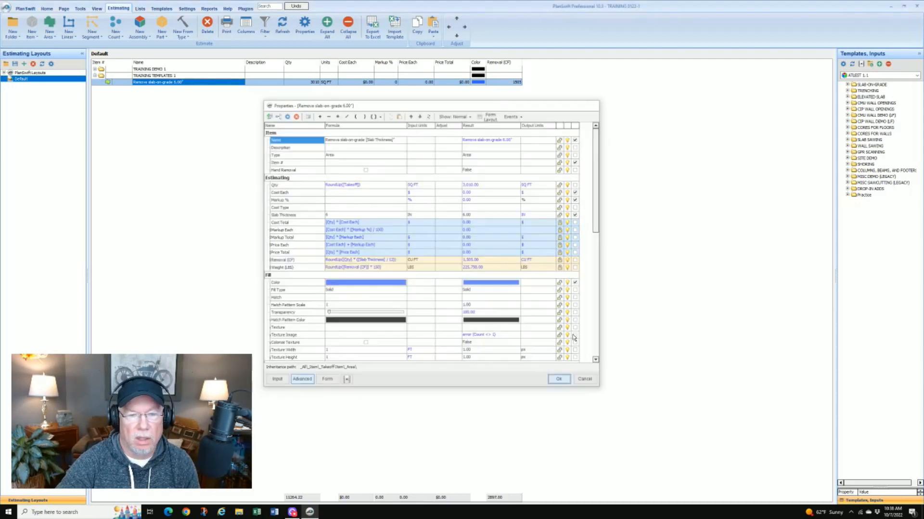
- Set the Remove slab-on-grade item's Cost Each to 4.00 from the estimate and accept its properties
double_click(203, 84)
click(418, 259)
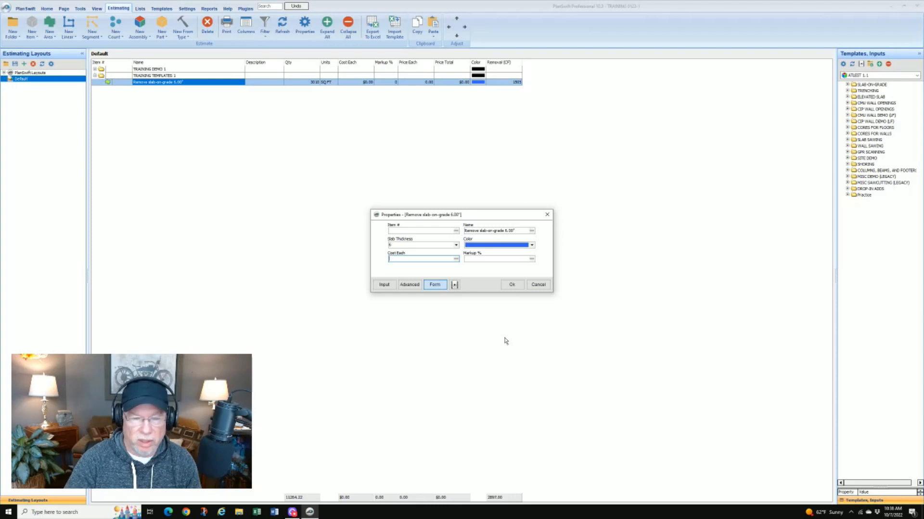
text(4)
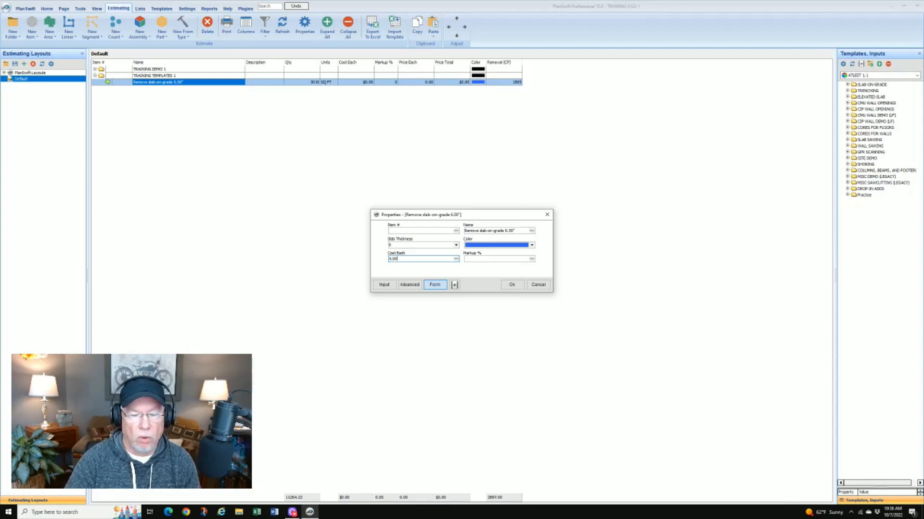
key(Tab)
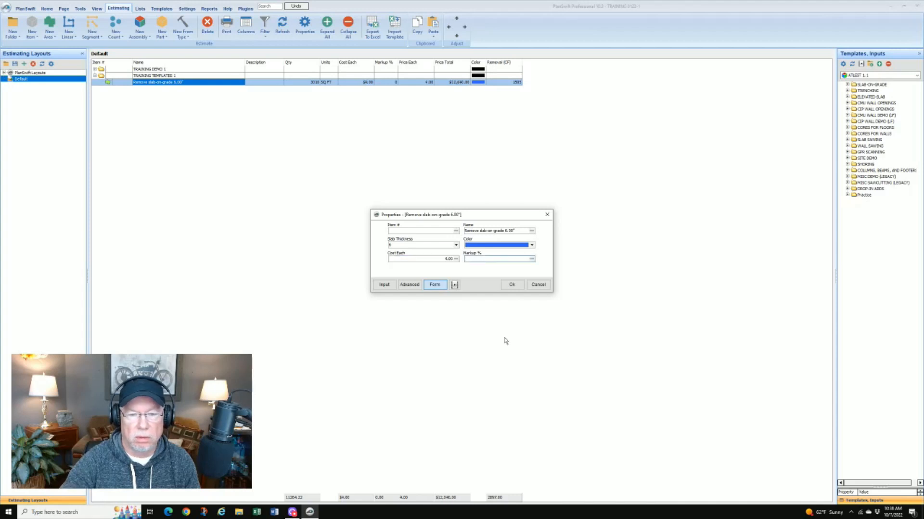
click(505, 285)
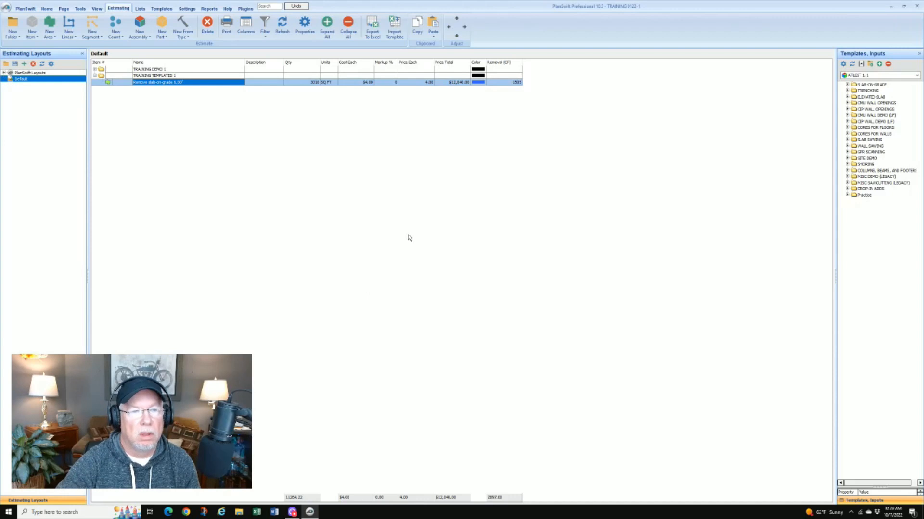
- Include Description in the Remove slab-on-grade item's input form and move Item # above it in the form layout
double_click(269, 82)
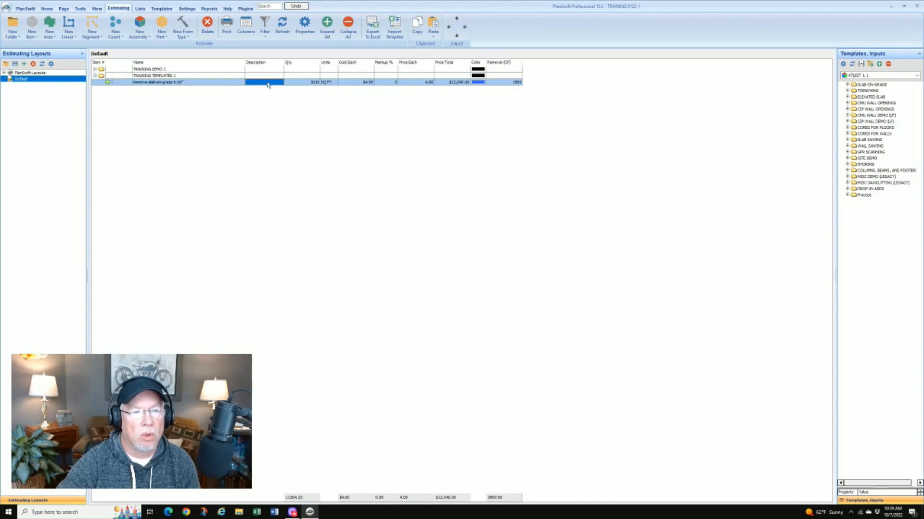
click(410, 284)
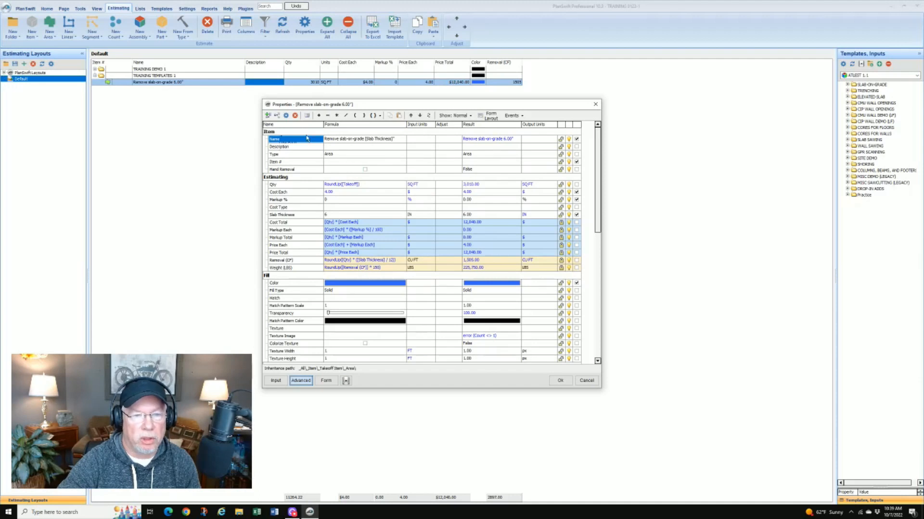
click(576, 147)
click(491, 116)
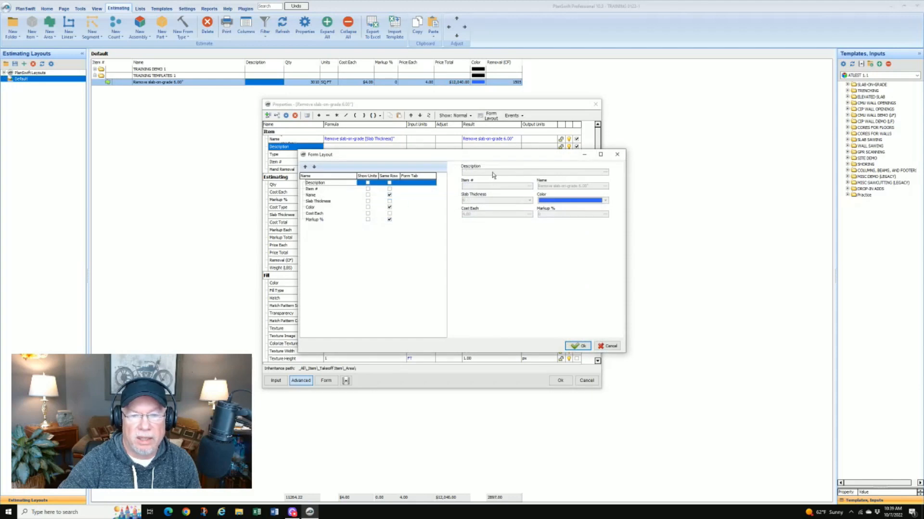
click(312, 189)
click(305, 167)
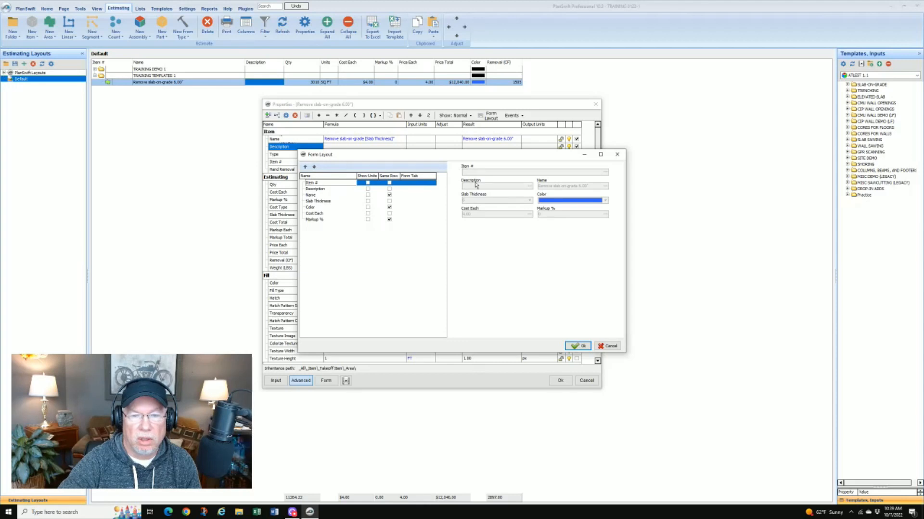
- Put Name beside Item #, Description on its own row below, and Cost Each on the Slab Thickness row, and accept the form layout
click(389, 189)
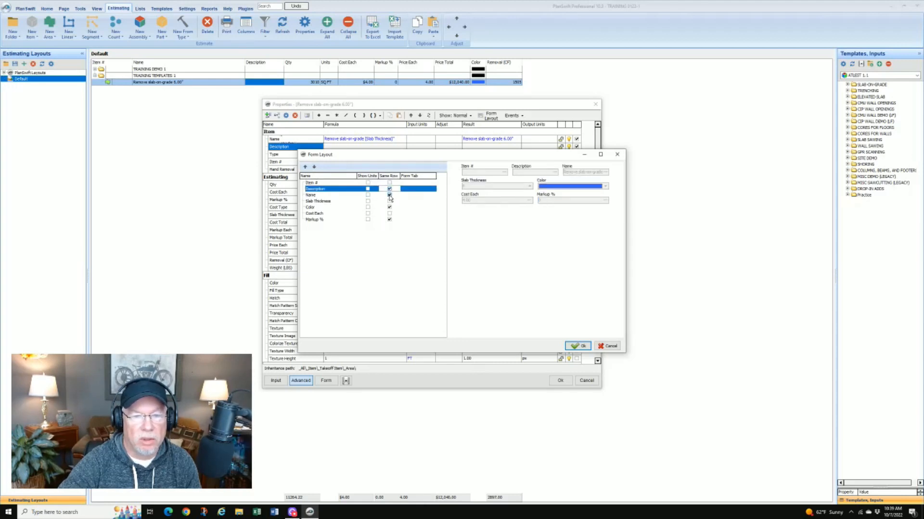
click(389, 195)
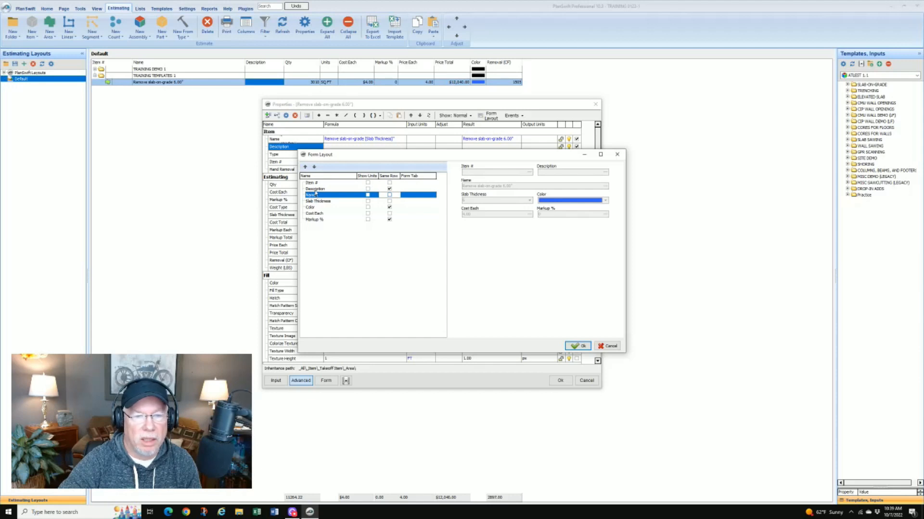
click(315, 189)
click(314, 166)
click(316, 189)
click(389, 190)
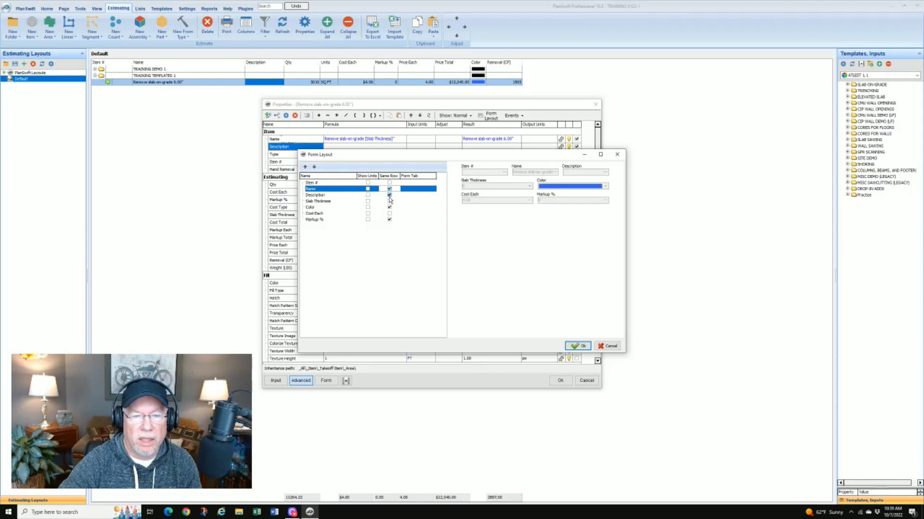
click(389, 196)
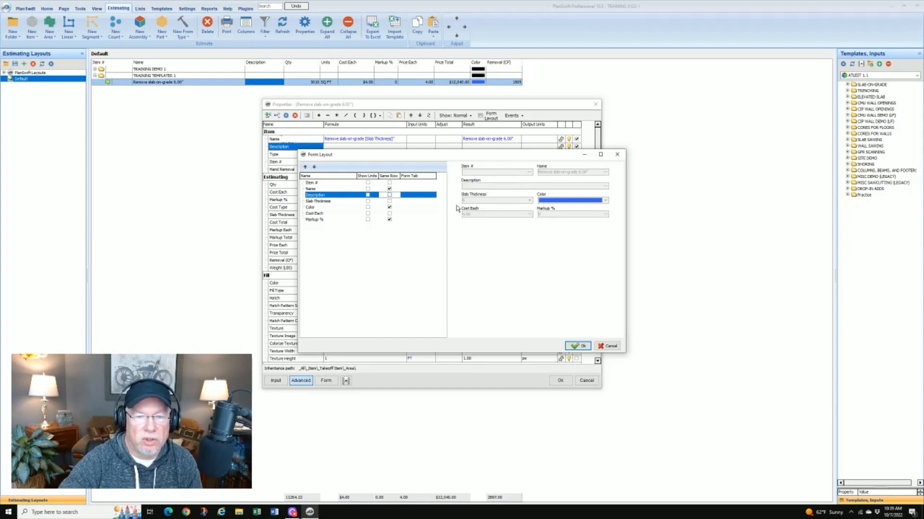
click(389, 214)
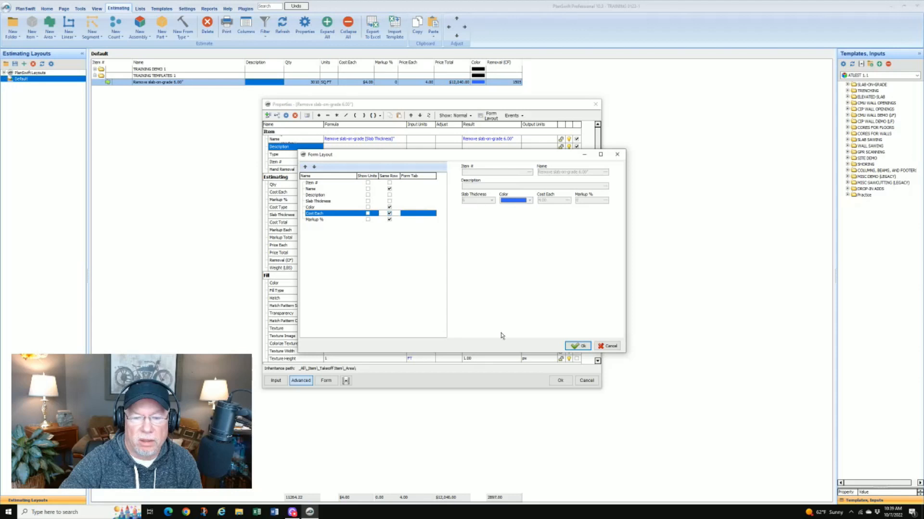
click(577, 345)
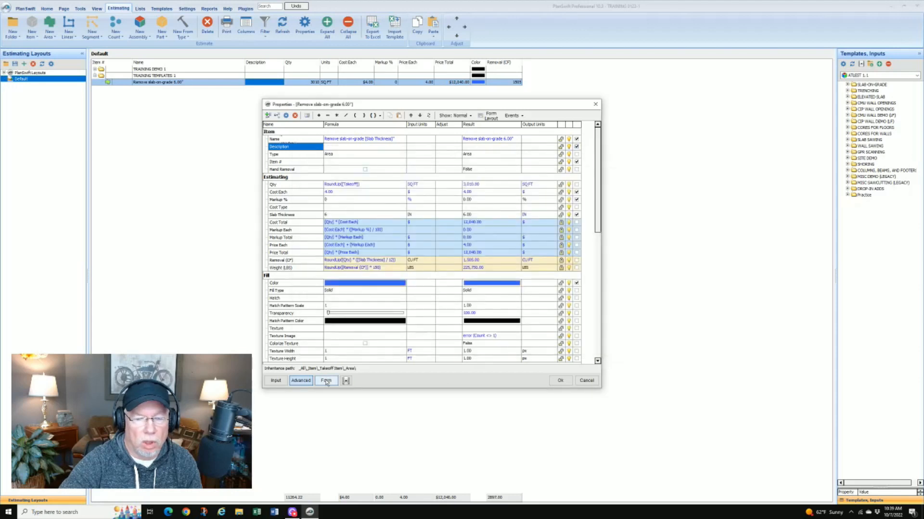
- Set the item's Description to "Template for slab removal" in its form and accept the properties
click(326, 381)
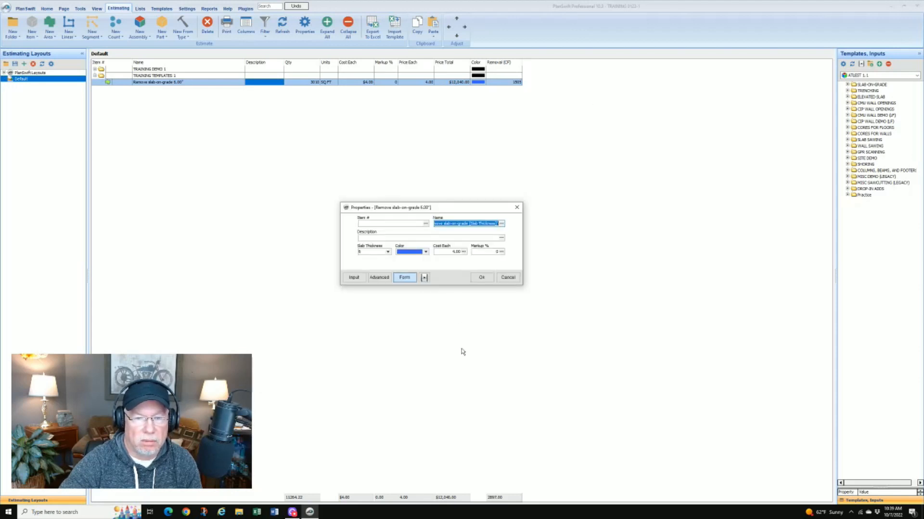
click(387, 222)
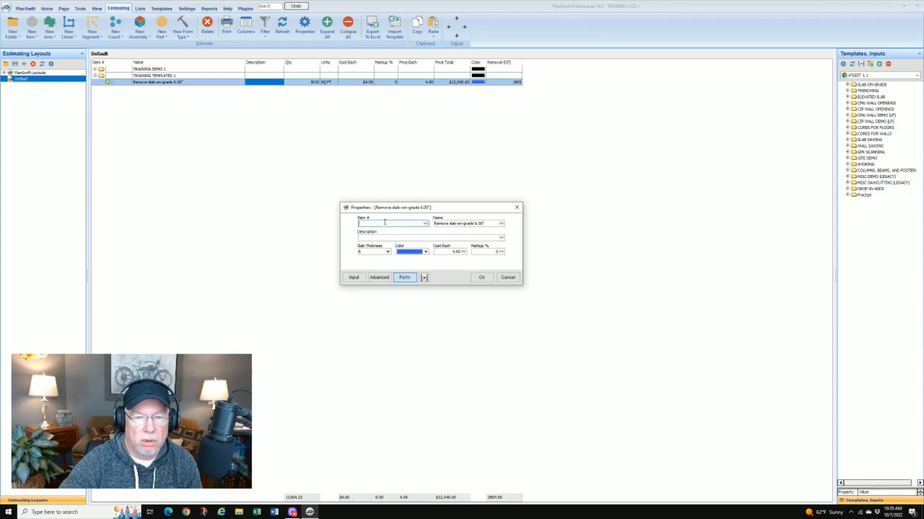
click(485, 226)
click(407, 236)
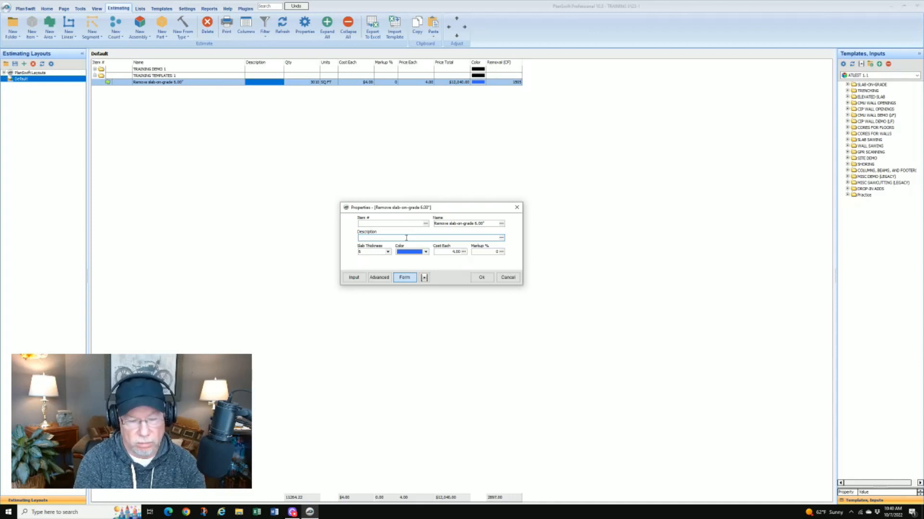
text(Template for slab removal)
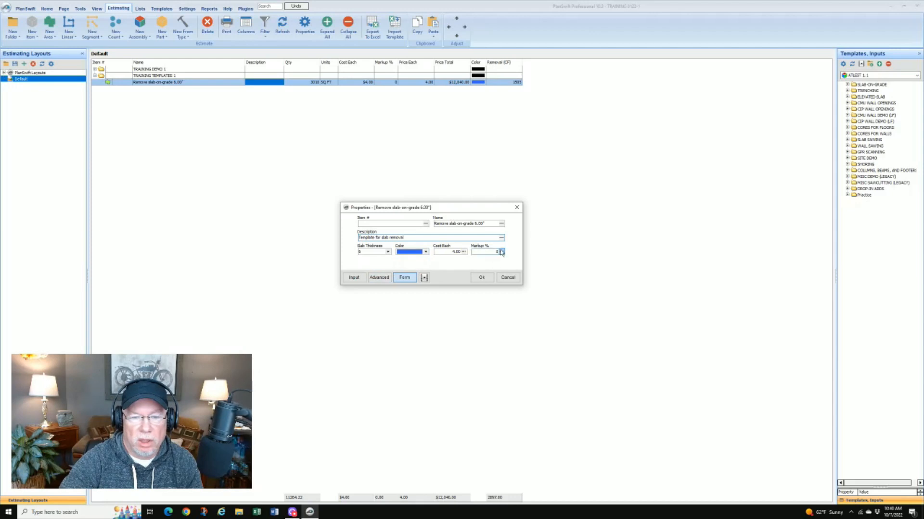
click(481, 277)
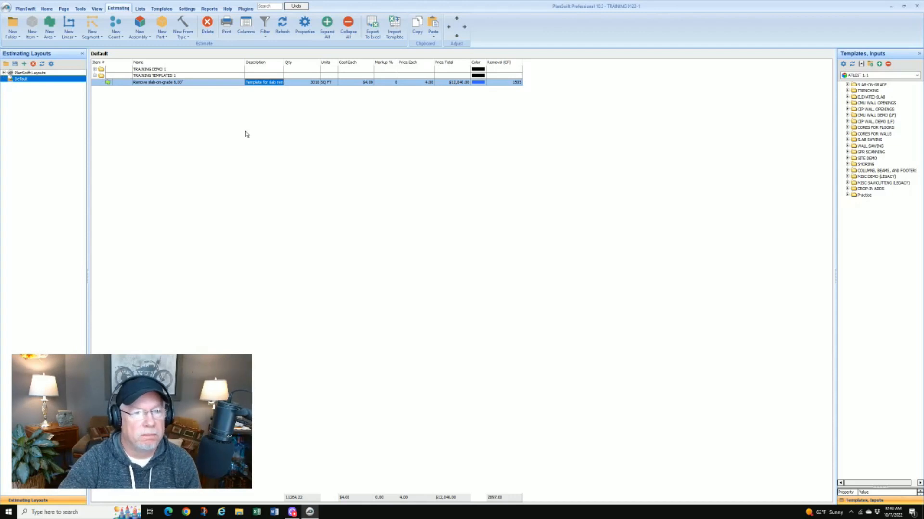
- Copy the Remove slab-on-grade item from the estimate and paste it into the TRAINING template set
right_click(206, 85)
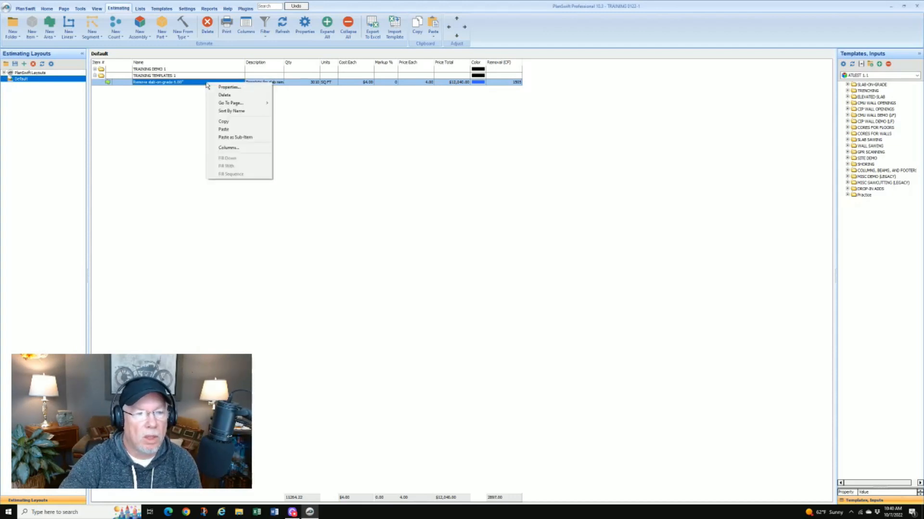
click(233, 121)
click(166, 8)
click(20, 53)
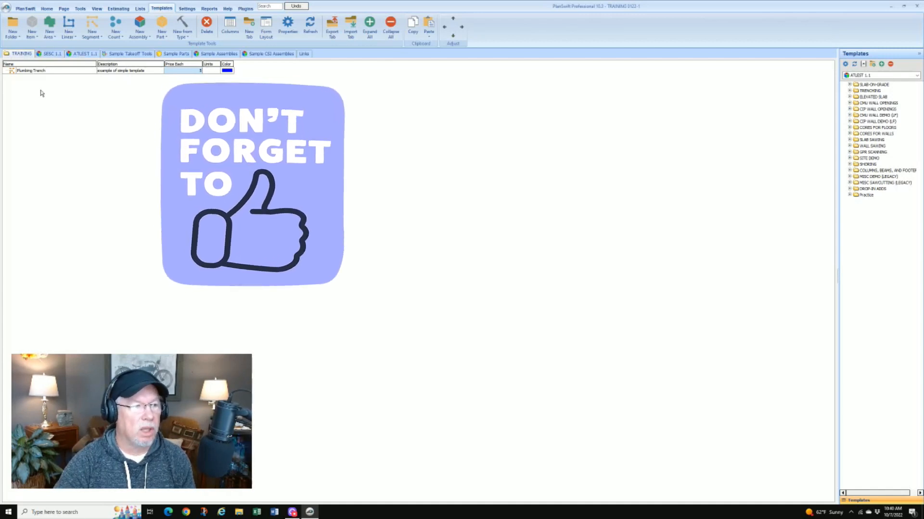
right_click(71, 103)
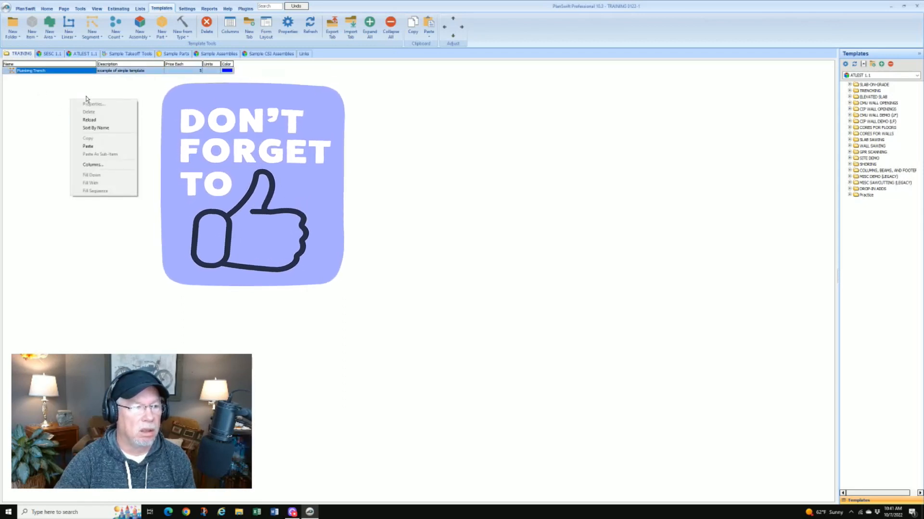
click(88, 146)
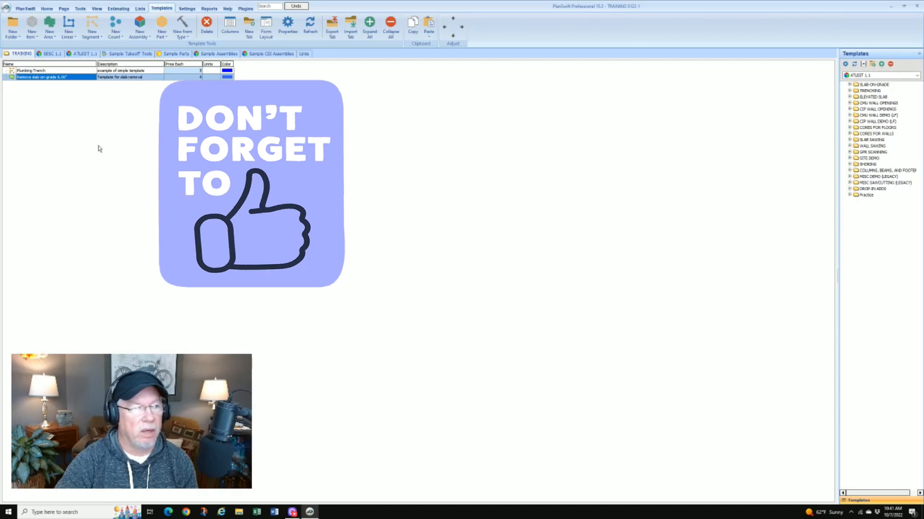
- Examine how the ATLEST 1.1 templates are organised in the slab-on-grade, trenching and elevated slab folders, and return to the TRAINING set
click(82, 53)
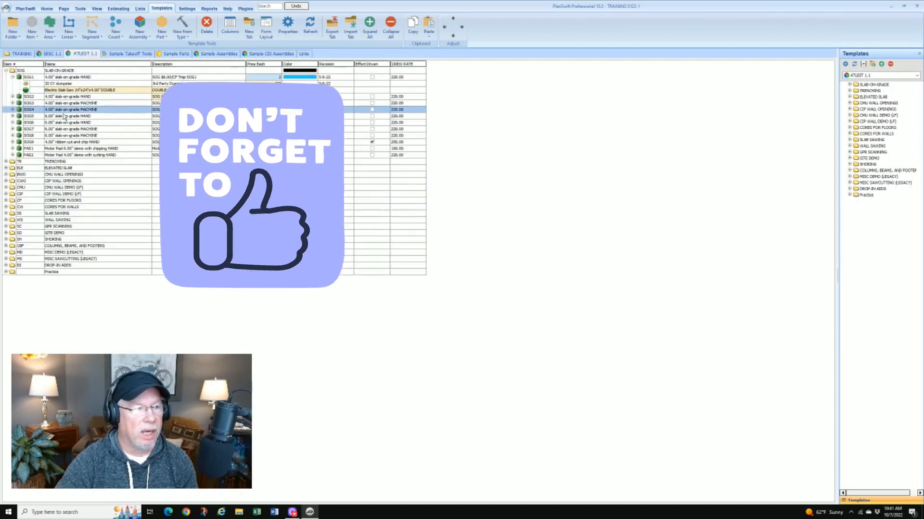
click(7, 71)
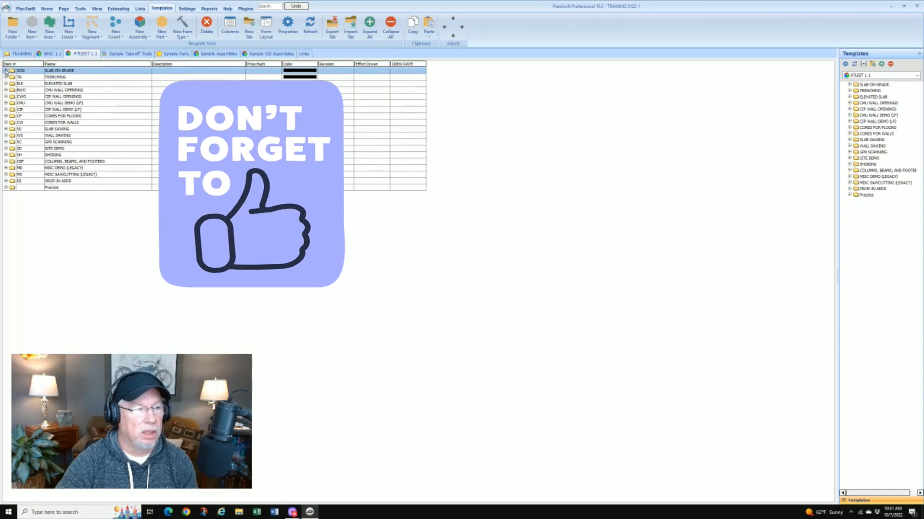
click(6, 71)
click(13, 78)
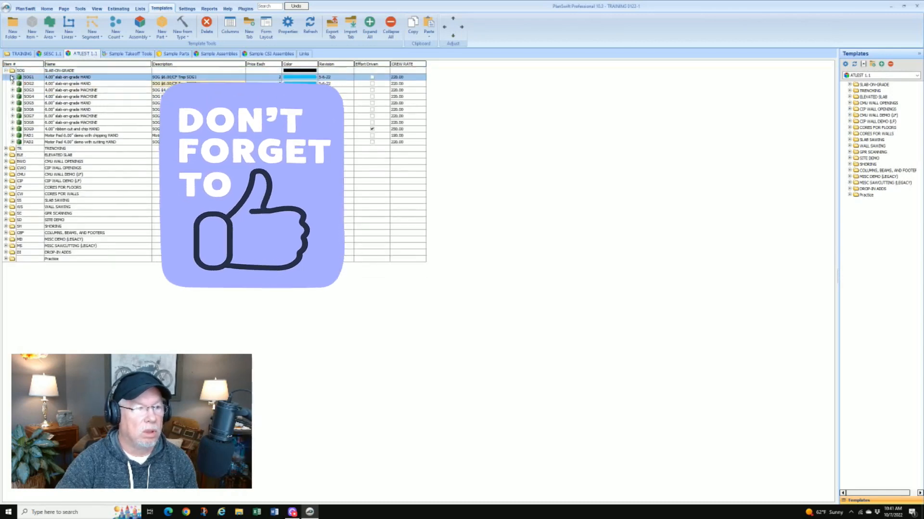
click(5, 70)
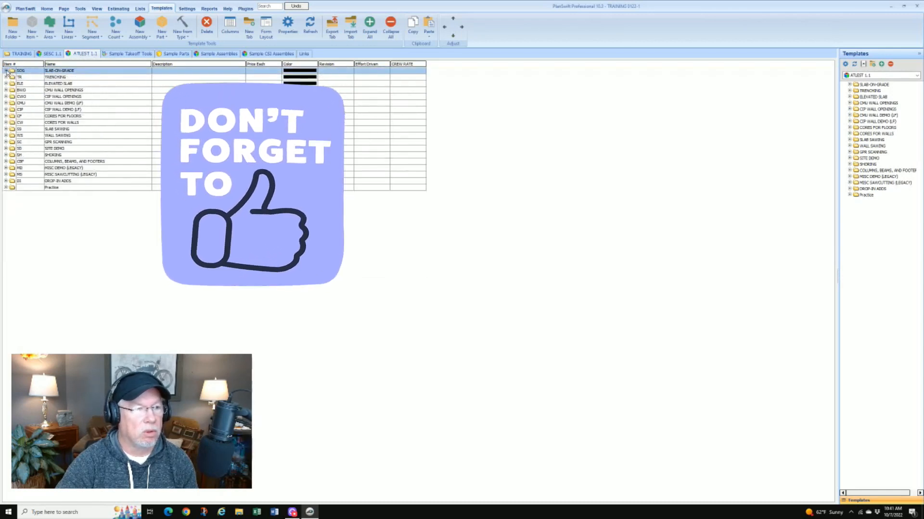
click(6, 77)
click(6, 77)
click(6, 84)
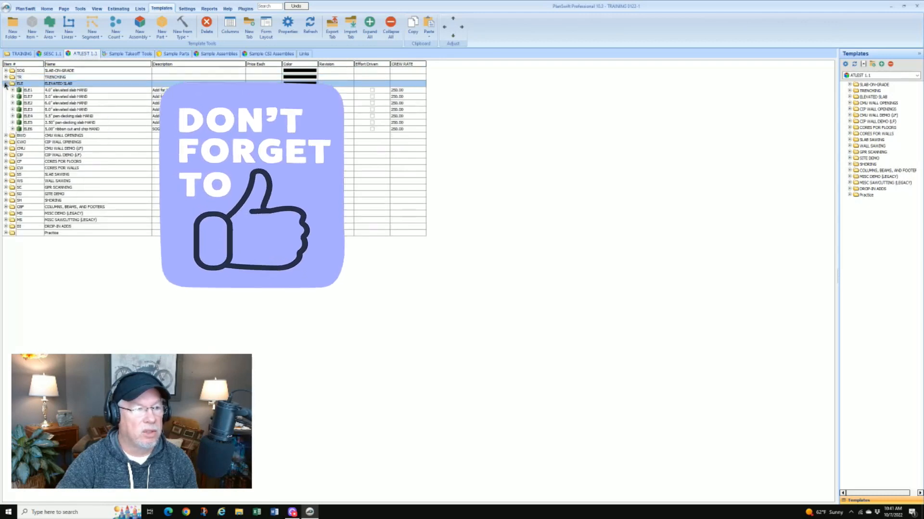
click(6, 84)
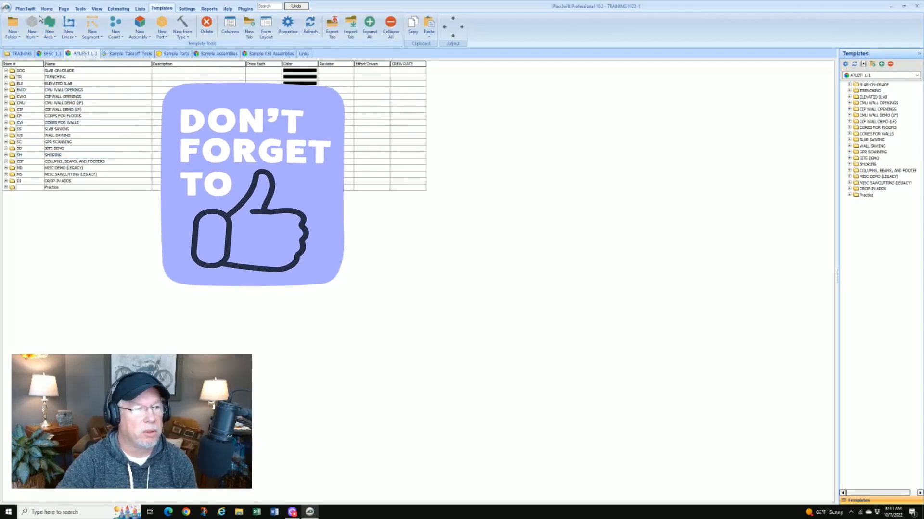
click(19, 53)
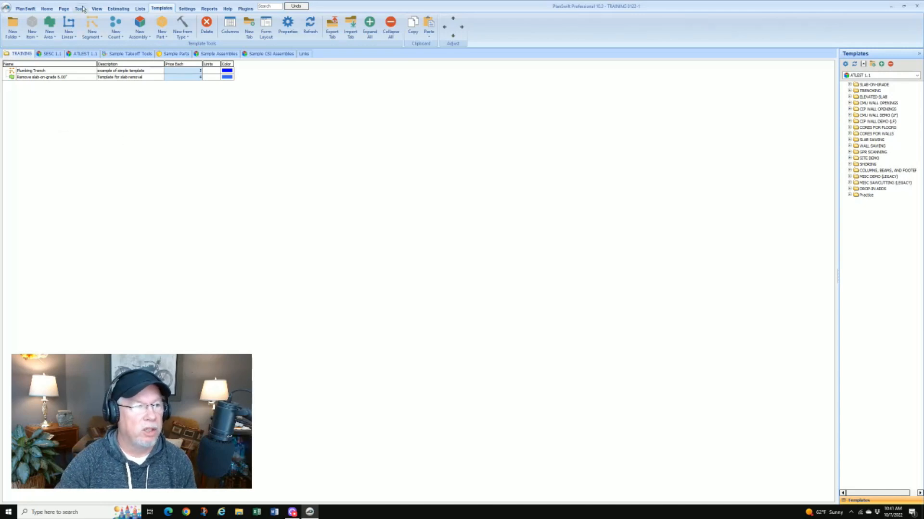
- Return to the AD100 demolition plan and choose TRAINING as the template set available for takeoff
click(47, 9)
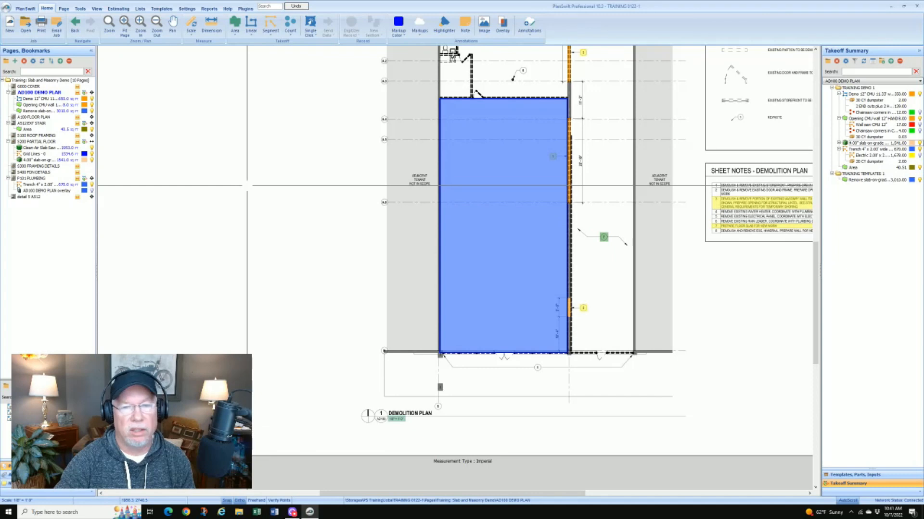
scroll(324, 183, down, 1)
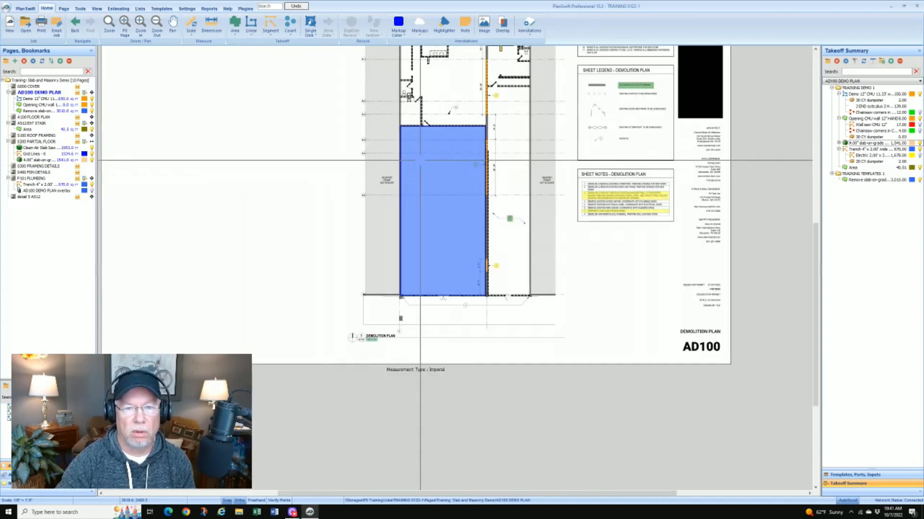
drag(460, 96, 437, 162)
scroll(437, 163, up, 4)
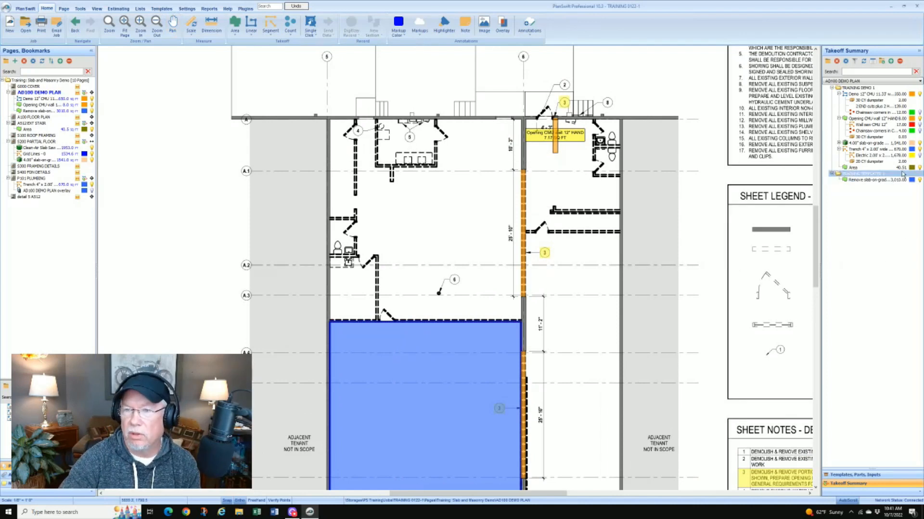
click(903, 88)
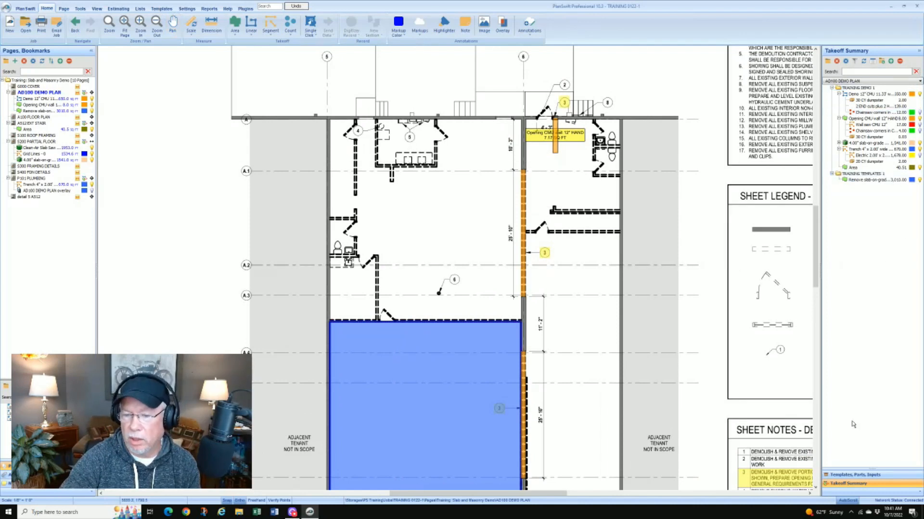
click(842, 476)
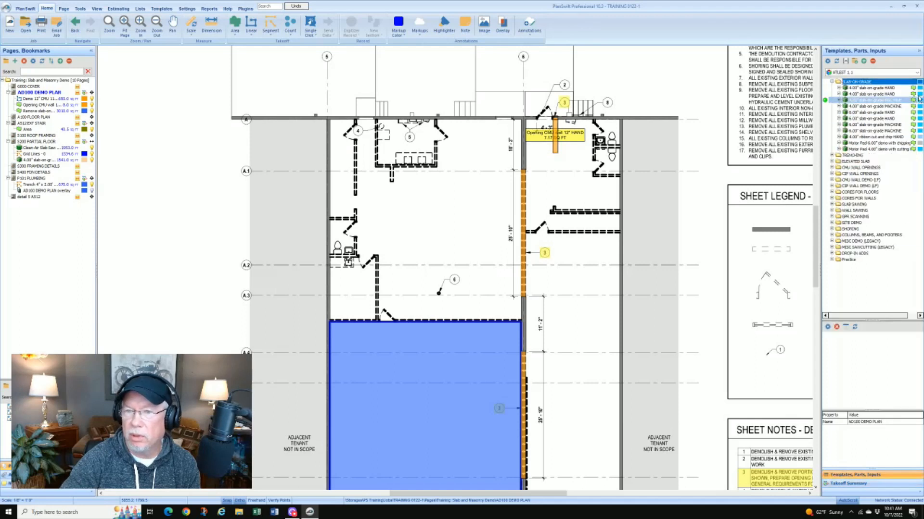
click(916, 72)
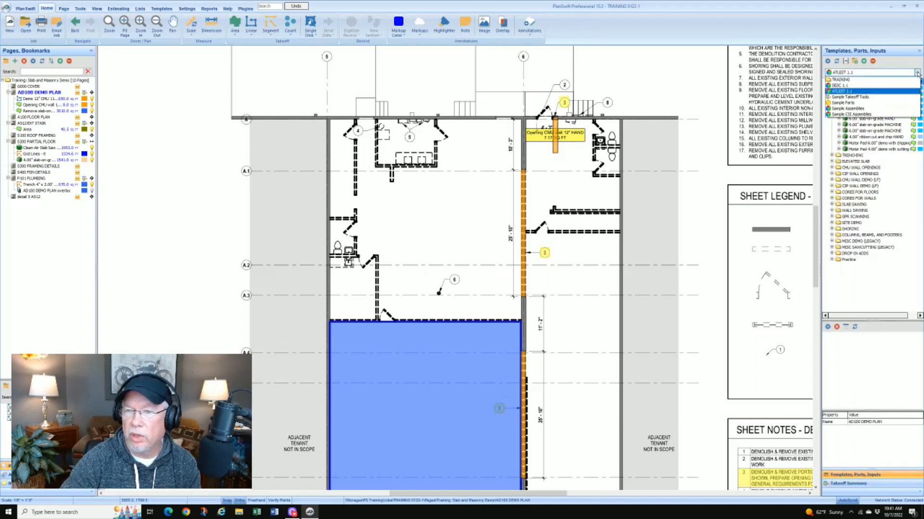
click(841, 79)
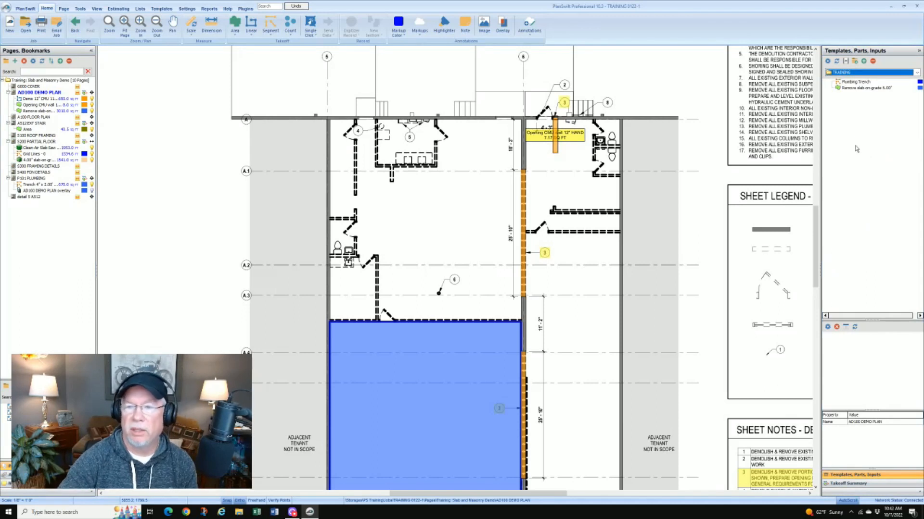
- Start a takeoff from the Remove slab-on-grade template with item number 002 and the description "Under mezzanine slab"
click(850, 89)
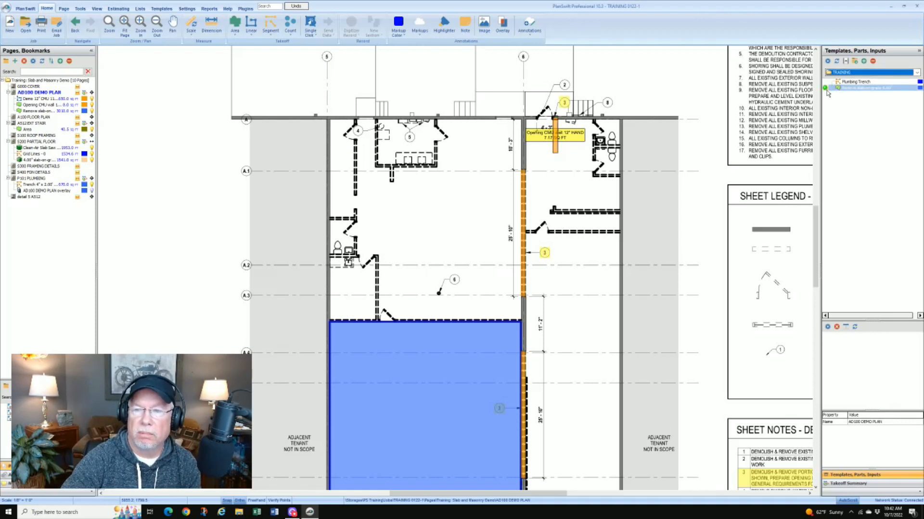
click(825, 88)
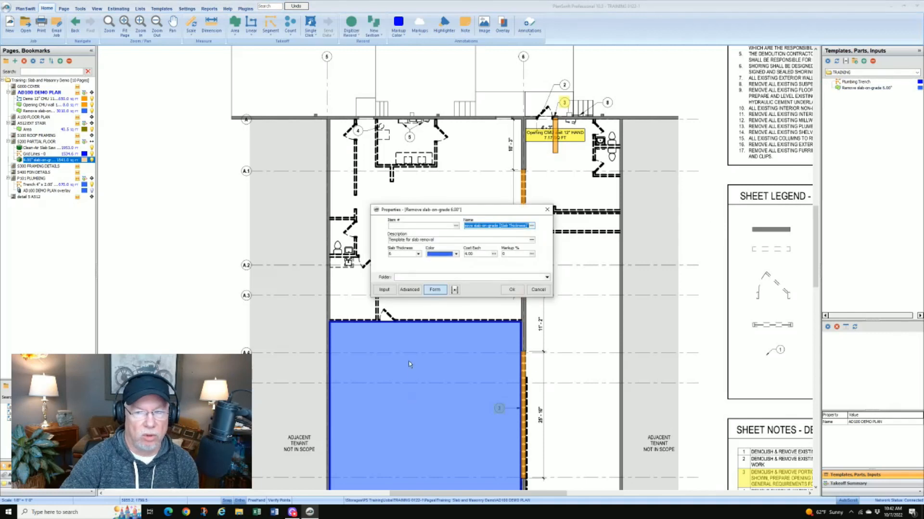
click(409, 225)
text(002)
drag(440, 241, 385, 240)
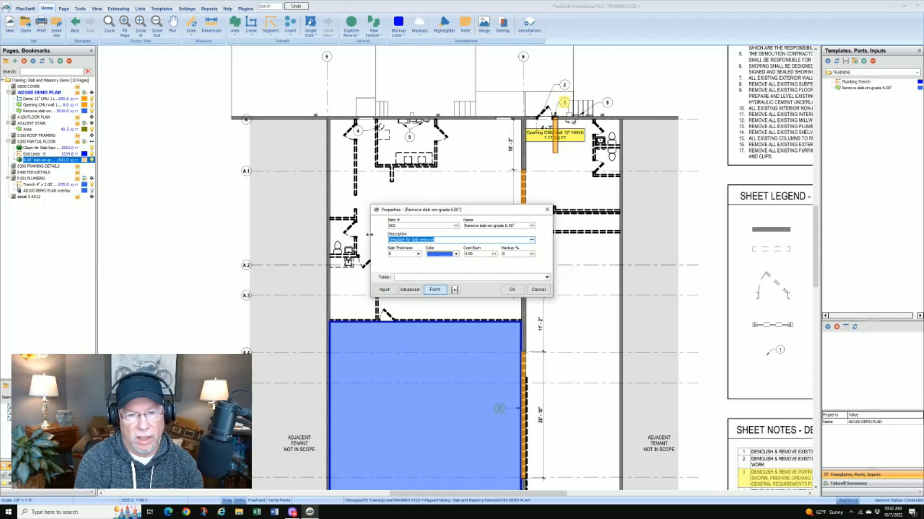
text(Under mezzanine slab)
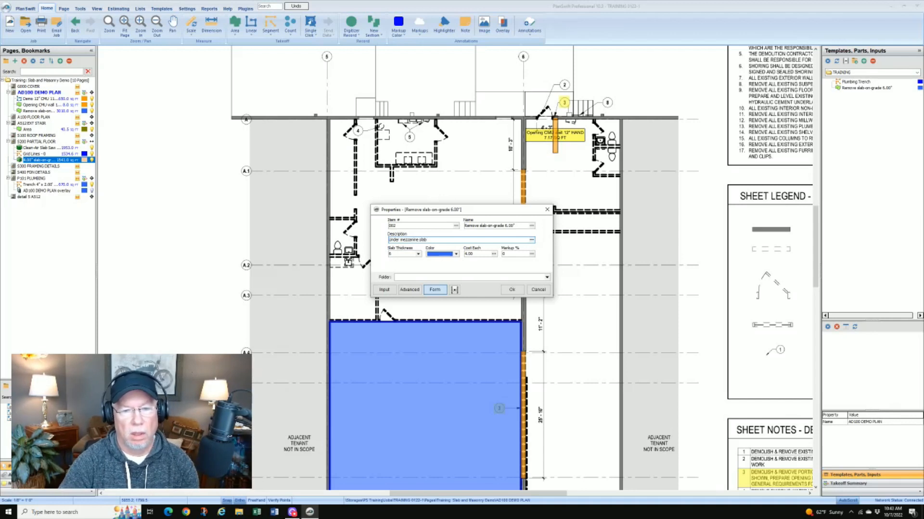
- Set the new item's slab thickness to 4, its color to light orange and its cost each to 3.50, and accept the properties
click(418, 254)
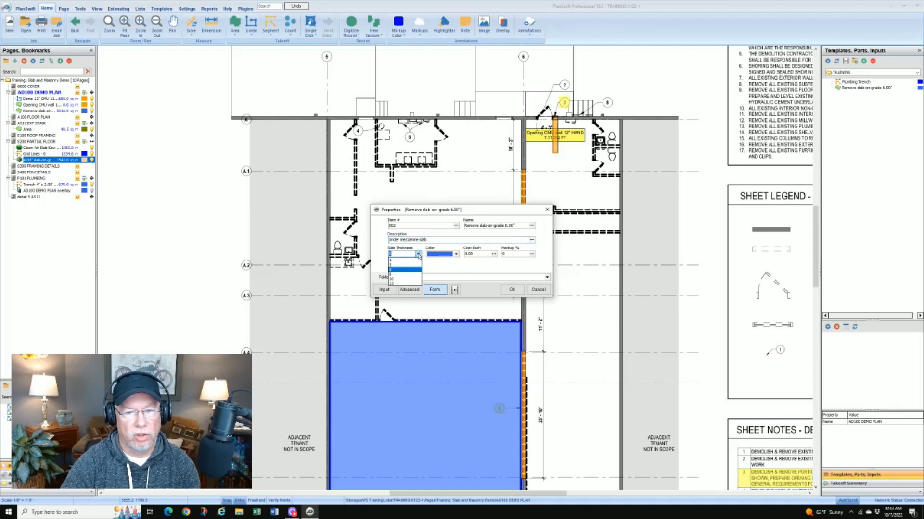
click(397, 275)
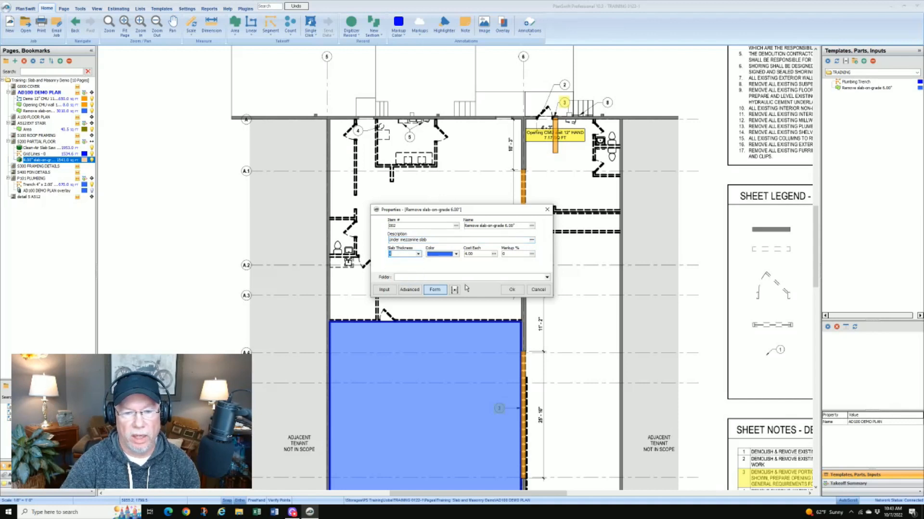
click(456, 255)
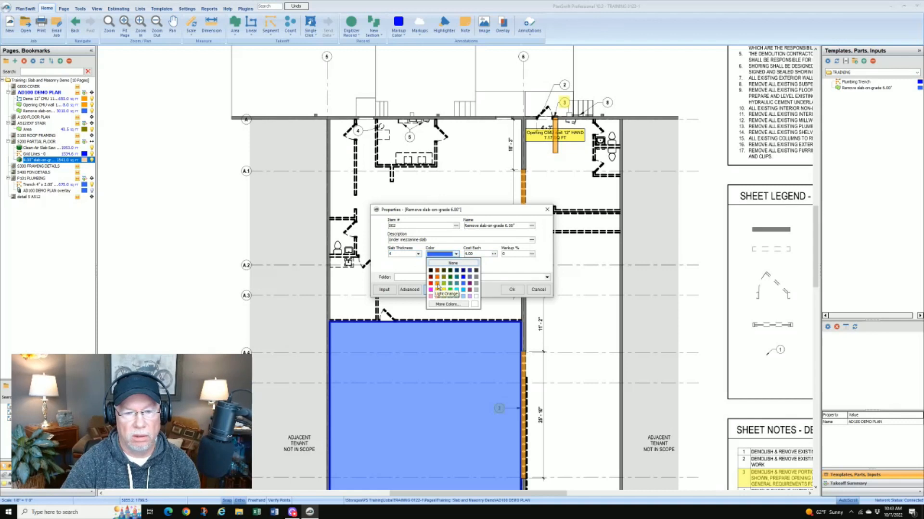
click(475, 277)
click(477, 253)
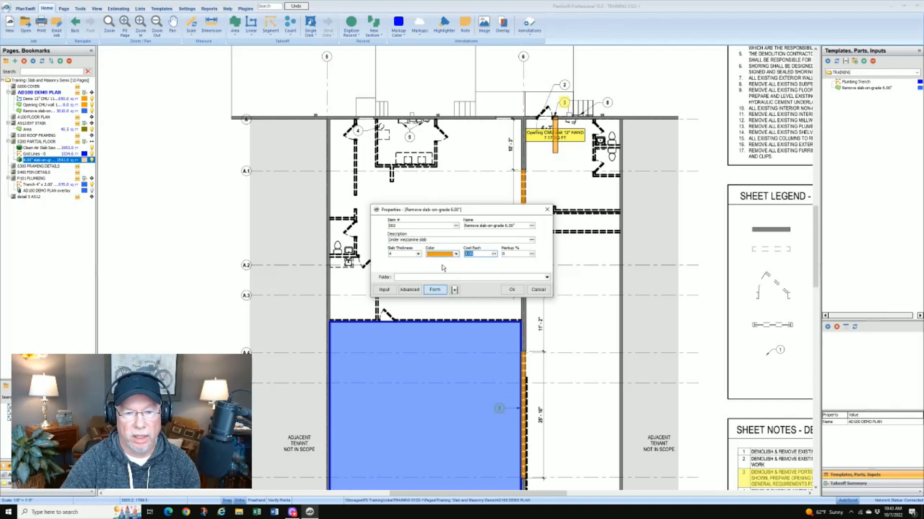
text(3)
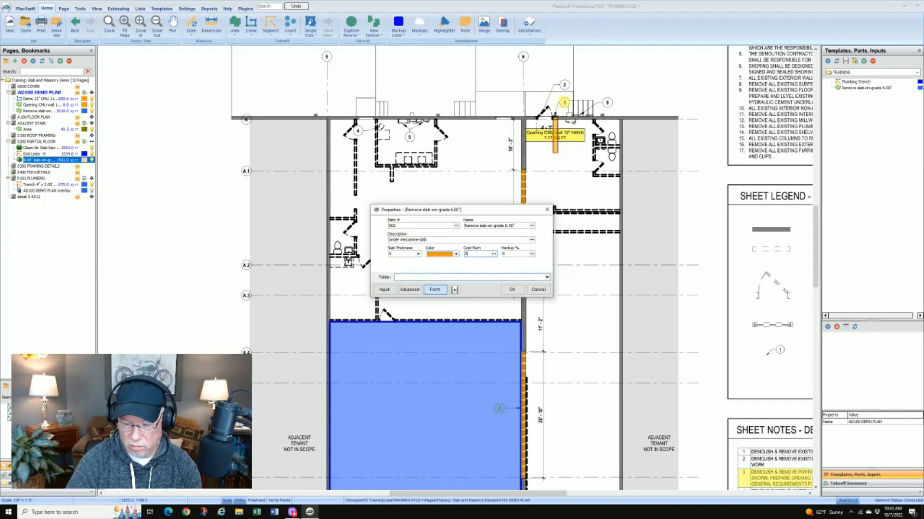
text(.50)
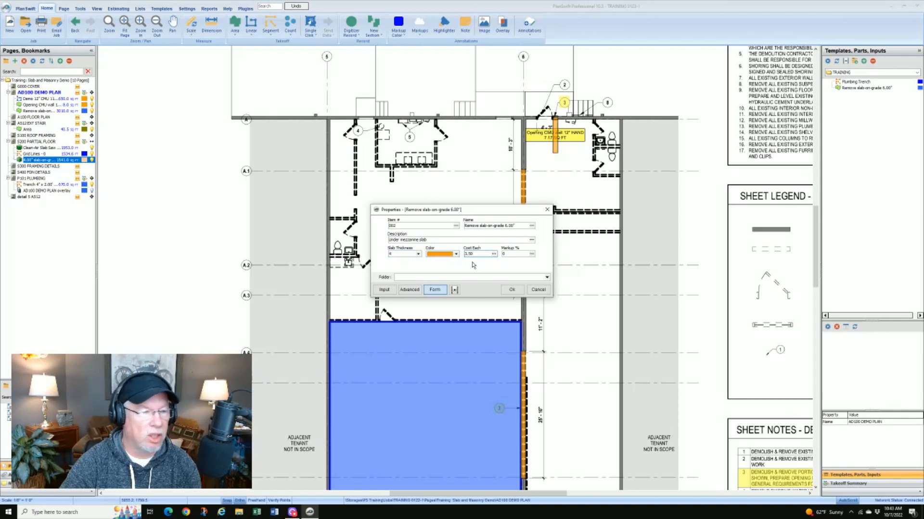
click(512, 290)
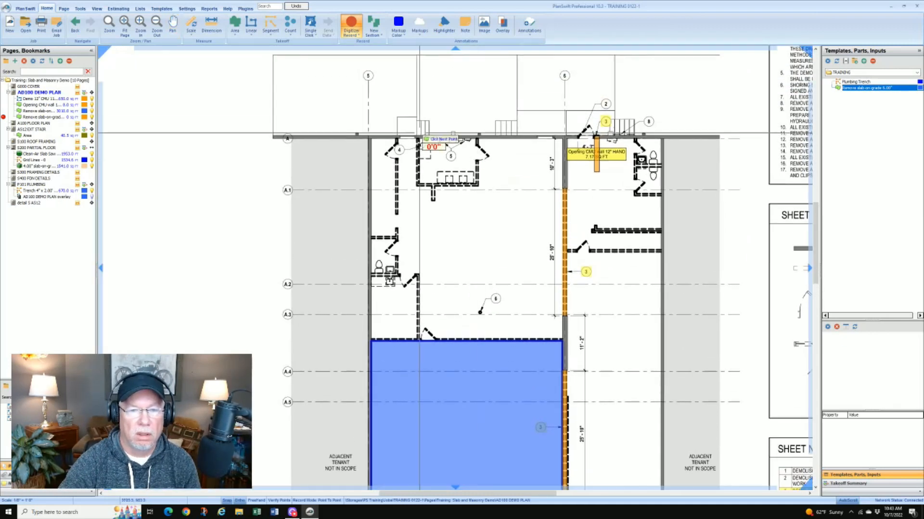
- Outline the rectangular room around keynote 5 along the exterior wall as a slab removal area of about 114 sq ft
scroll(414, 142, up, 5)
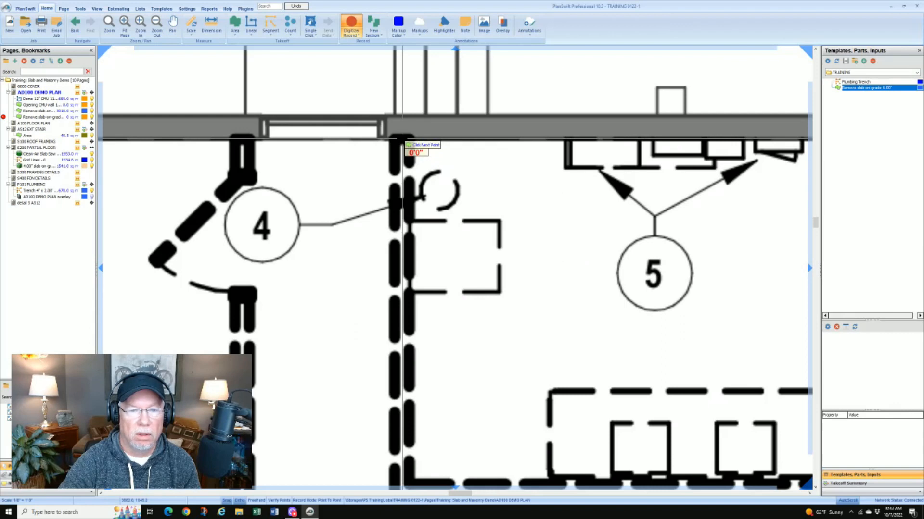
scroll(402, 140, down, 3)
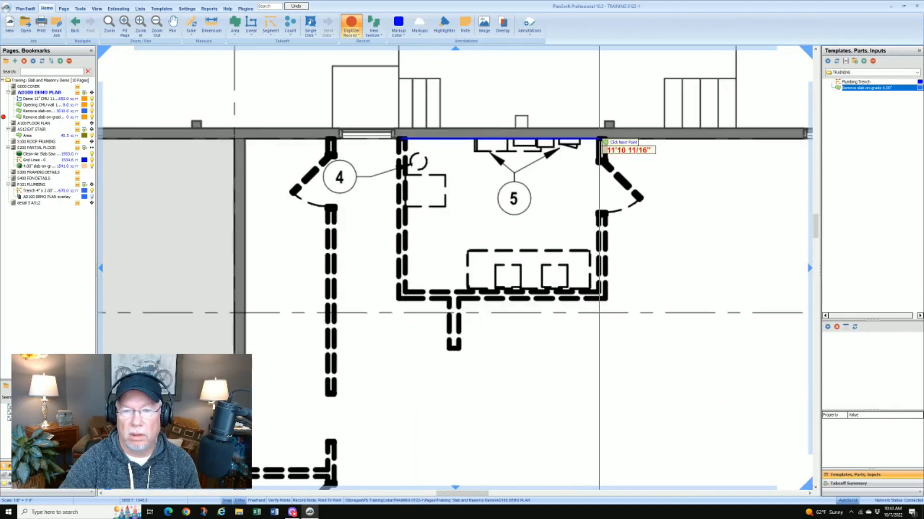
click(602, 139)
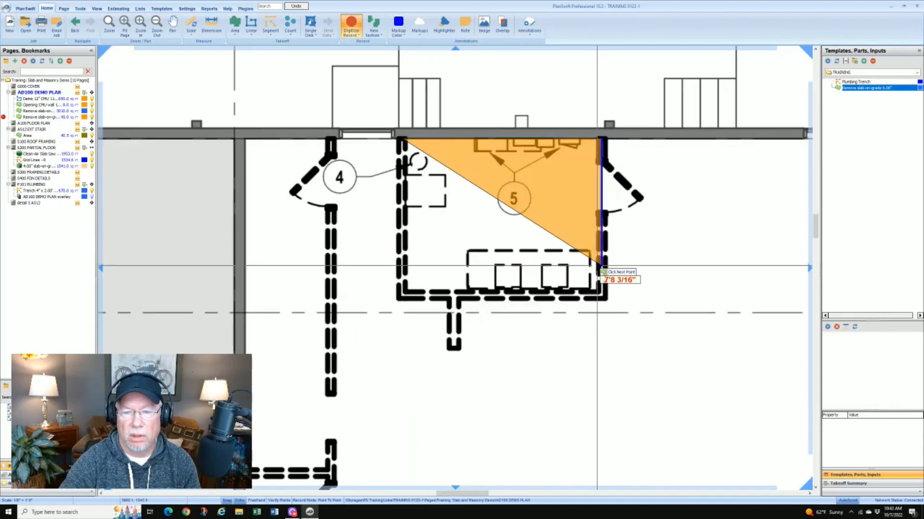
click(602, 295)
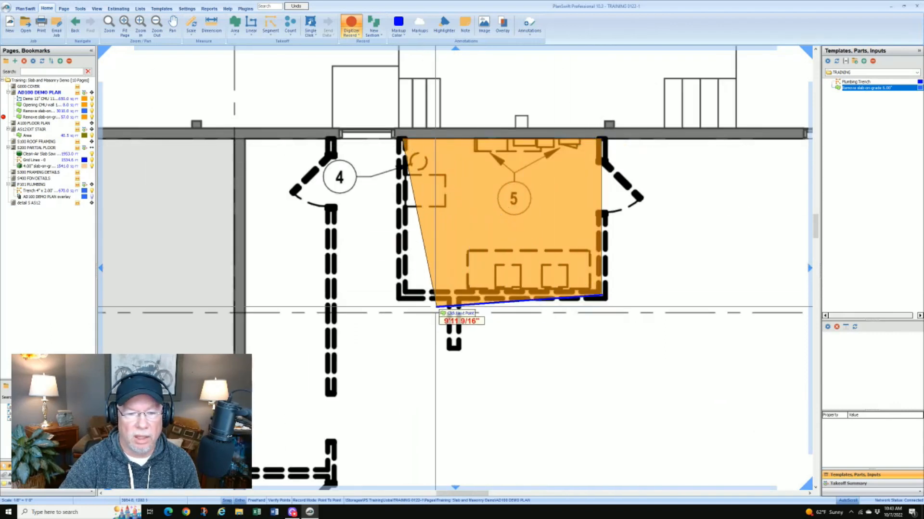
click(401, 295)
key(Escape)
scroll(508, 231, down, 1)
drag(638, 238, 576, 225)
- Review the under-mezzanine slab removal item in the estimate and in the AD100 takeoff summary
click(119, 9)
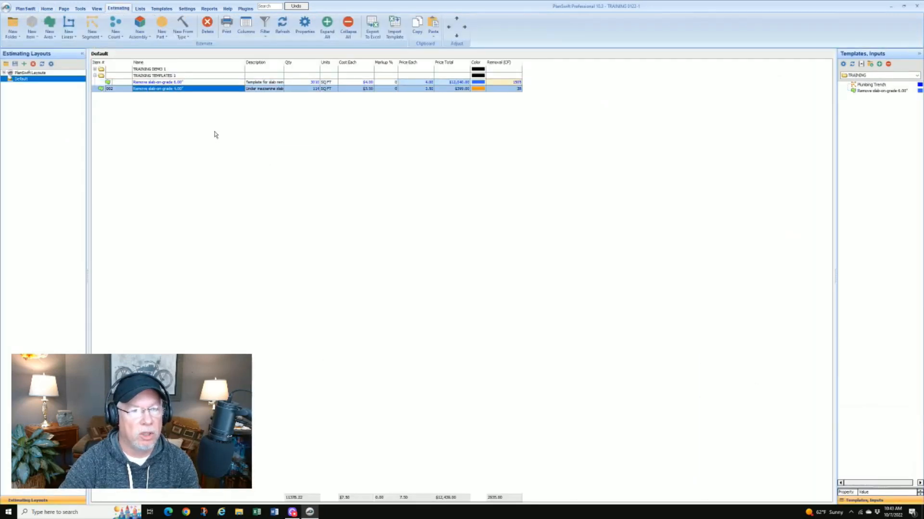
click(465, 27)
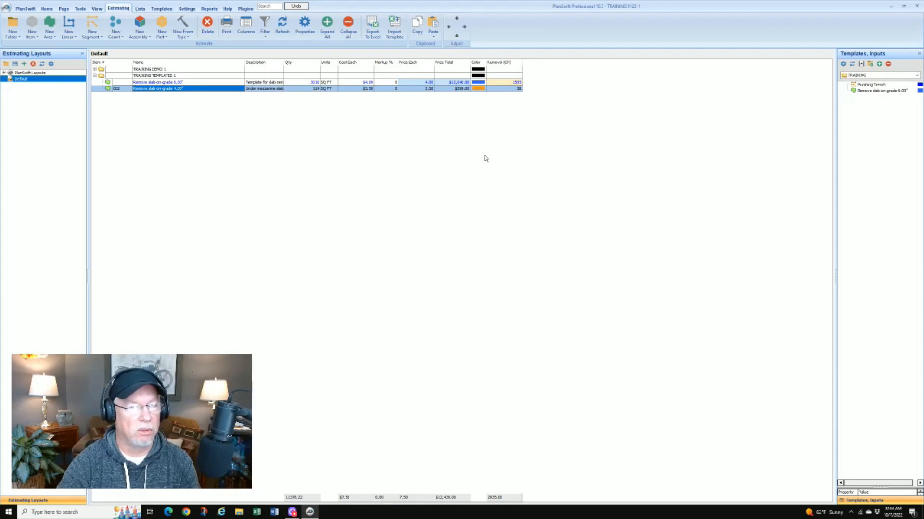
click(47, 8)
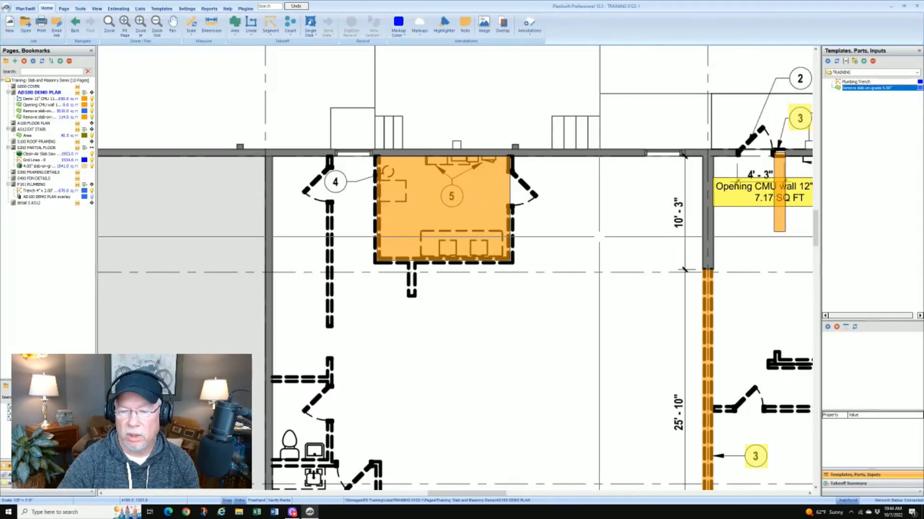
click(848, 484)
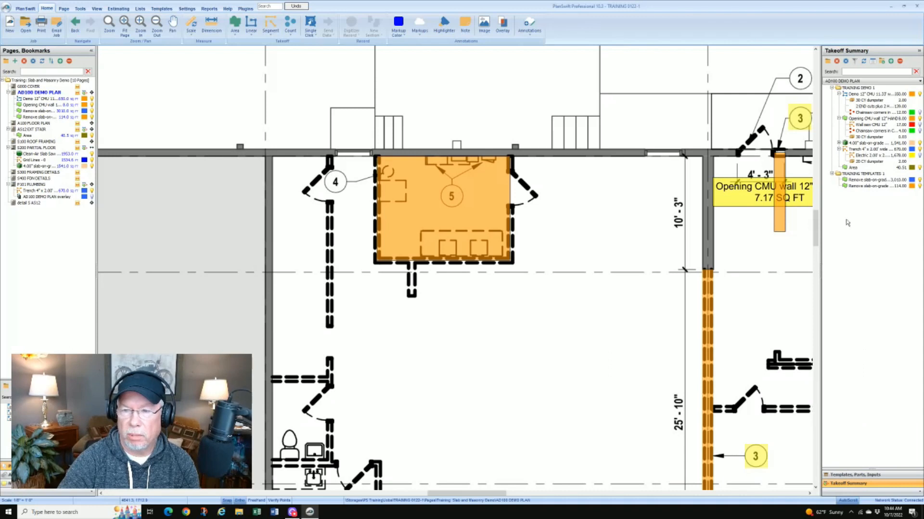
click(857, 186)
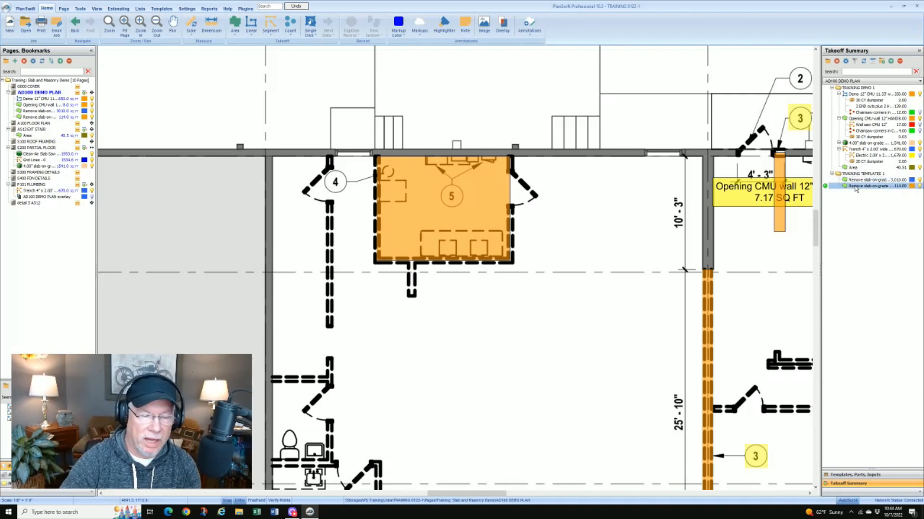
click(836, 475)
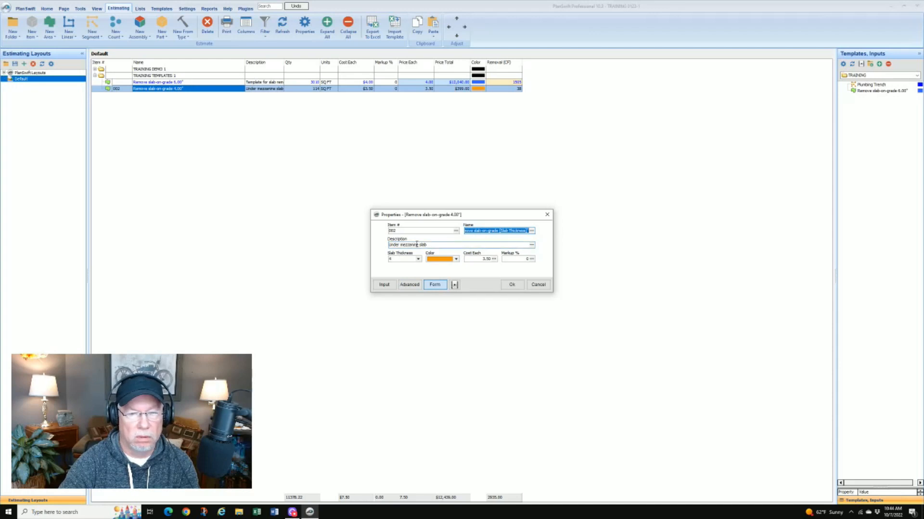
- Compare the advanced properties and the form of item 002 from the estimate, and close its properties
click(409, 285)
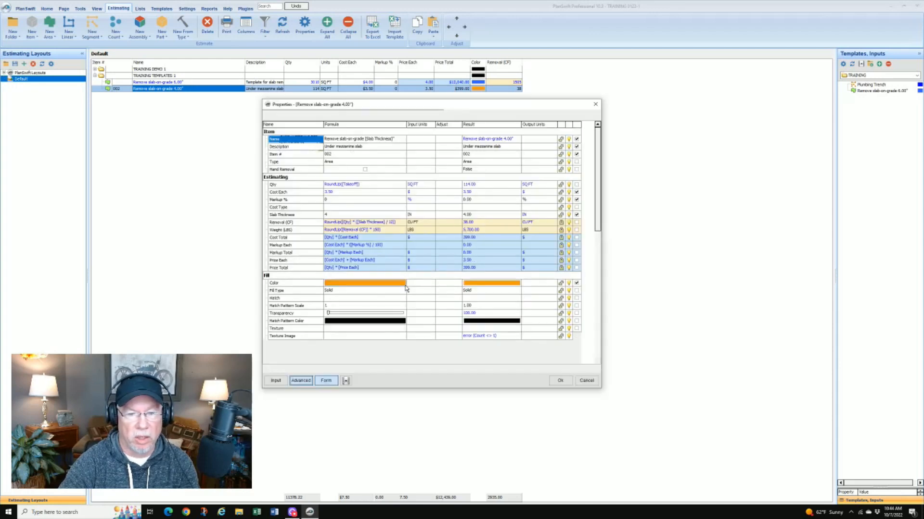
click(326, 381)
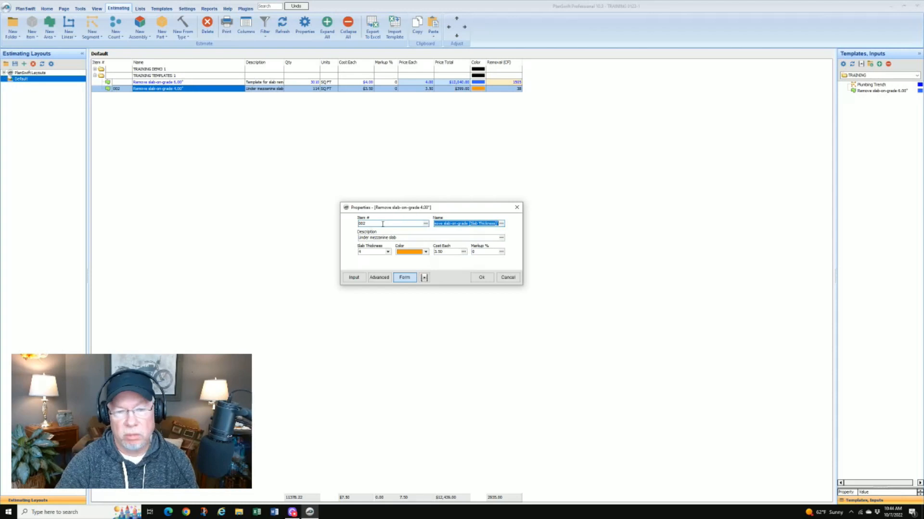
click(479, 278)
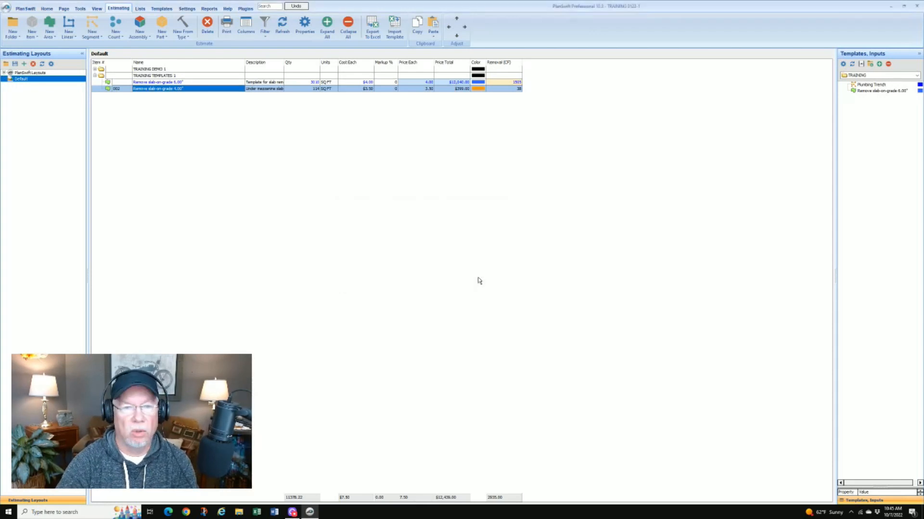
- Inspect the form and advanced properties of the Remove slab-on-grade template in the TRAINING set, and close them without changes
click(164, 9)
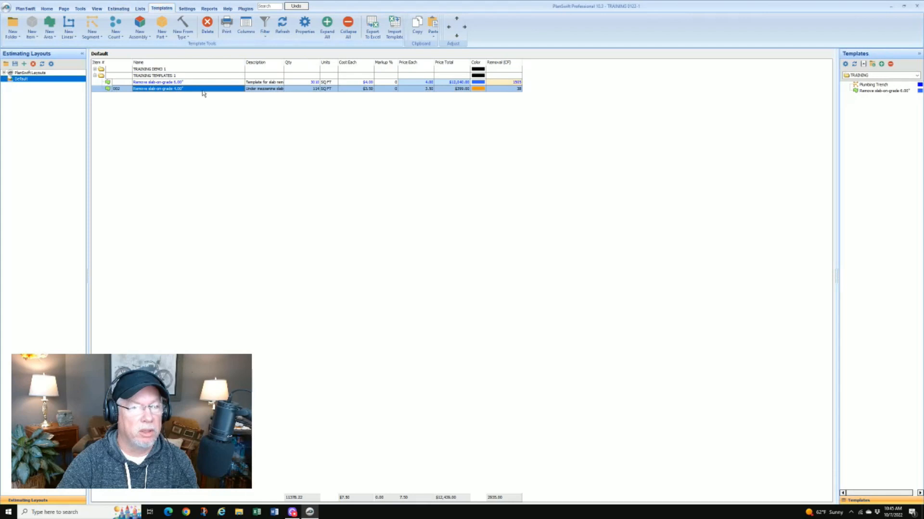
click(53, 78)
double_click(54, 78)
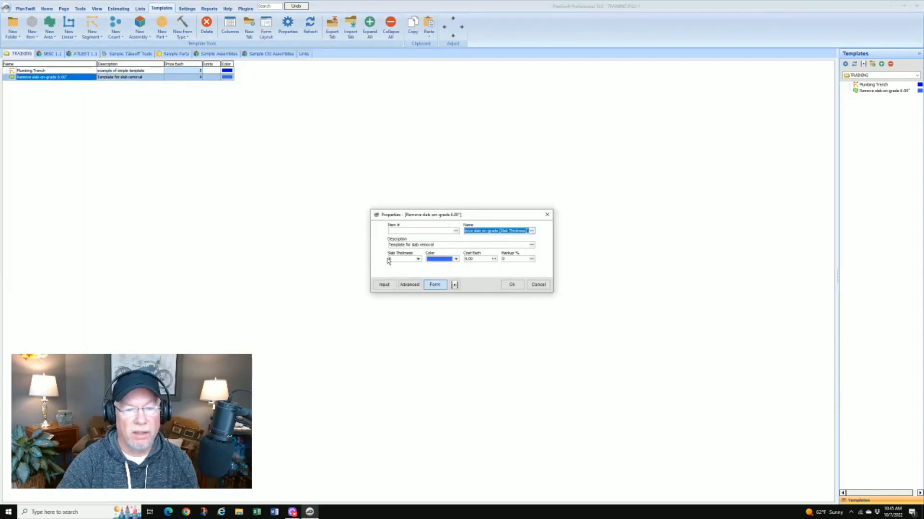
click(409, 285)
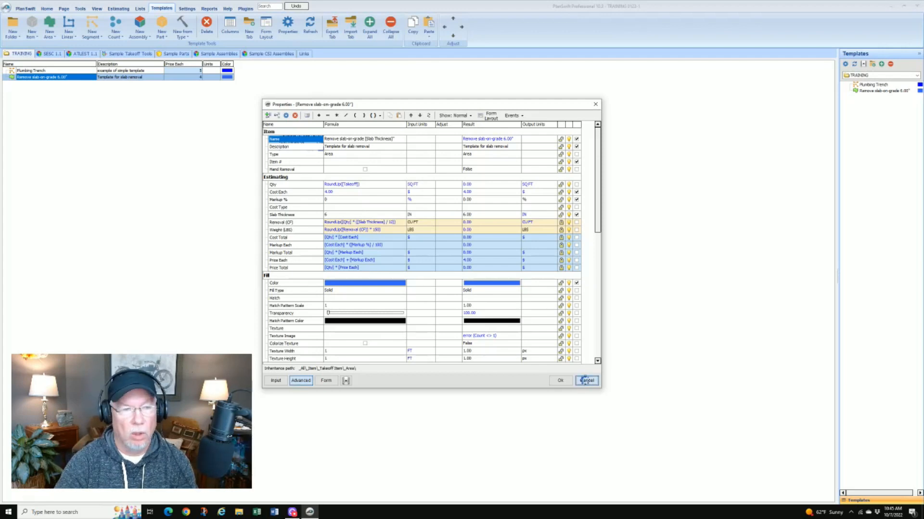
click(586, 380)
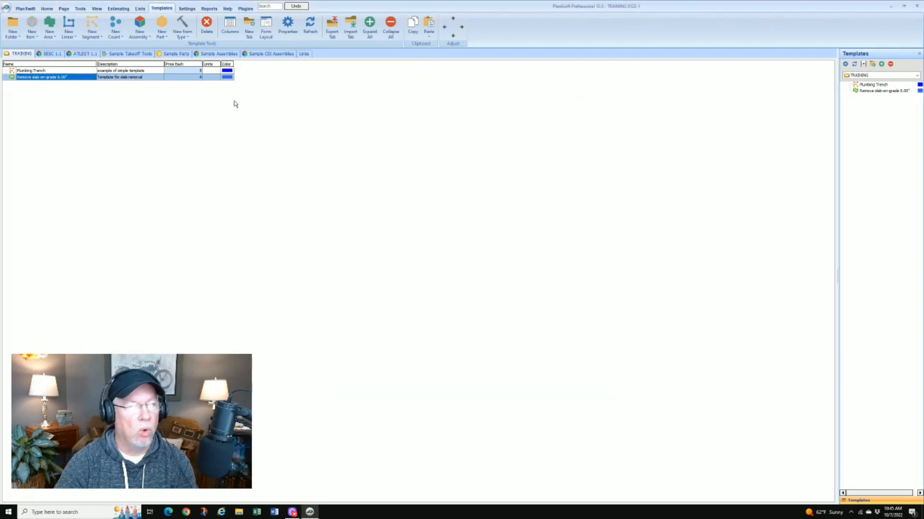
- Inspect the advanced properties of the orange slab removal area on the demolition plan, and close them without changes
click(47, 9)
mouse_move(422, 200)
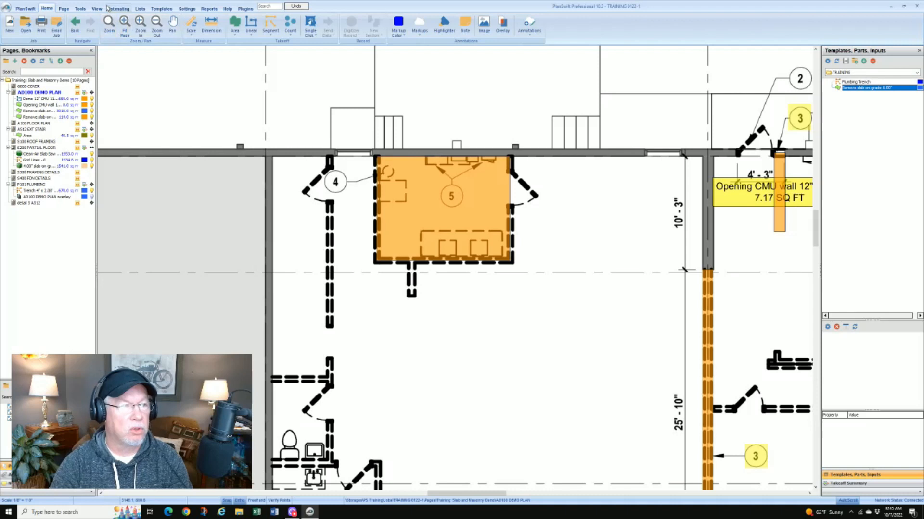
click(161, 9)
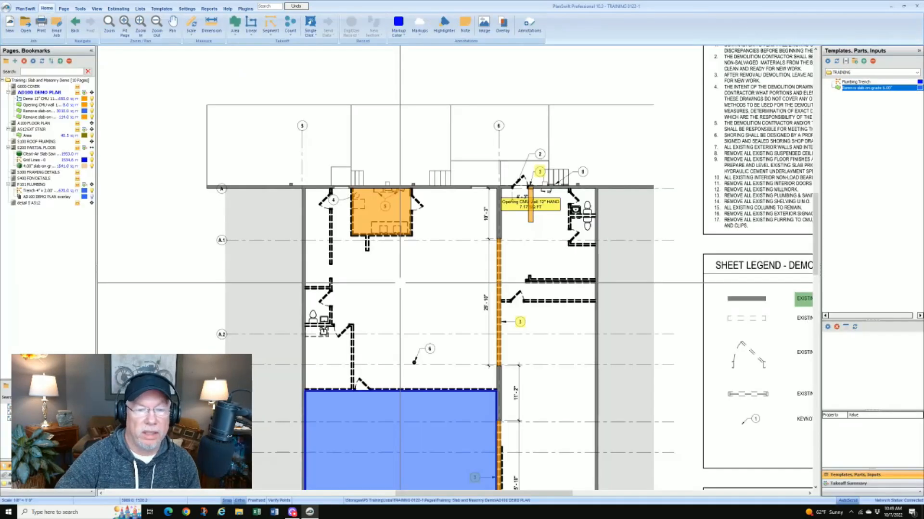
right_click(373, 213)
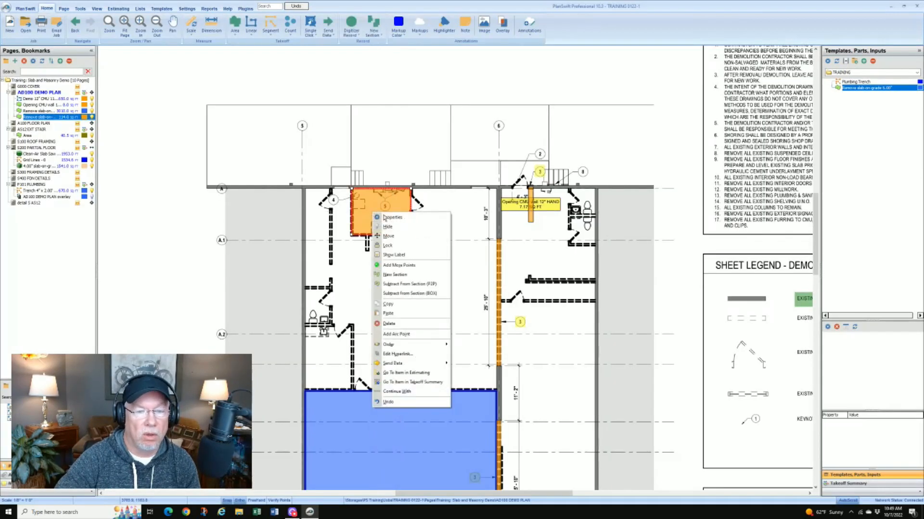
click(394, 218)
click(410, 284)
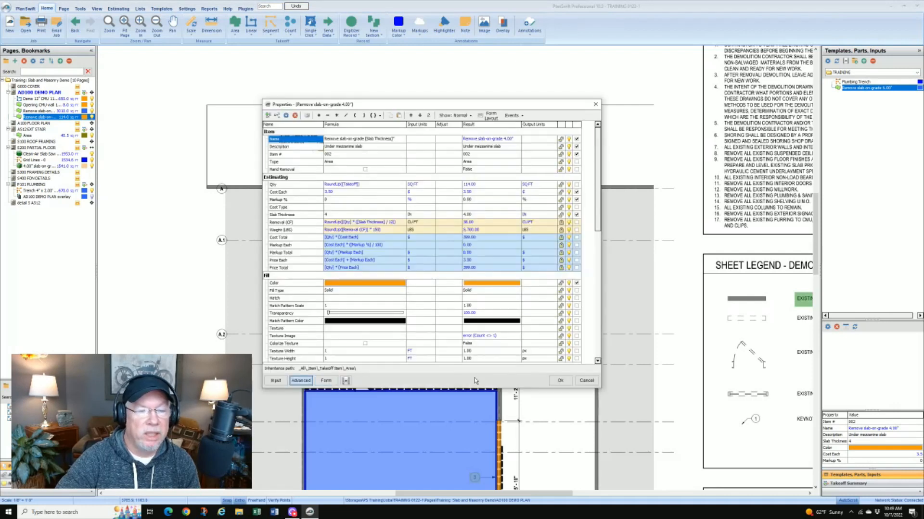
click(586, 380)
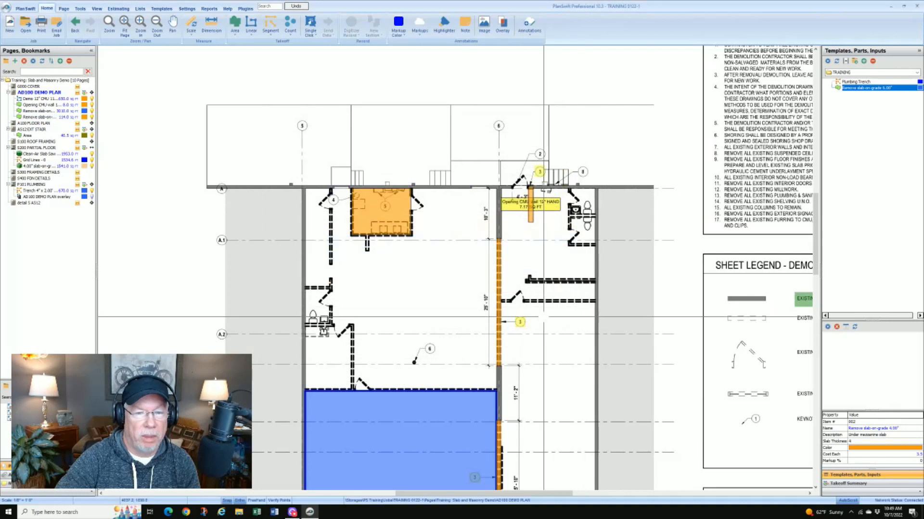
- Show the predefined area takeoff tools available for the demolition plan
scroll(418, 218, up, 2)
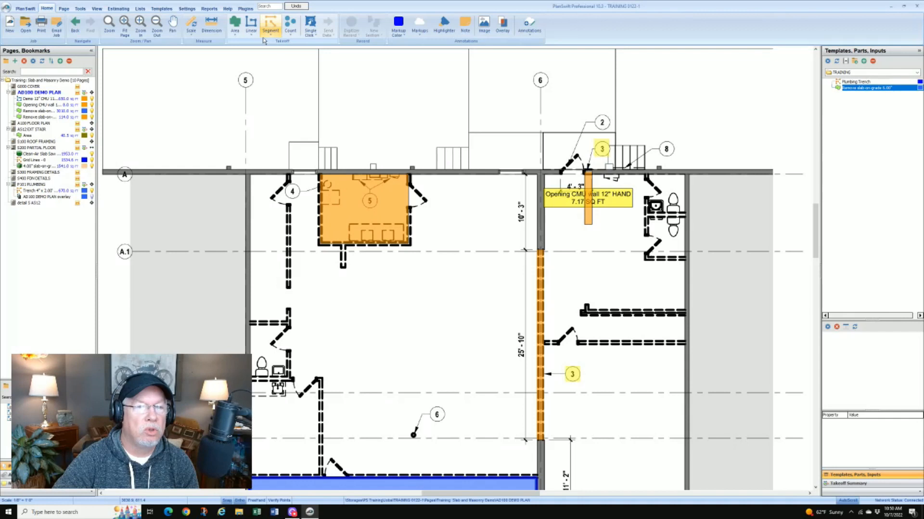
click(235, 36)
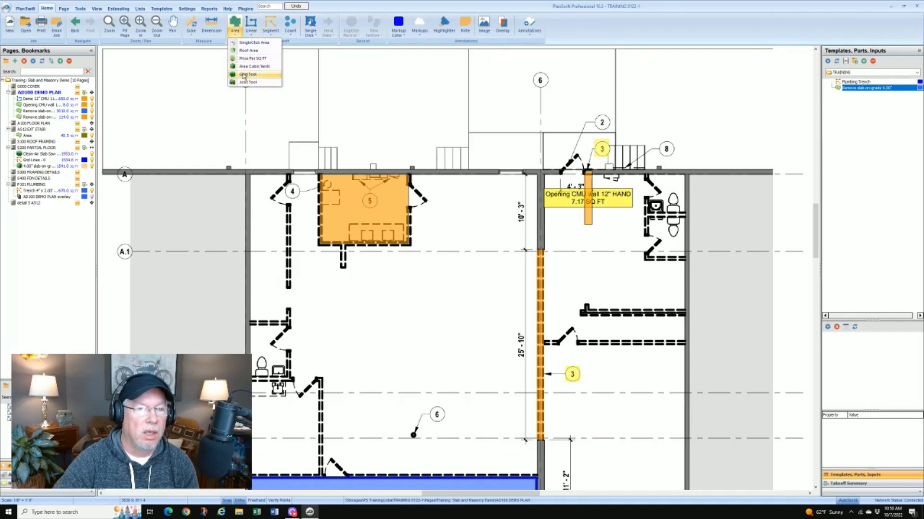